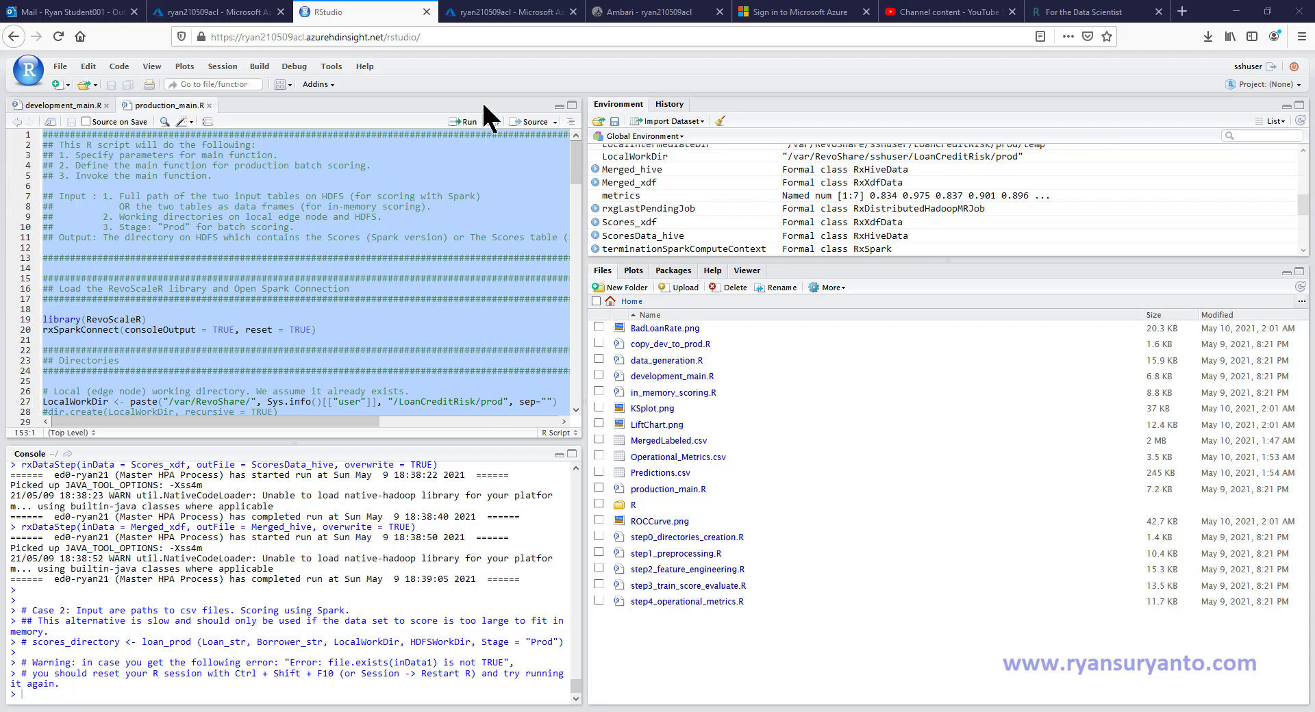
# Switch to the Azure portal, open the HDInsight cluster's Ambari dashboard from its overview, and go to Hive View 2.0.
pyautogui.click(507, 12)
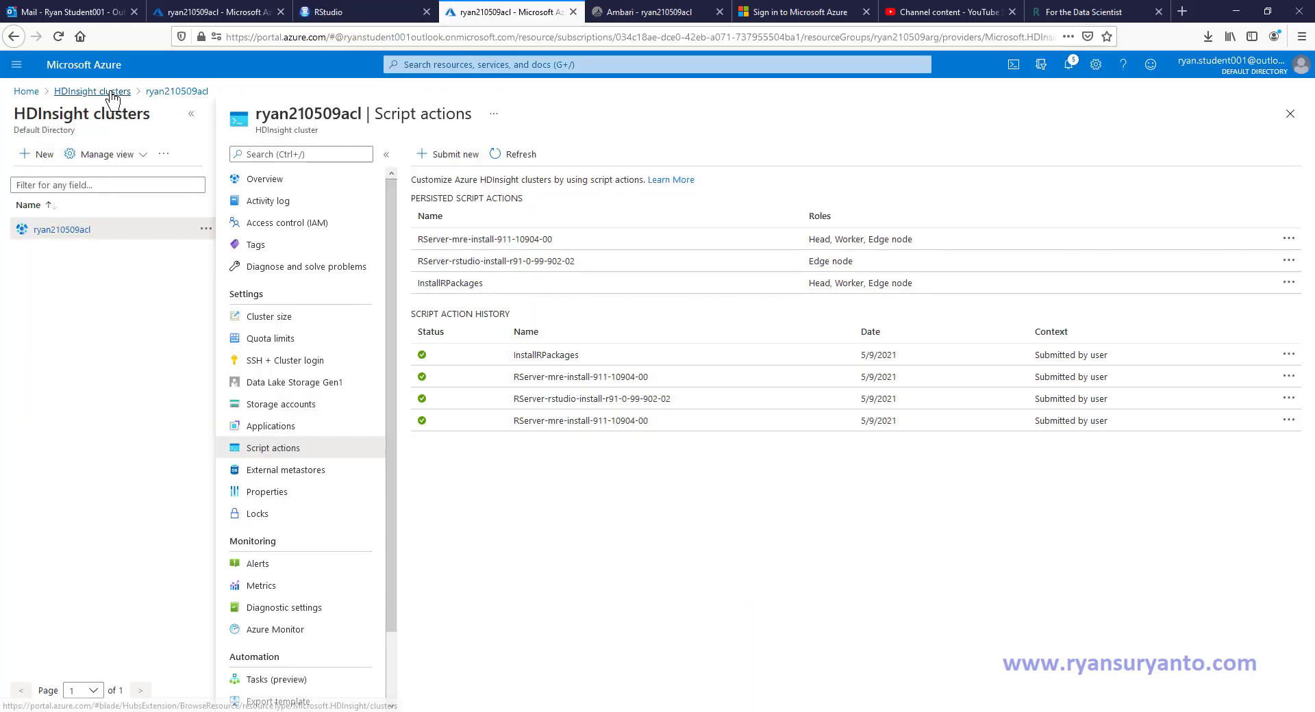
pyautogui.click(86, 91)
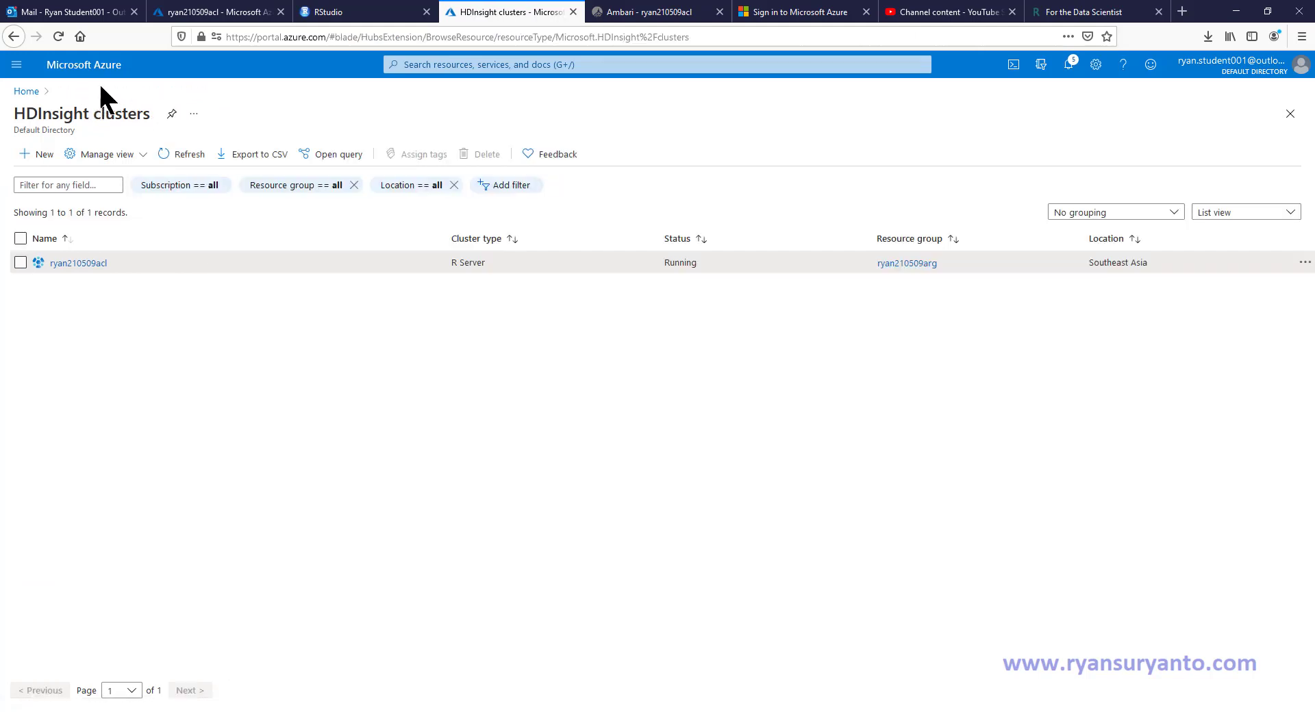
pyautogui.click(72, 262)
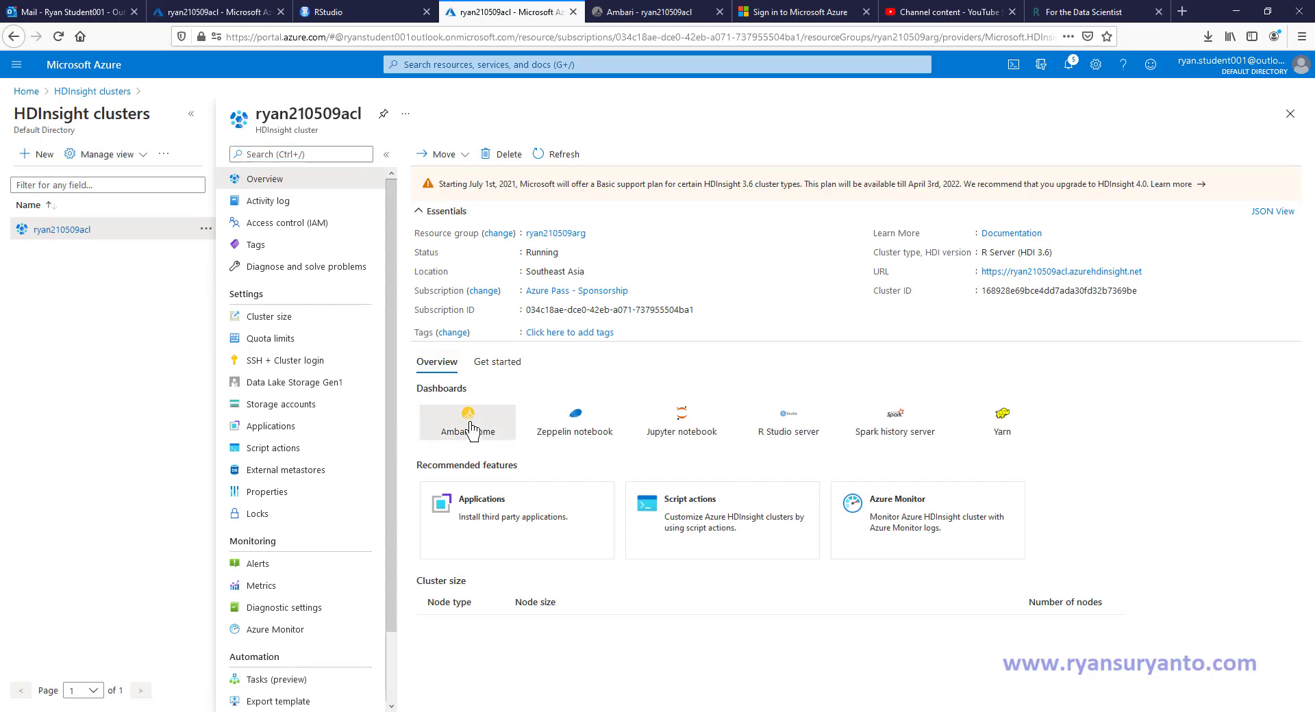
pyautogui.click(468, 417)
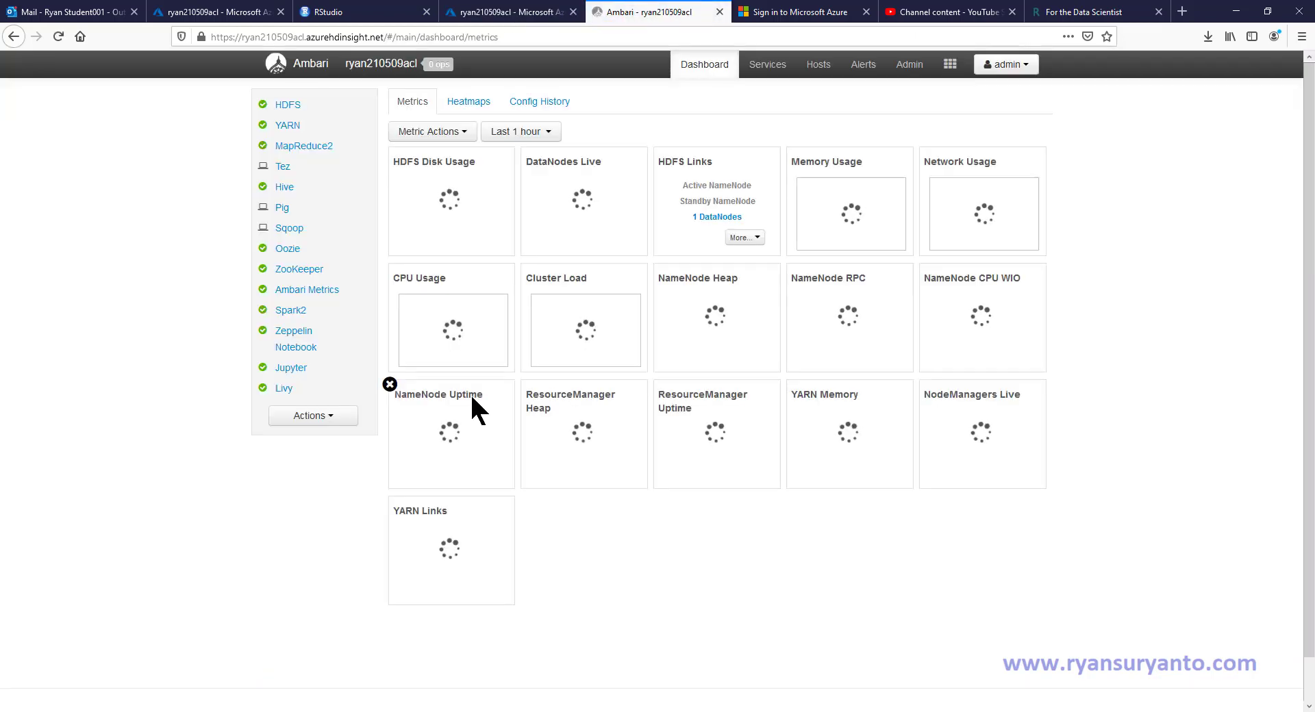
pyautogui.click(949, 67)
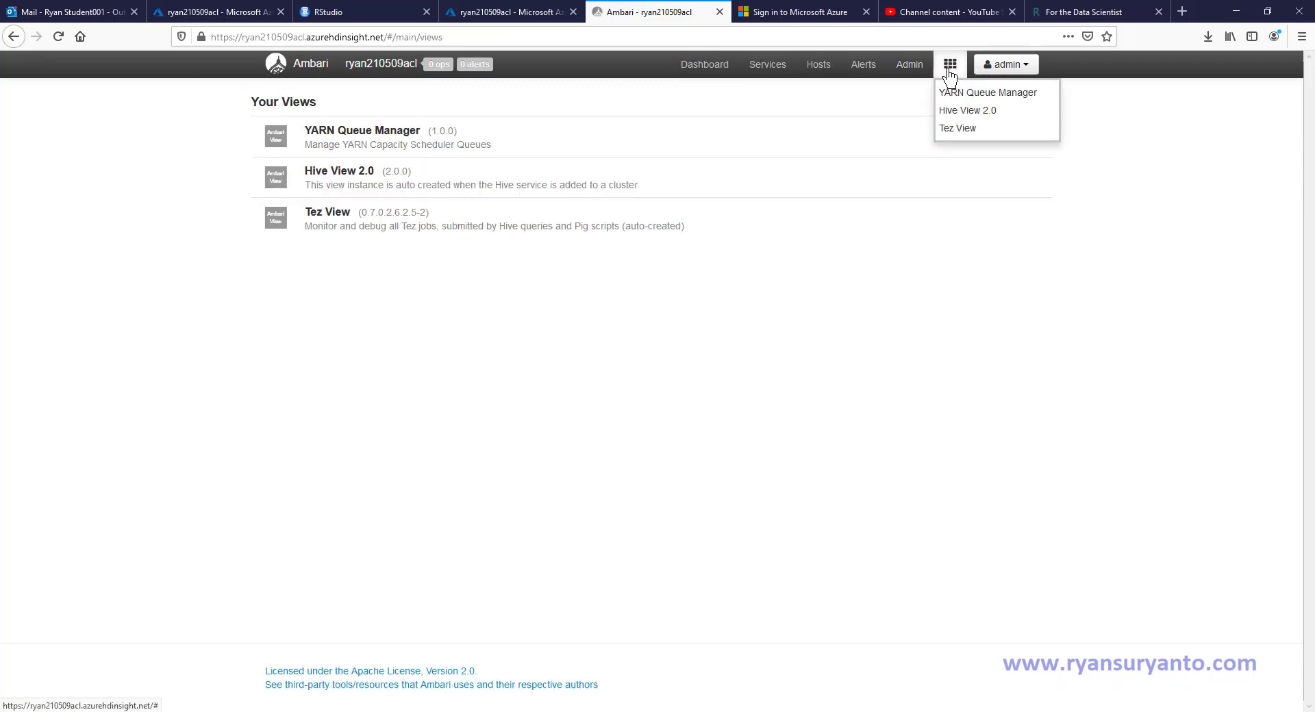
pyautogui.click(955, 111)
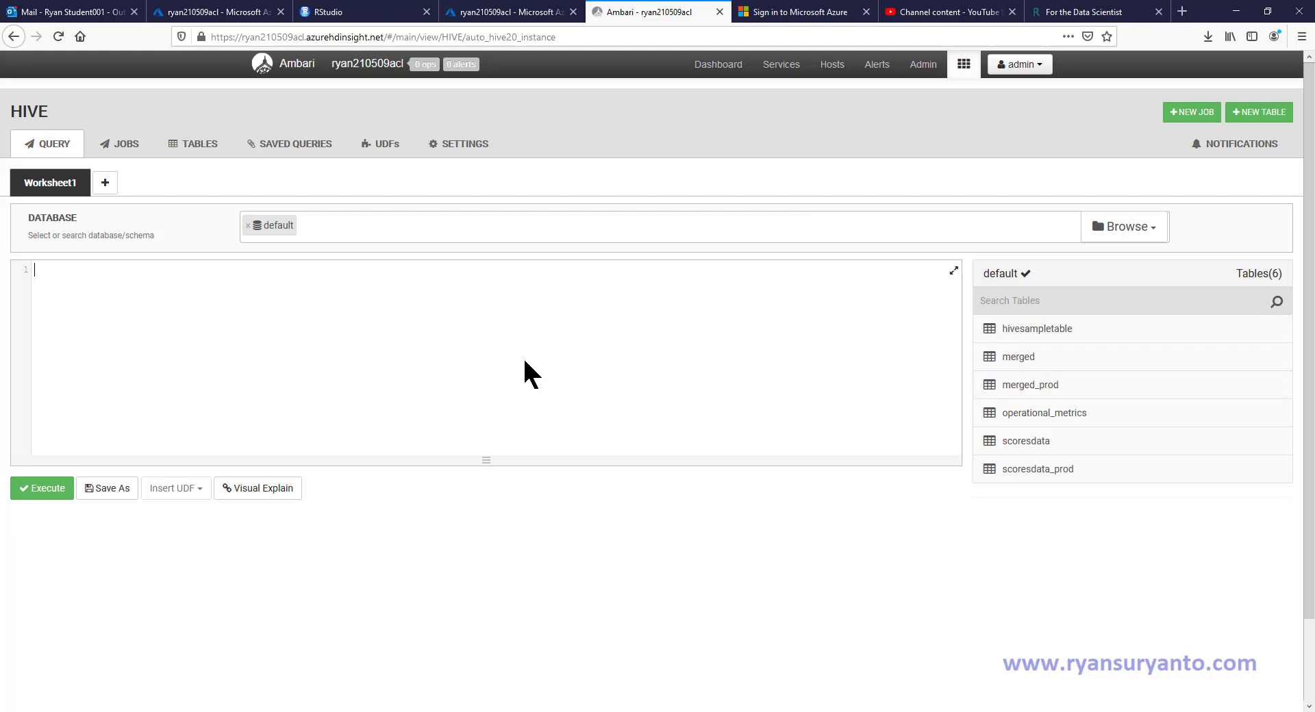
# Run the Hive query "select * from merged_prod" on the default database and look through the returned rows.
pyautogui.write('select * from merged')
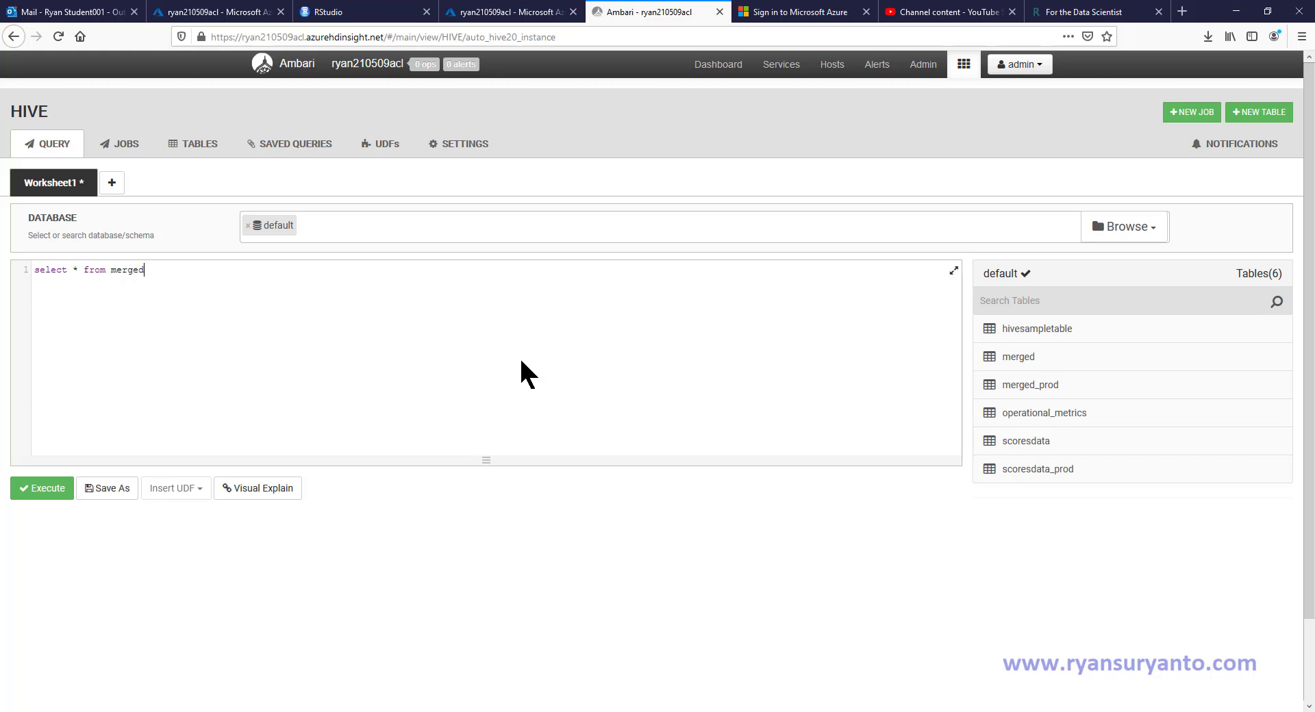
pyautogui.write('_prod')
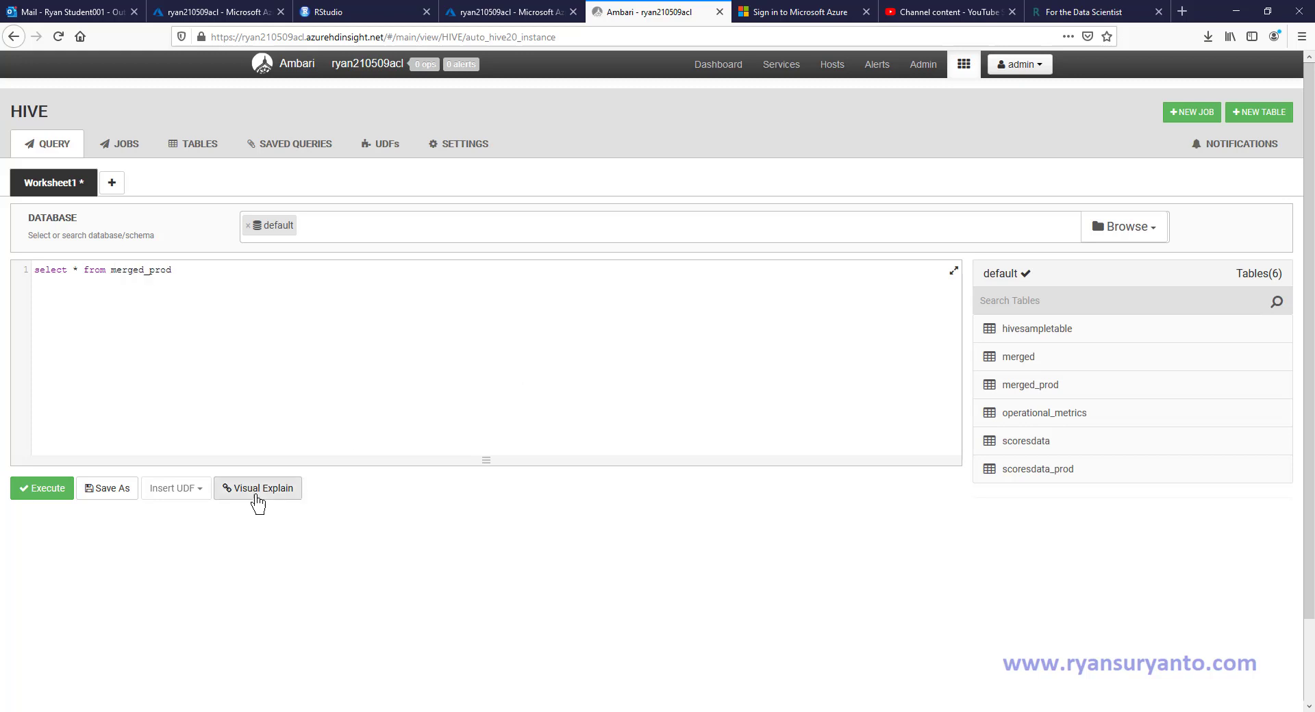
pyautogui.click(55, 491)
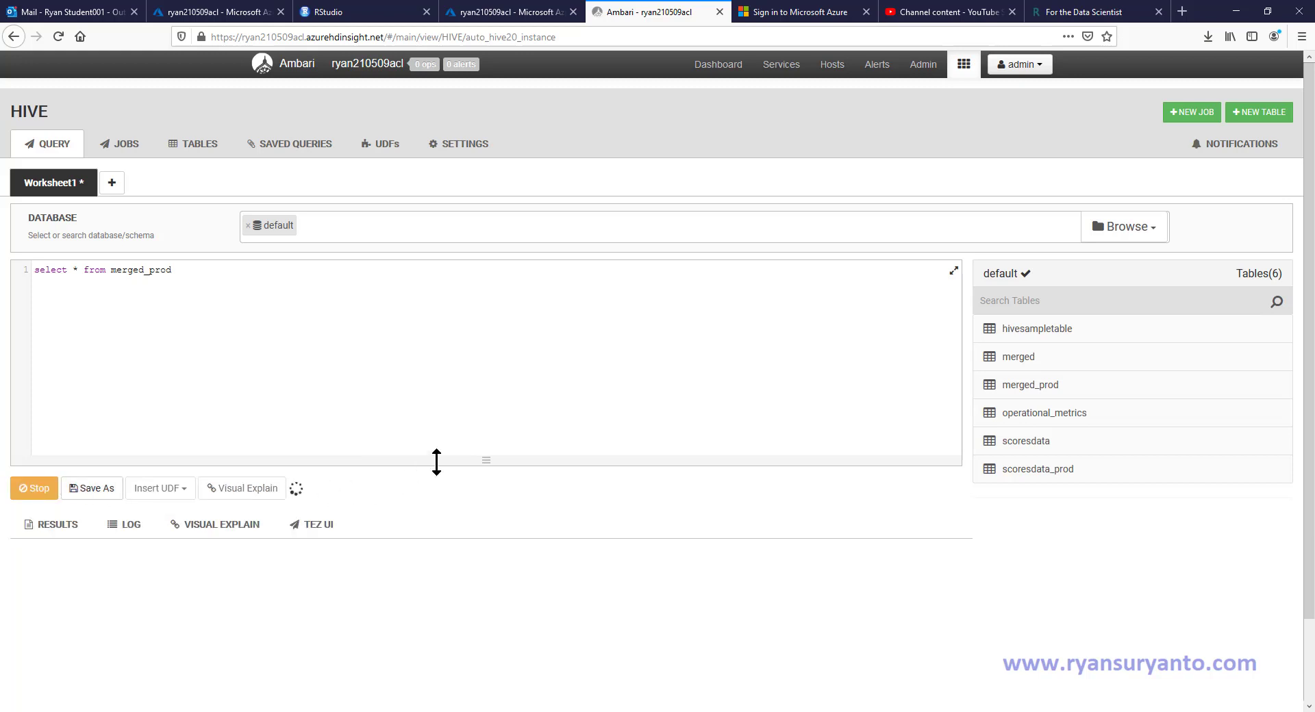
pyautogui.scroll(-10, 544, 422)
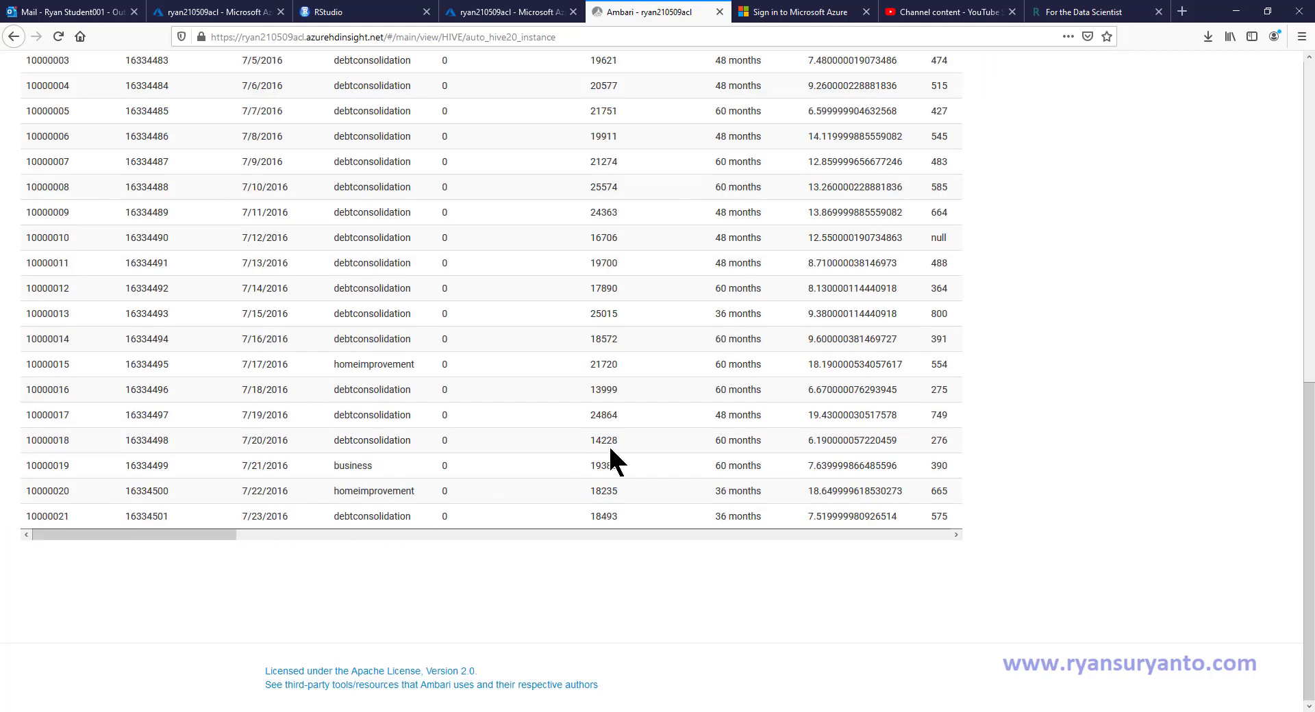
pyautogui.scroll(7, 608, 445)
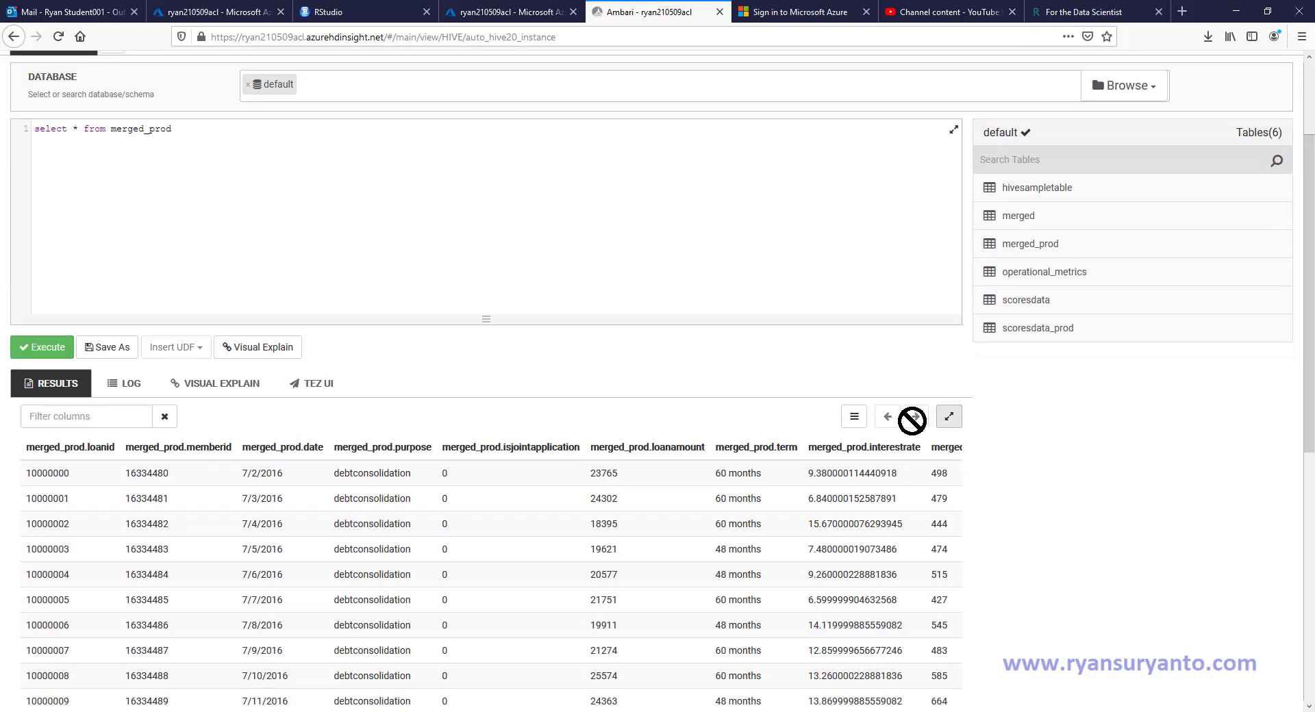
pyautogui.click(854, 417)
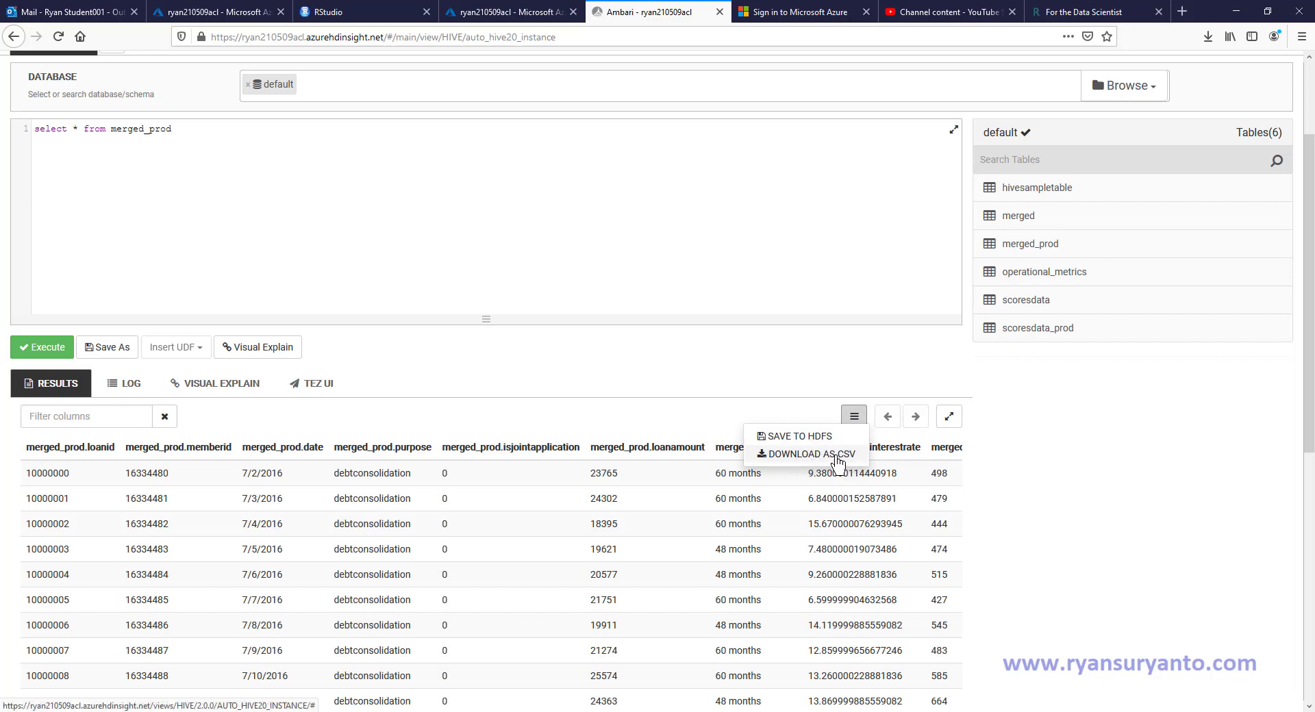
pyautogui.click(839, 458)
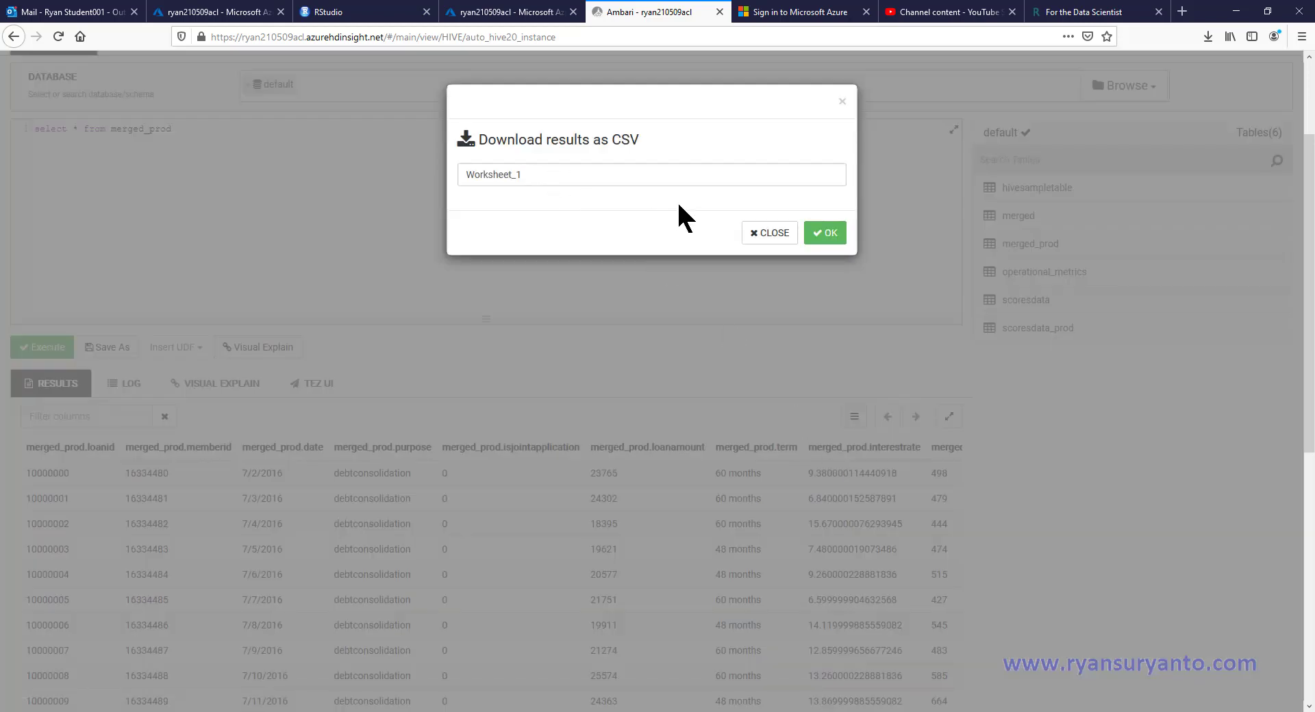
pyautogui.click(752, 237)
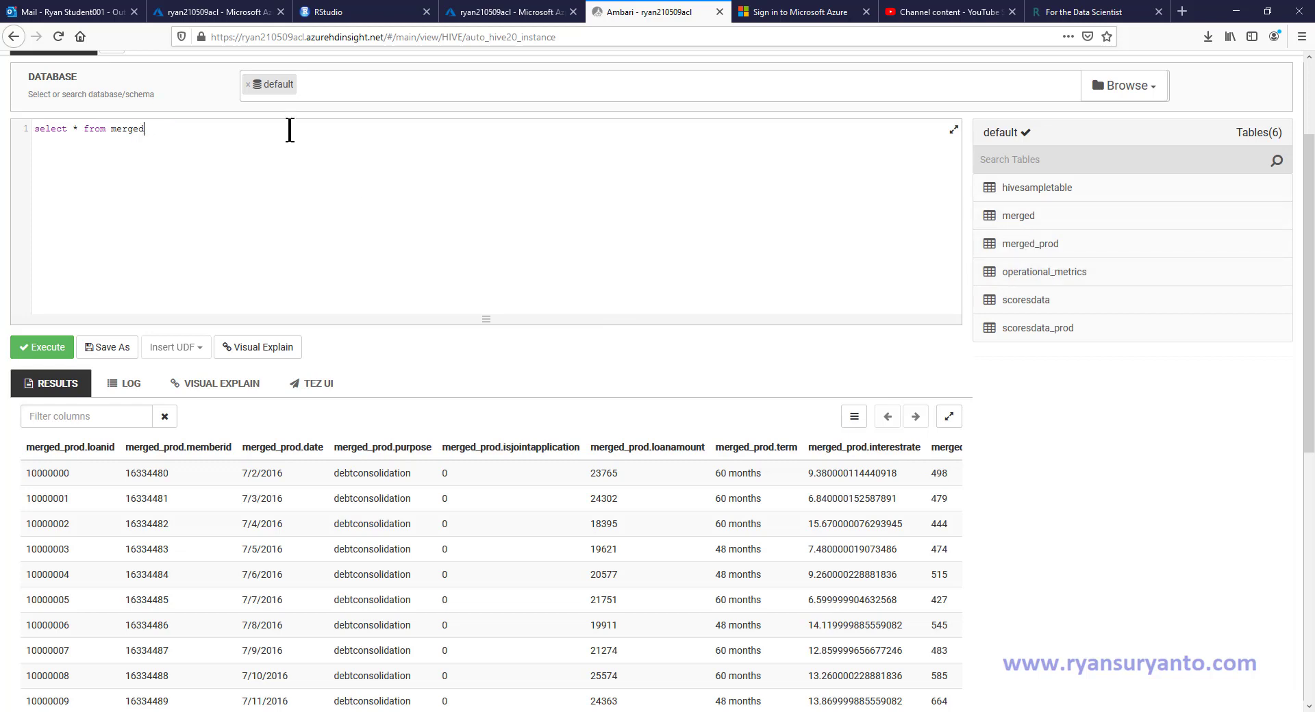
# Change the query to "select * from merged", execute it and look through the returned rows.
pyautogui.click(56, 352)
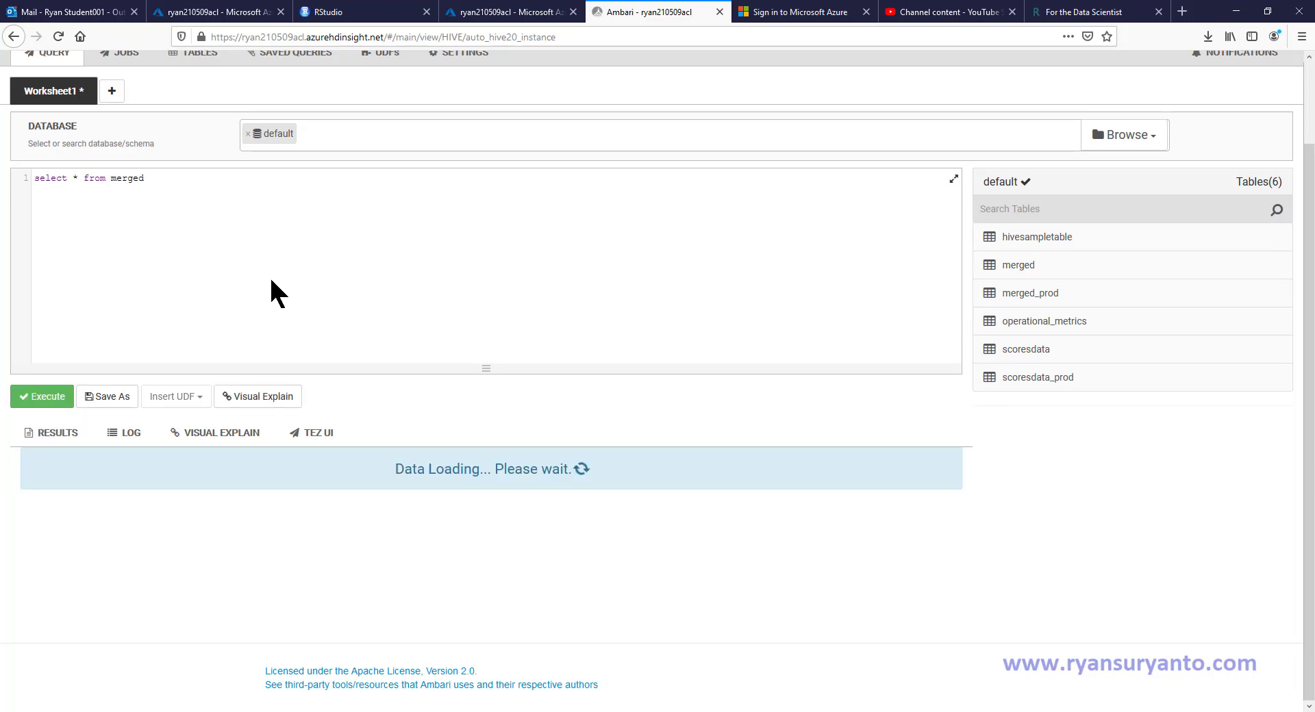
pyautogui.scroll(-6, 581, 532)
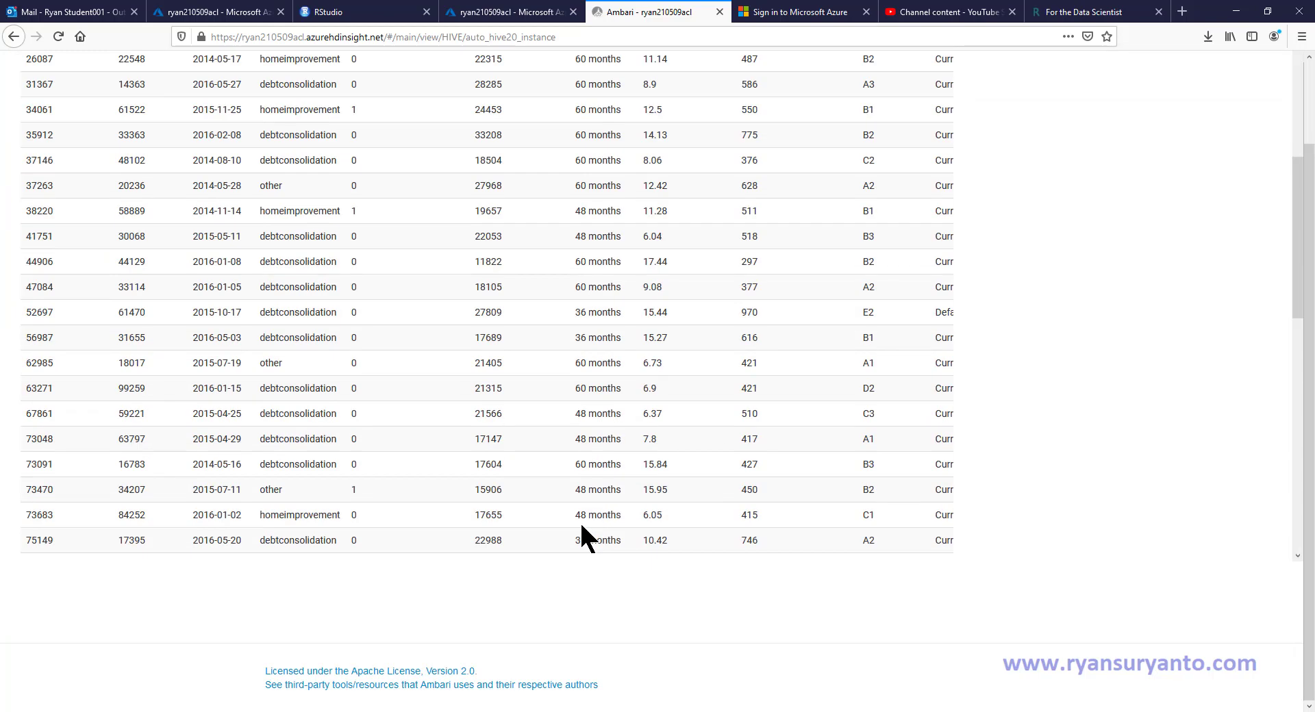
pyautogui.scroll(7, 581, 526)
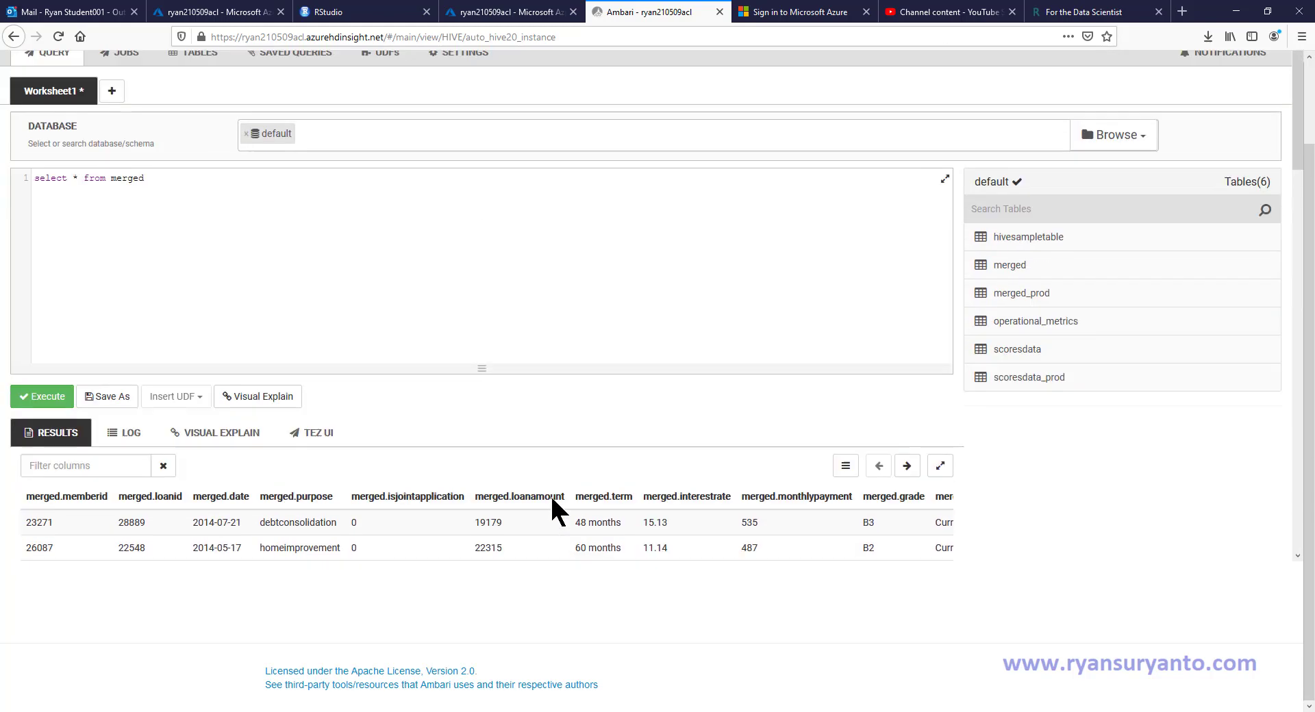
pyautogui.scroll(2, 552, 498)
# Change the queried table to operational_metrics, execute the query and look through the score percentile rows.
pyautogui.click(209, 269)
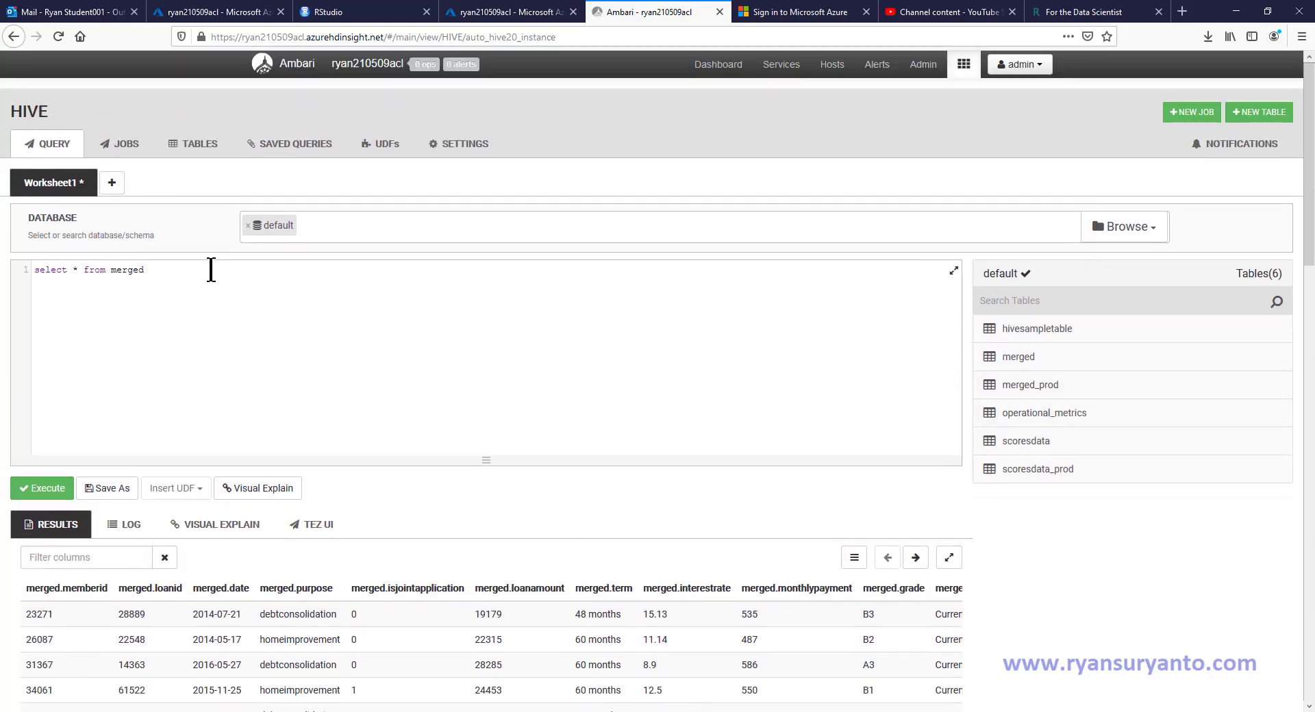
pyautogui.moveTo(111, 271); pyautogui.dragTo(161, 274)
pyautogui.write('operational_metrics')
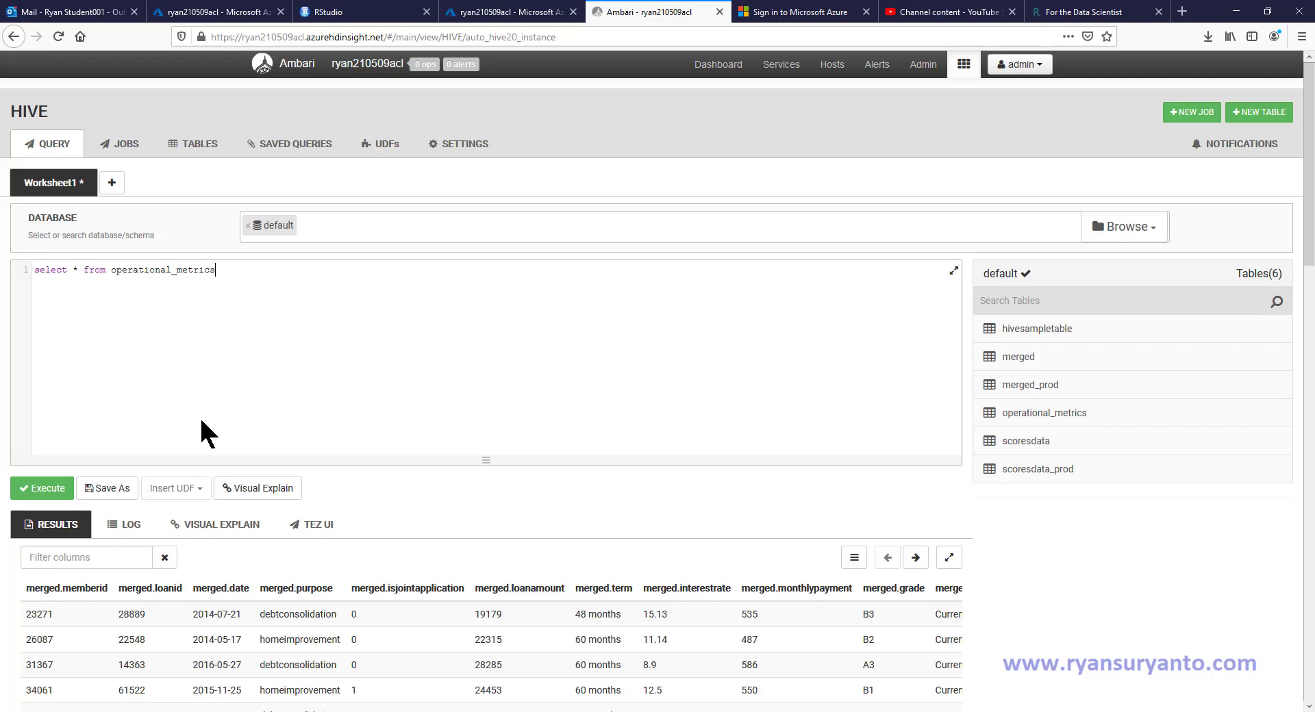
pyautogui.click(53, 495)
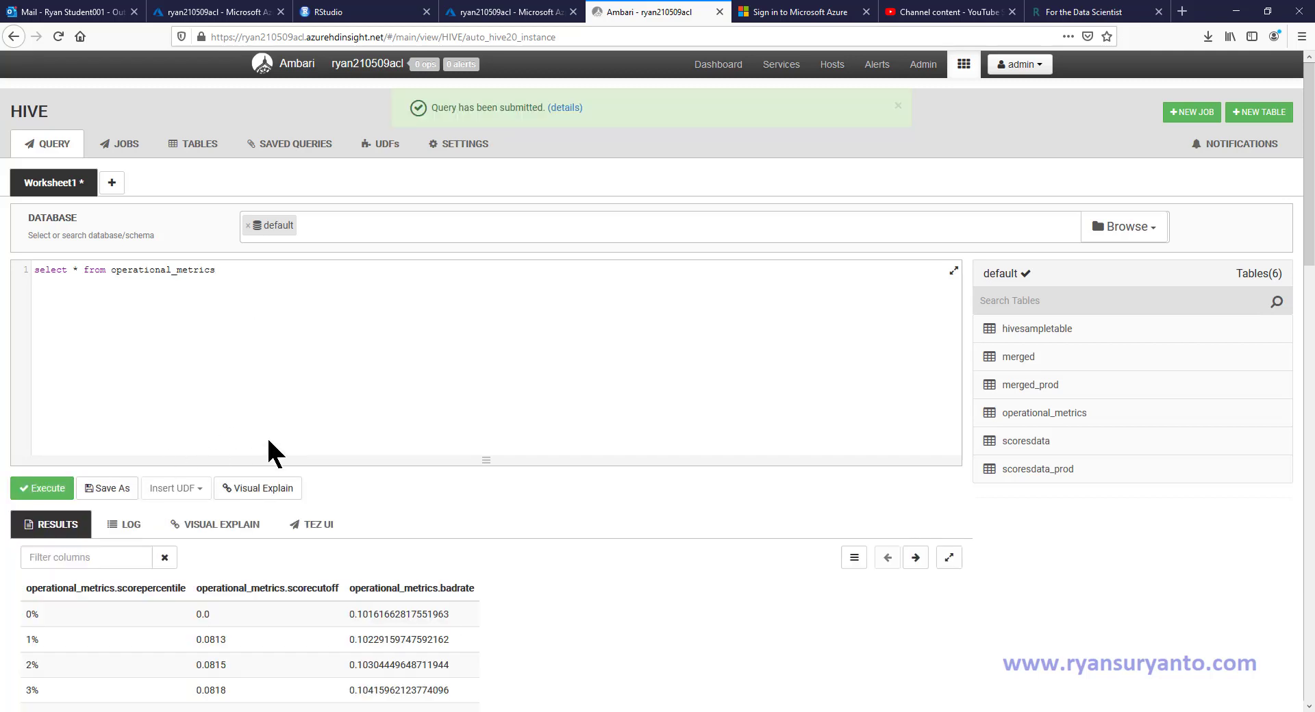
pyautogui.scroll(-15, 453, 614)
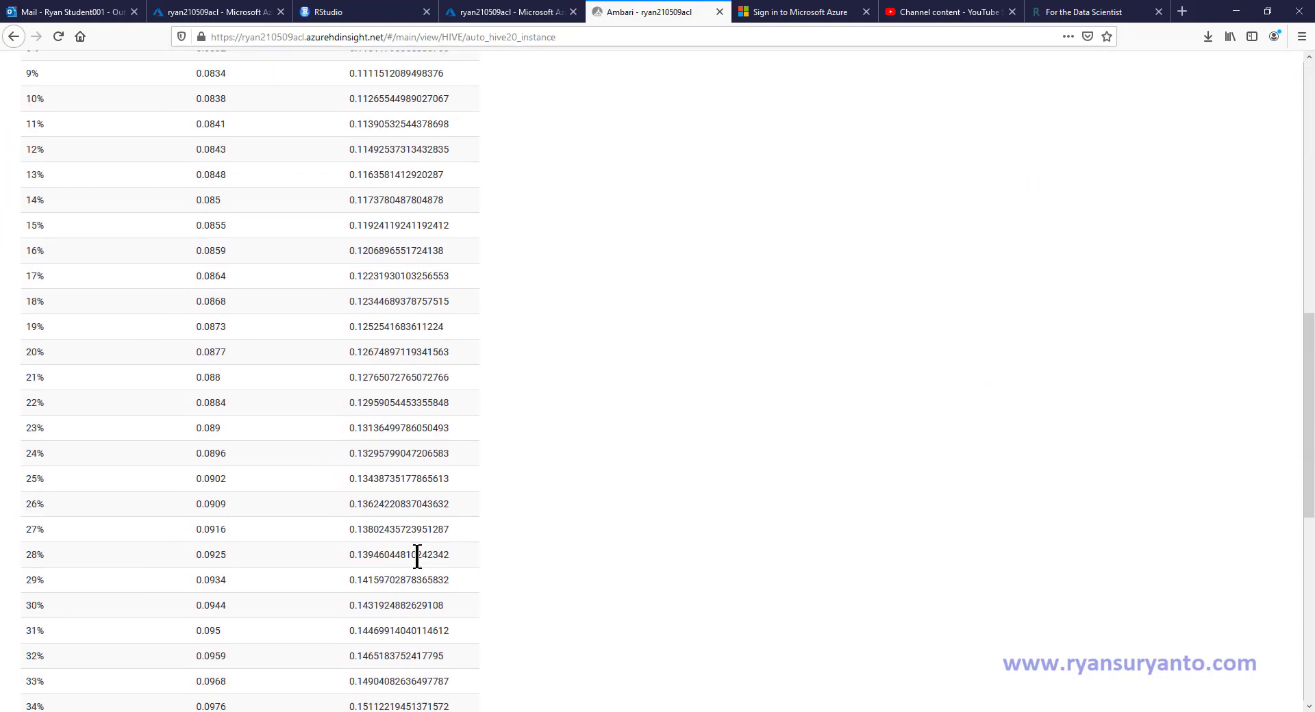
pyautogui.scroll(15, 411, 561)
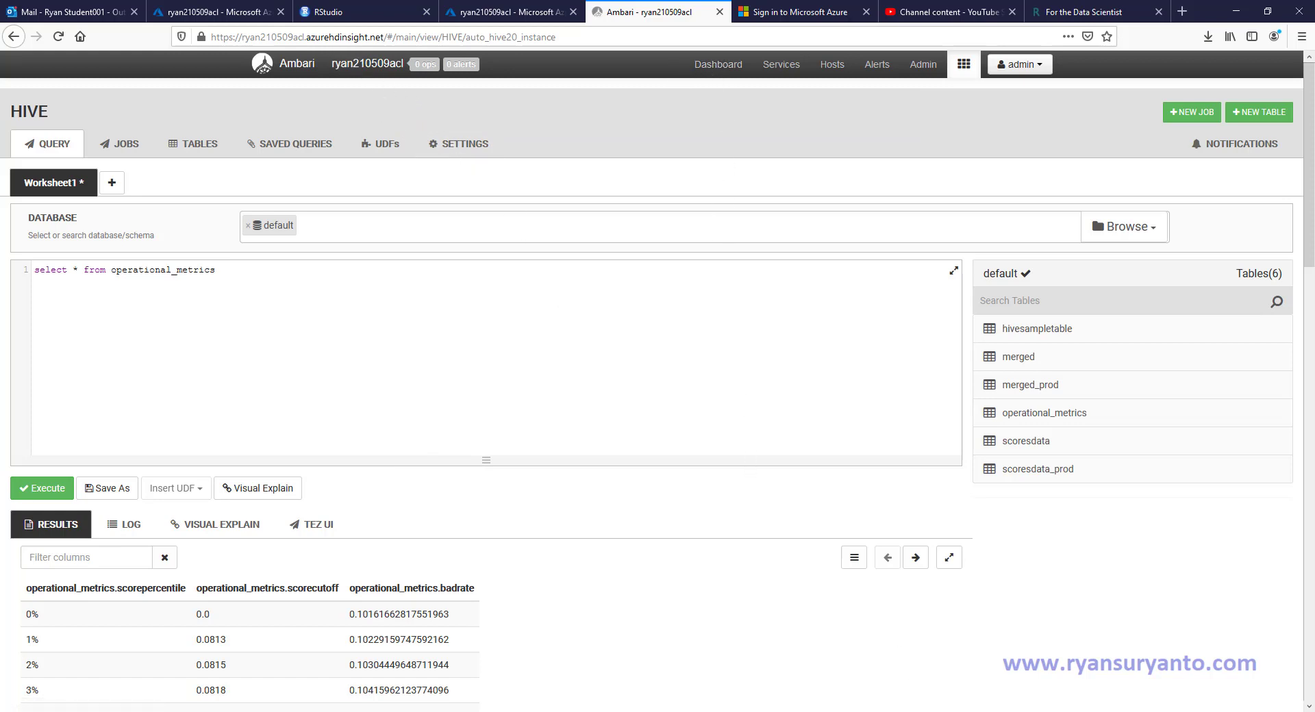
# Switch to Microsoft Whiteboard and highlight the Part 5 task "Prepare ODBC driver for PowerBI".
pyautogui.moveTo(889, 711)
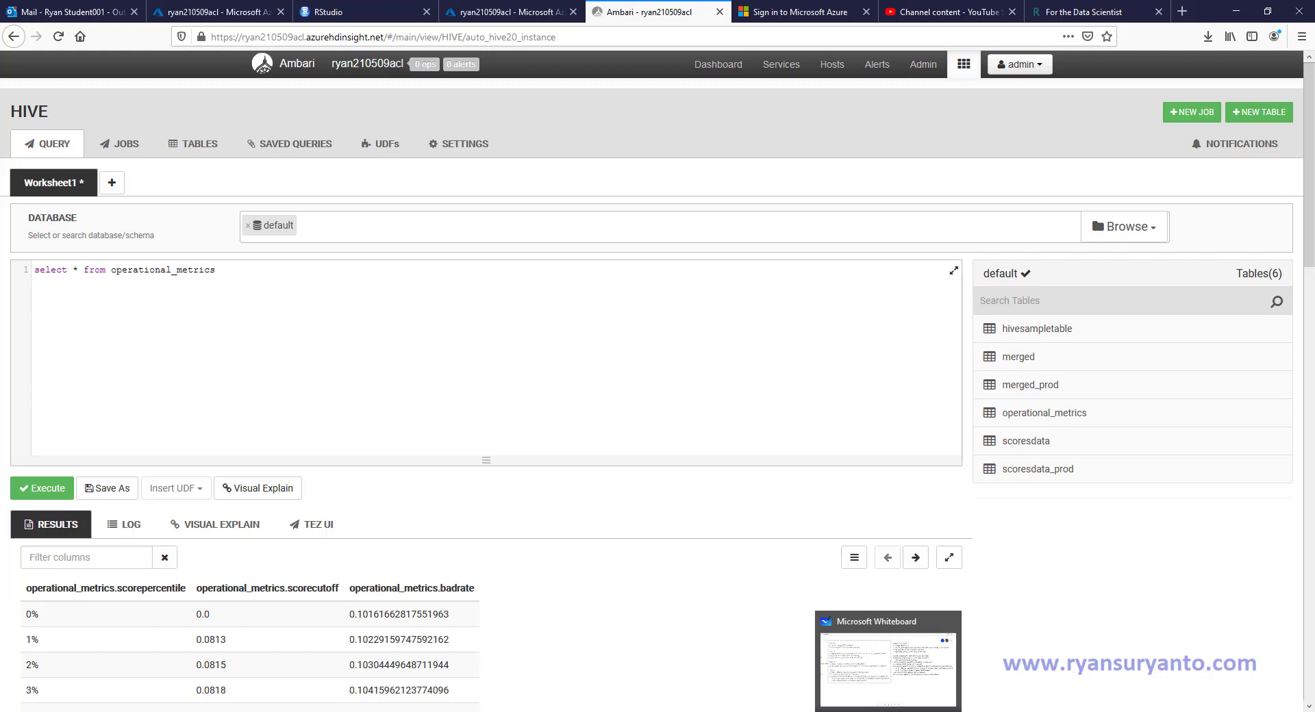
pyautogui.click(904, 690)
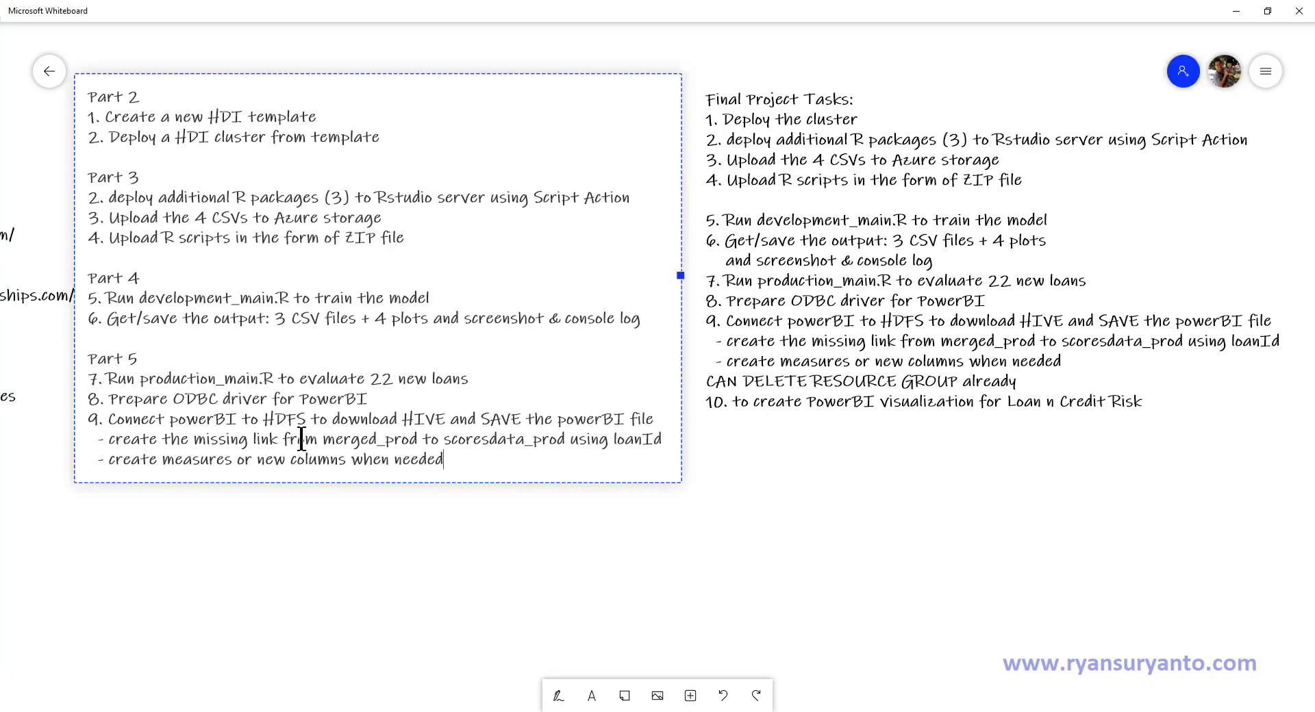
pyautogui.moveTo(108, 399); pyautogui.dragTo(370, 401)
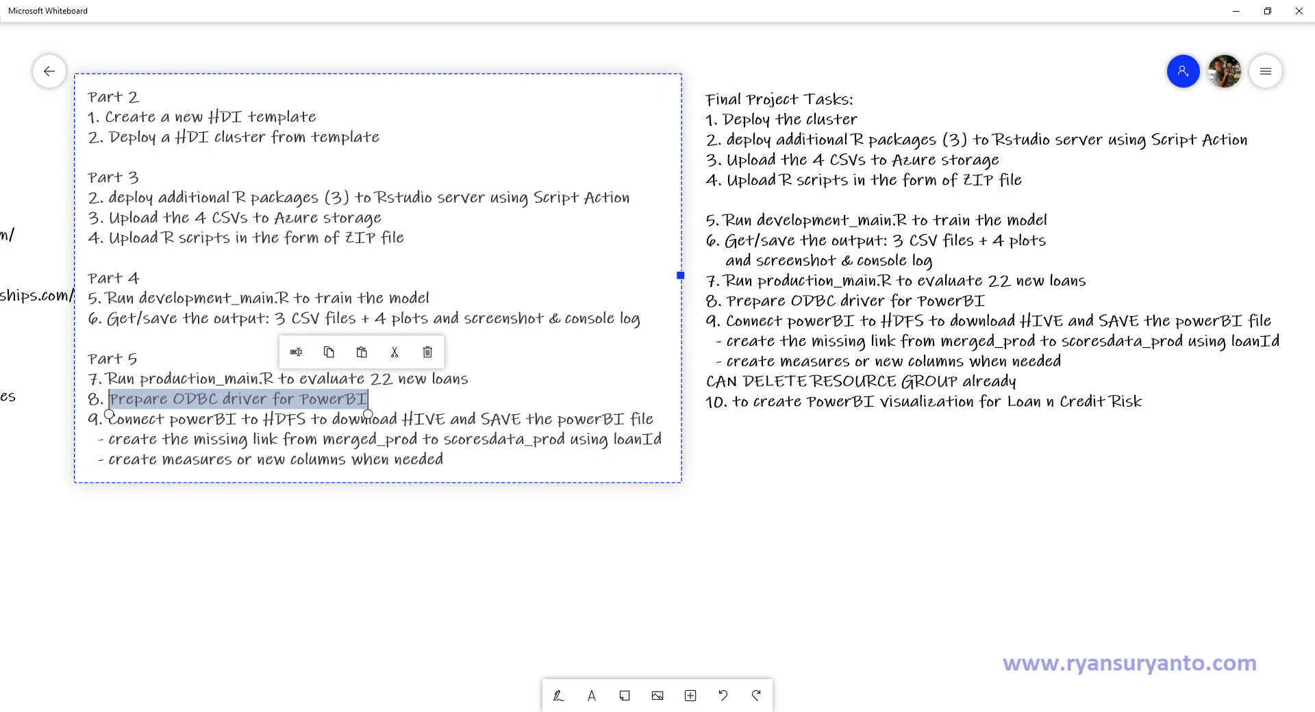
# Switch to the Word document M6_PowerBI-Additional Task.docx, maximize its window and enlarge the page to 164% zoom.
pyautogui.click(518, 711)
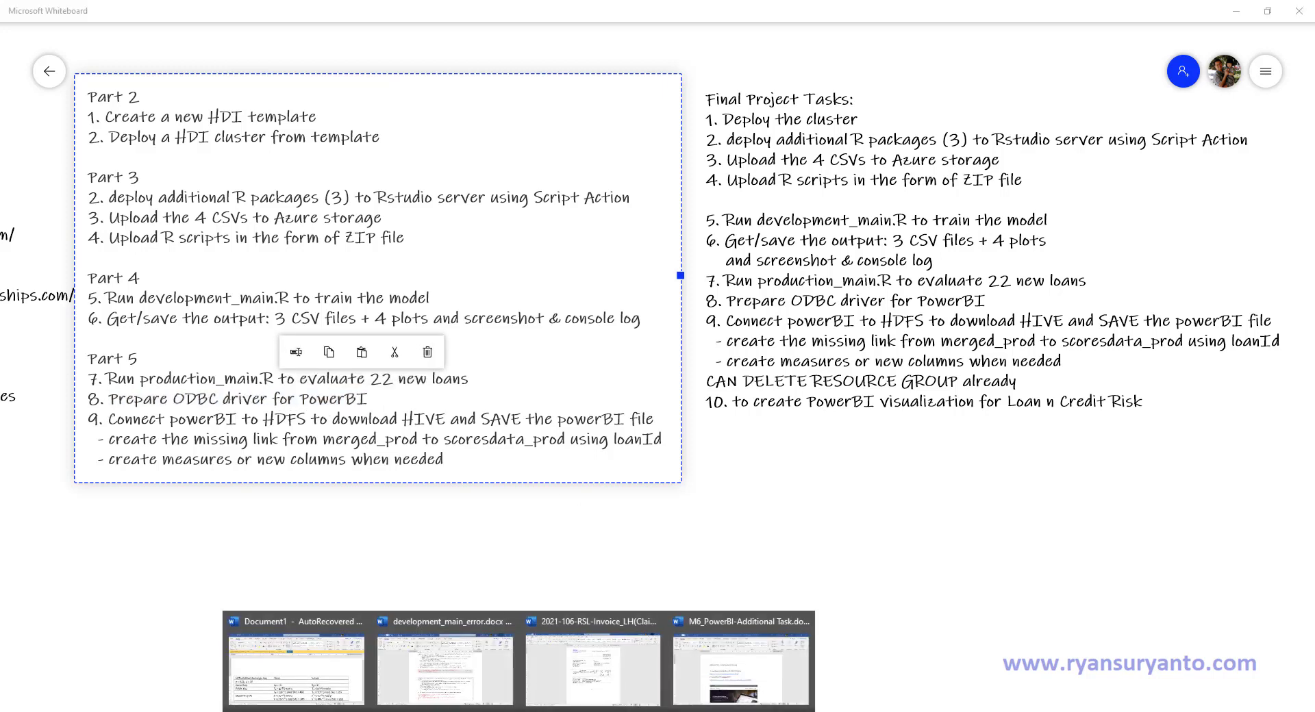
pyautogui.click(718, 680)
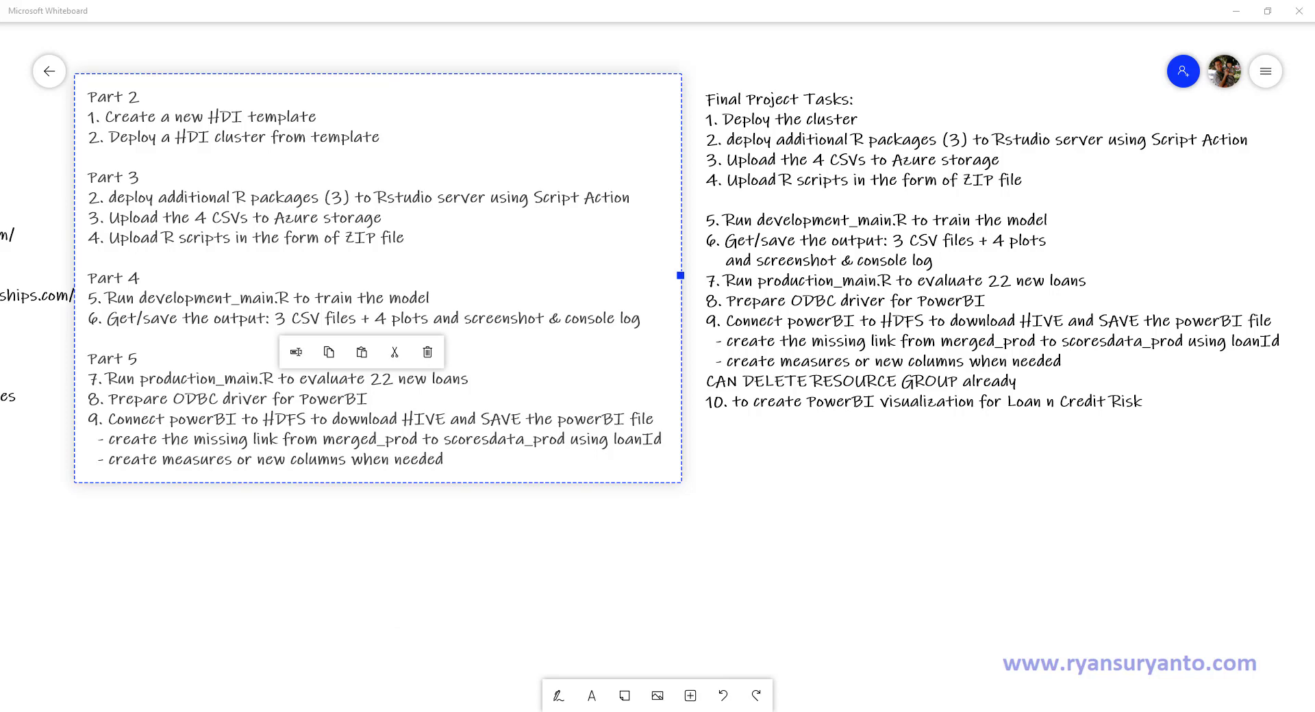
pyautogui.moveTo(0, 41); pyautogui.dragTo(479, 134)
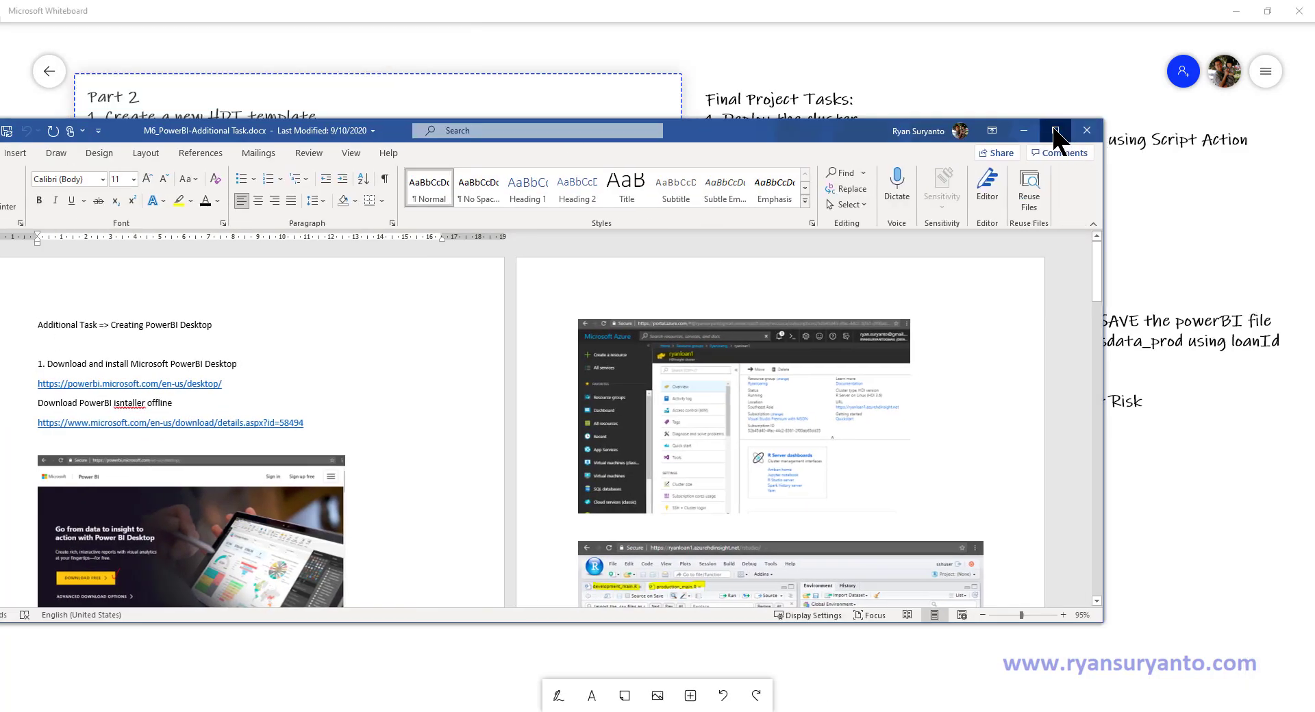
pyautogui.click(1056, 131)
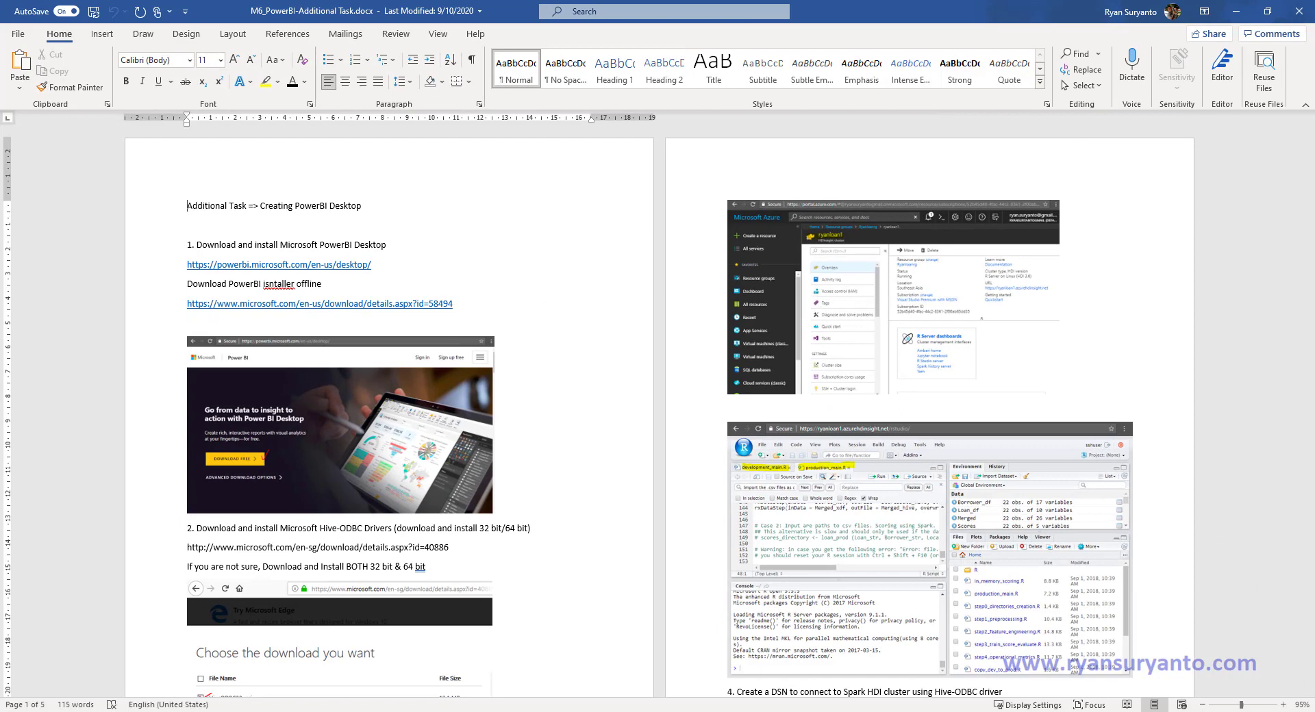
pyautogui.moveTo(1241, 706); pyautogui.dragTo(1248, 707)
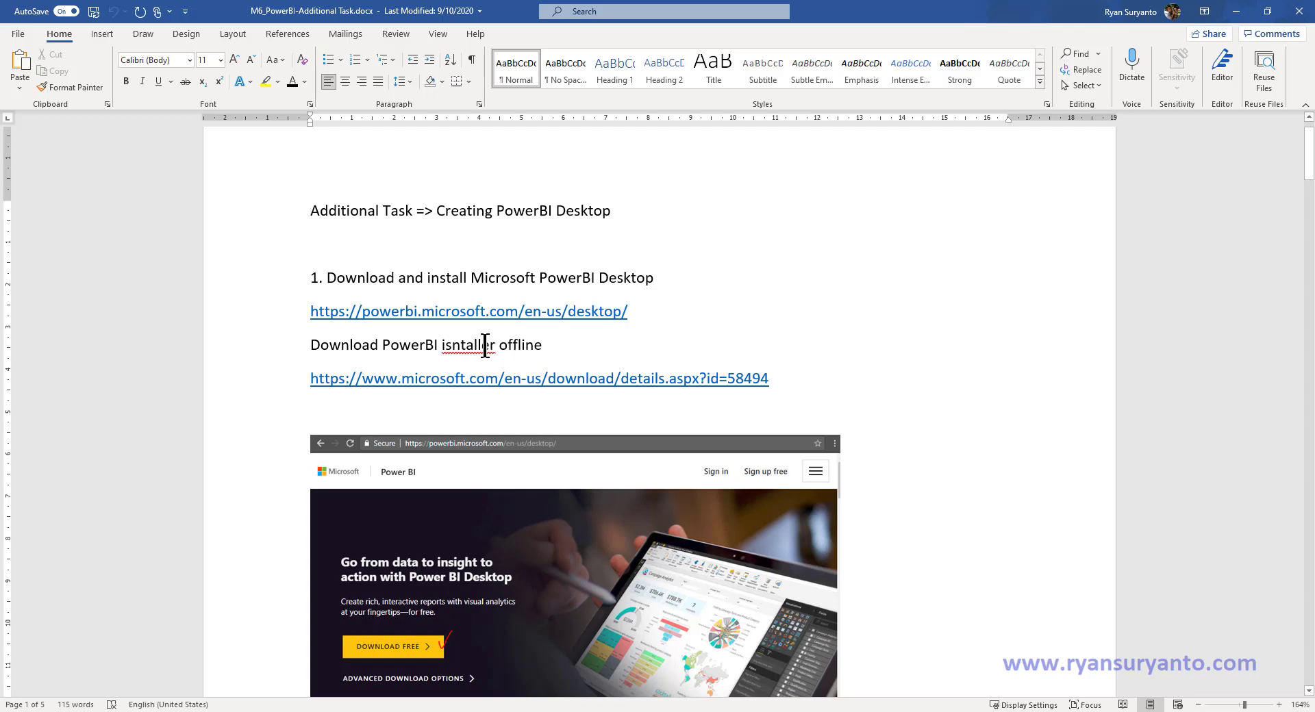
# Review the Power BI and Hive-ODBC download instructions and copy the Hive-ODBC drivers download address from item 2.
pyautogui.scroll(-3, 469, 370)
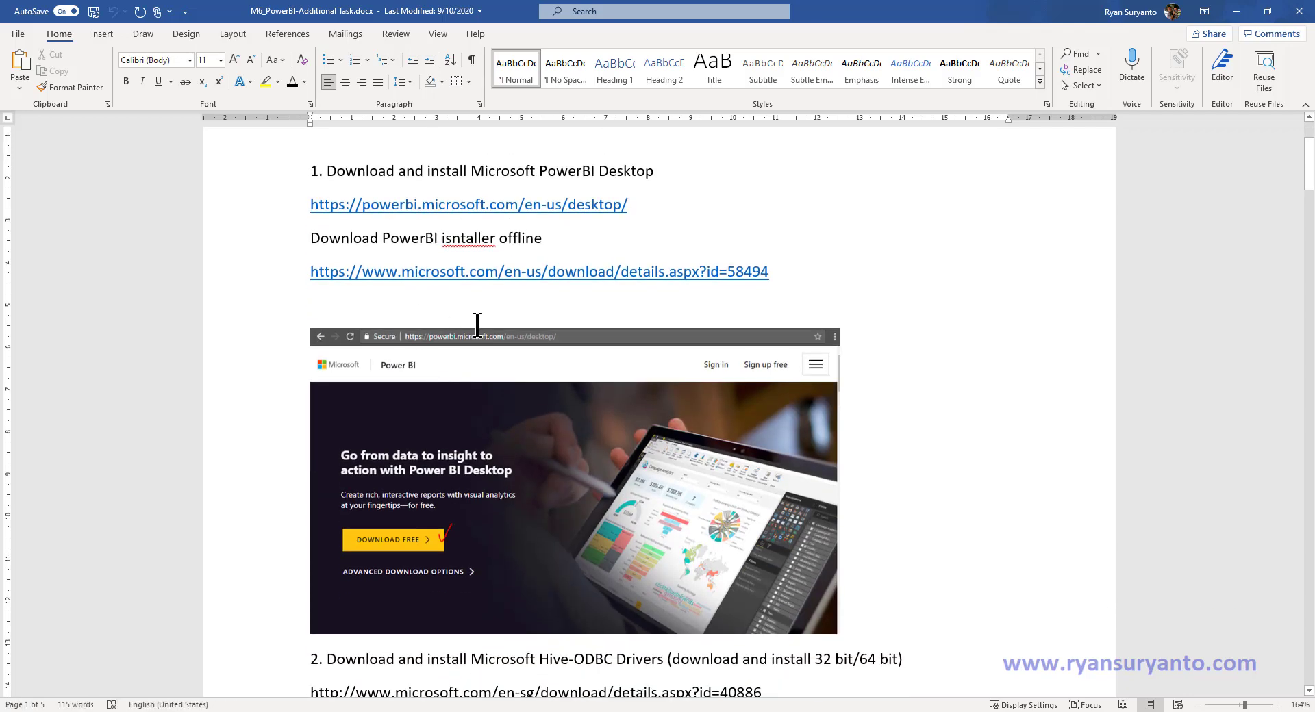
pyautogui.scroll(-2, 477, 325)
pyautogui.scroll(-2, 470, 499)
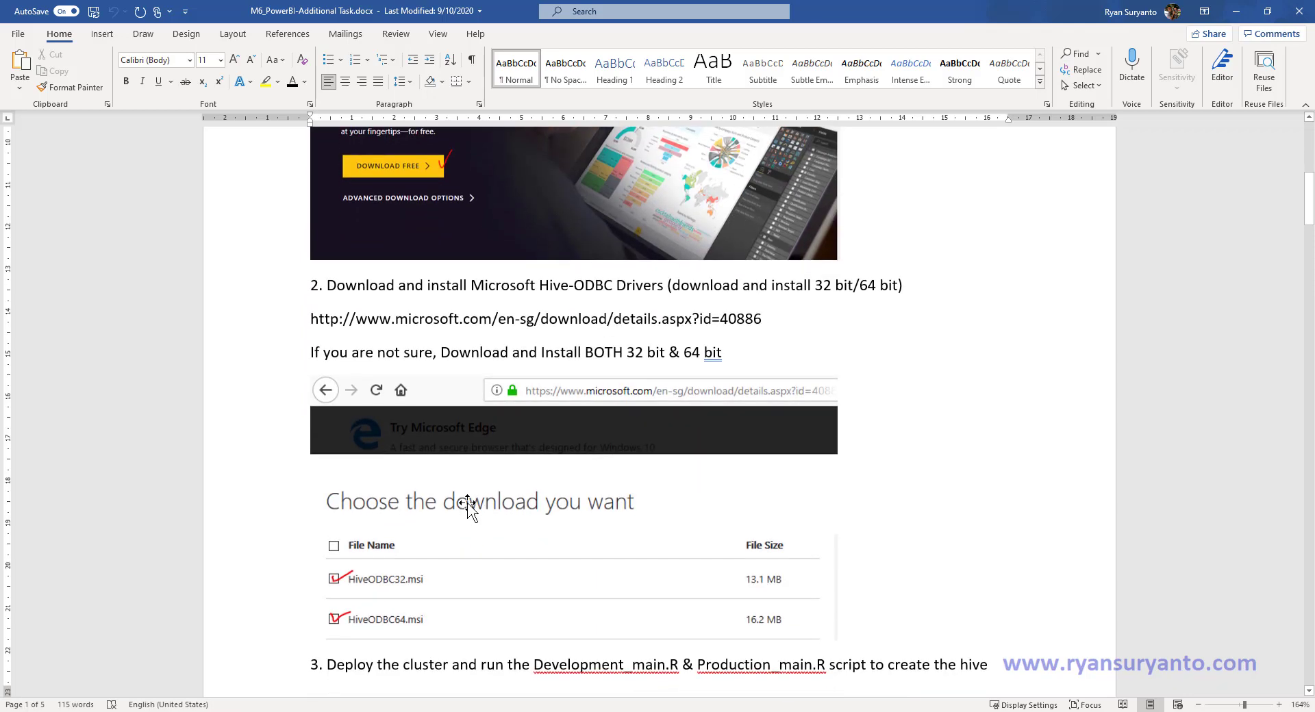
pyautogui.scroll(4, 420, 532)
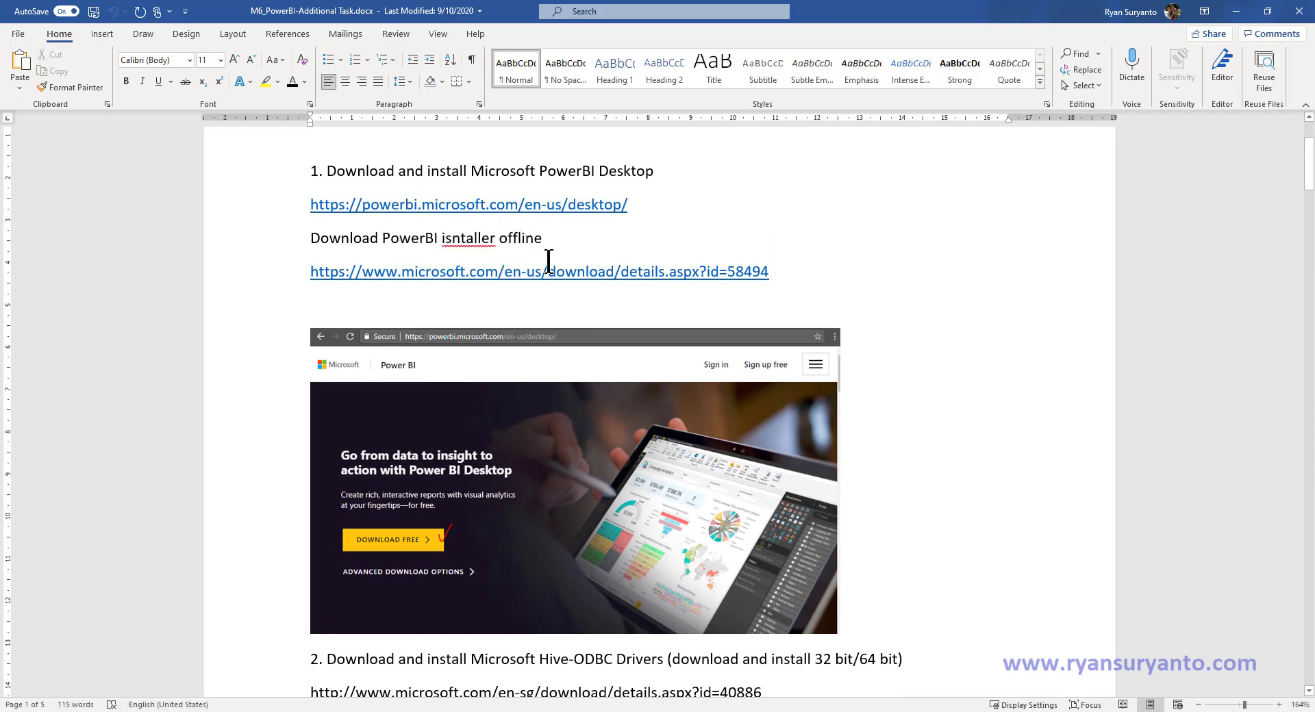
pyautogui.scroll(-6, 530, 290)
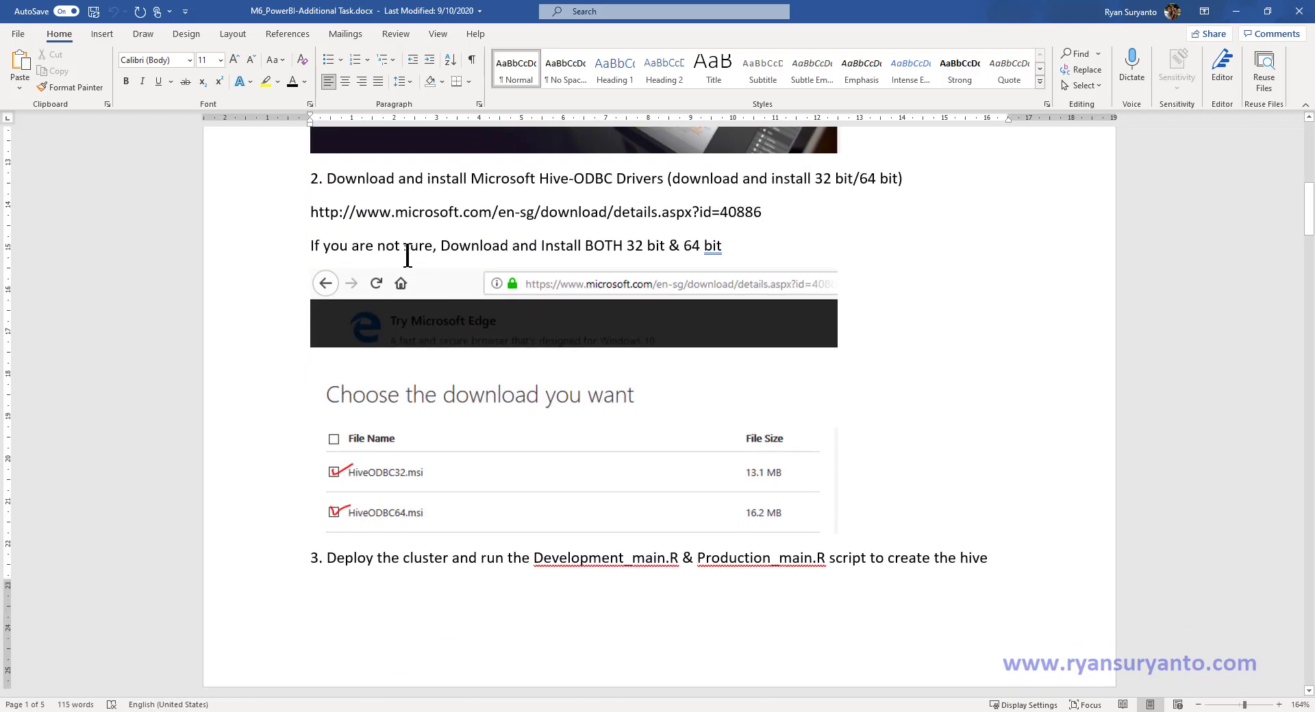
pyautogui.moveTo(311, 215); pyautogui.dragTo(704, 212)
pyautogui.rightClick(704, 212)
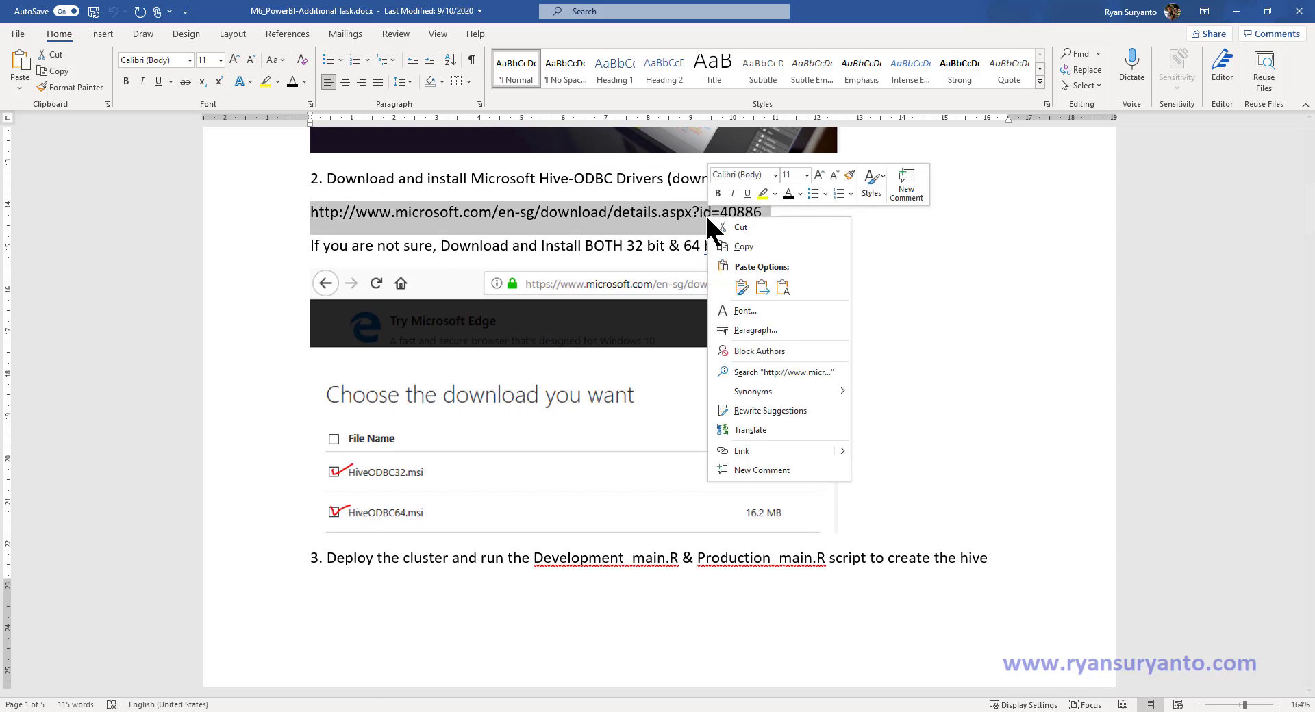
pyautogui.click(738, 244)
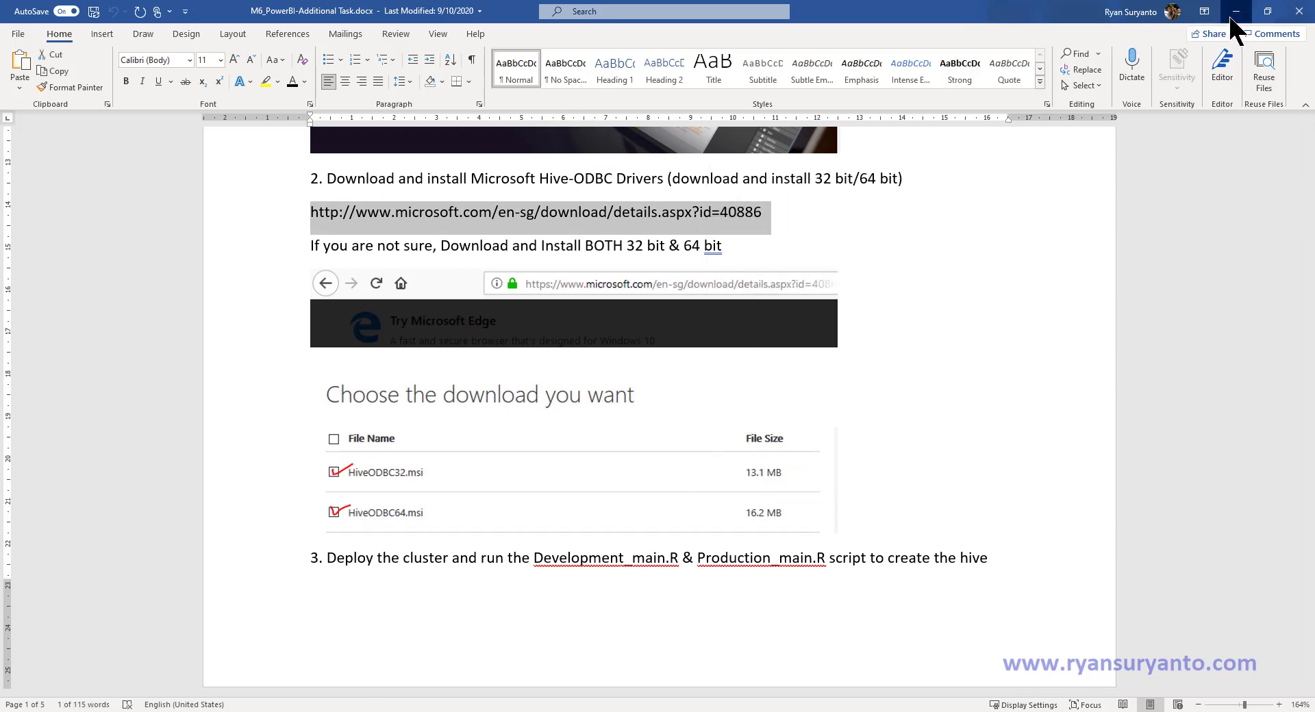
# Switch to Chrome in the remote desktop session and open the copied address microsoft.com/en-sg/download/details.aspx?id=40886.
pyautogui.click(1236, 11)
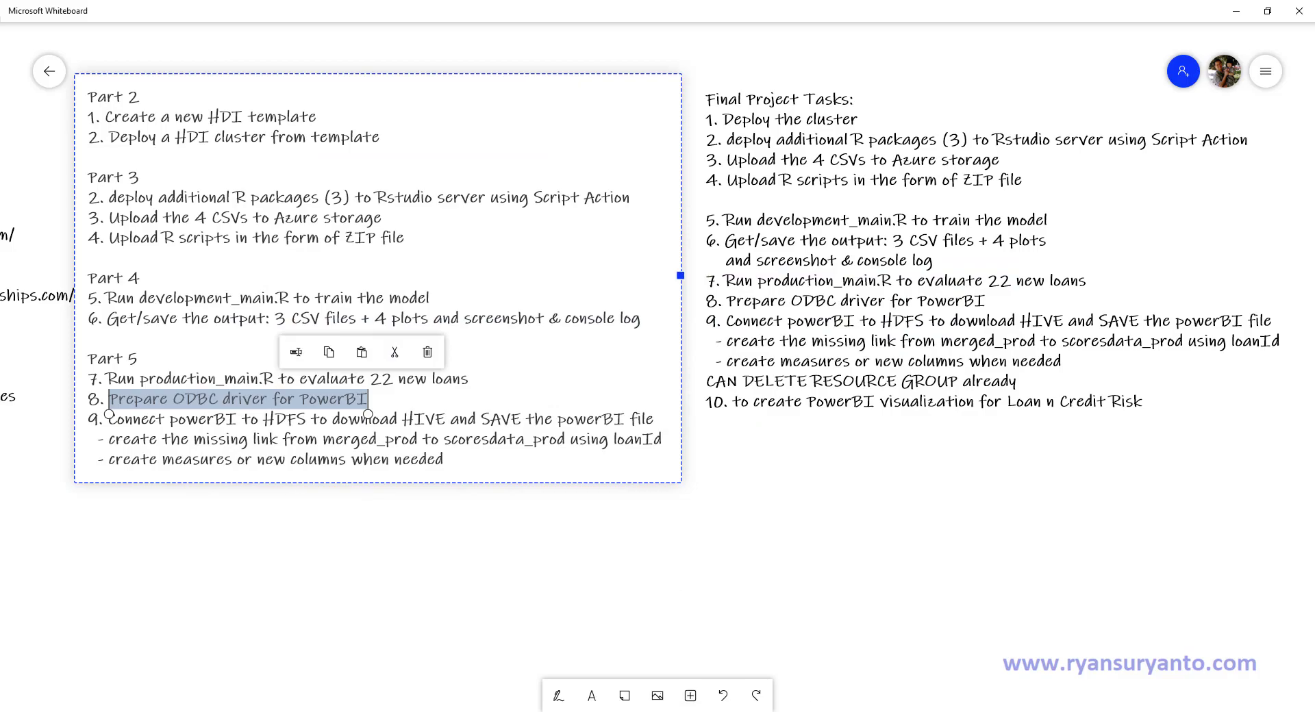
pyautogui.click(897, 709)
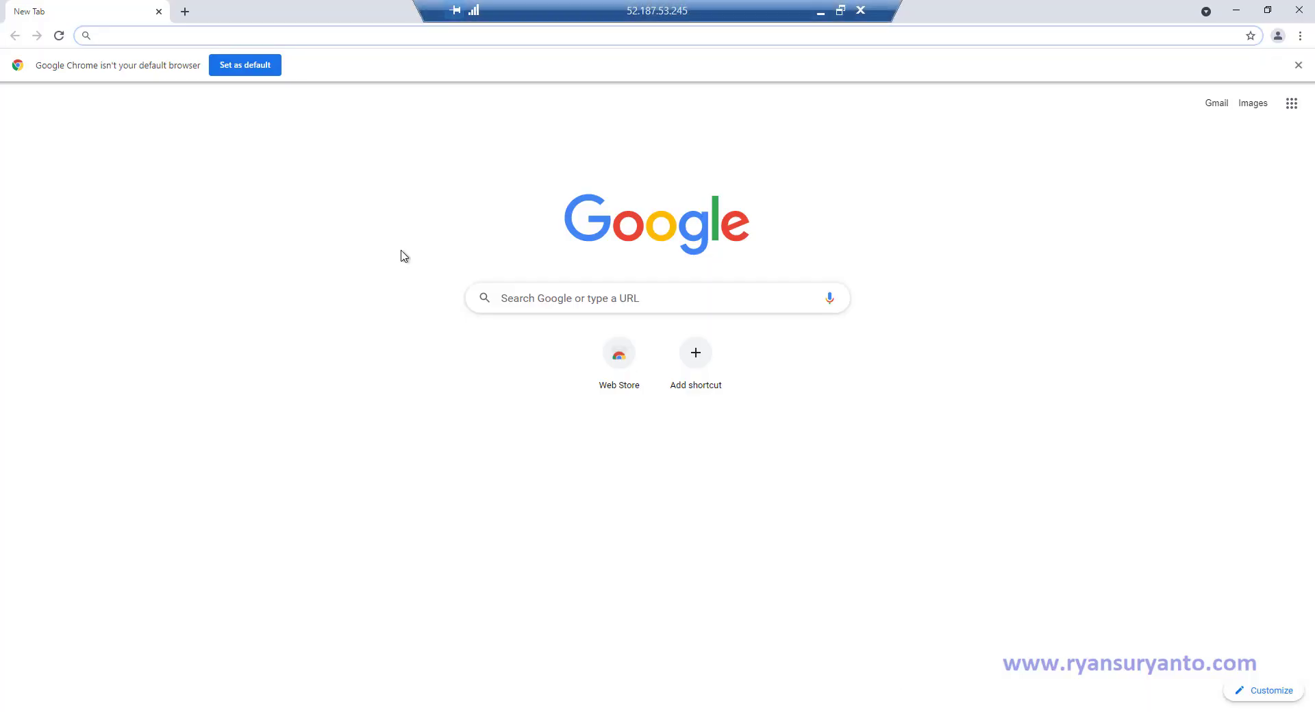
pyautogui.click(241, 38)
pyautogui.hotkey('ctrl', 'v')
pyautogui.press('Return')
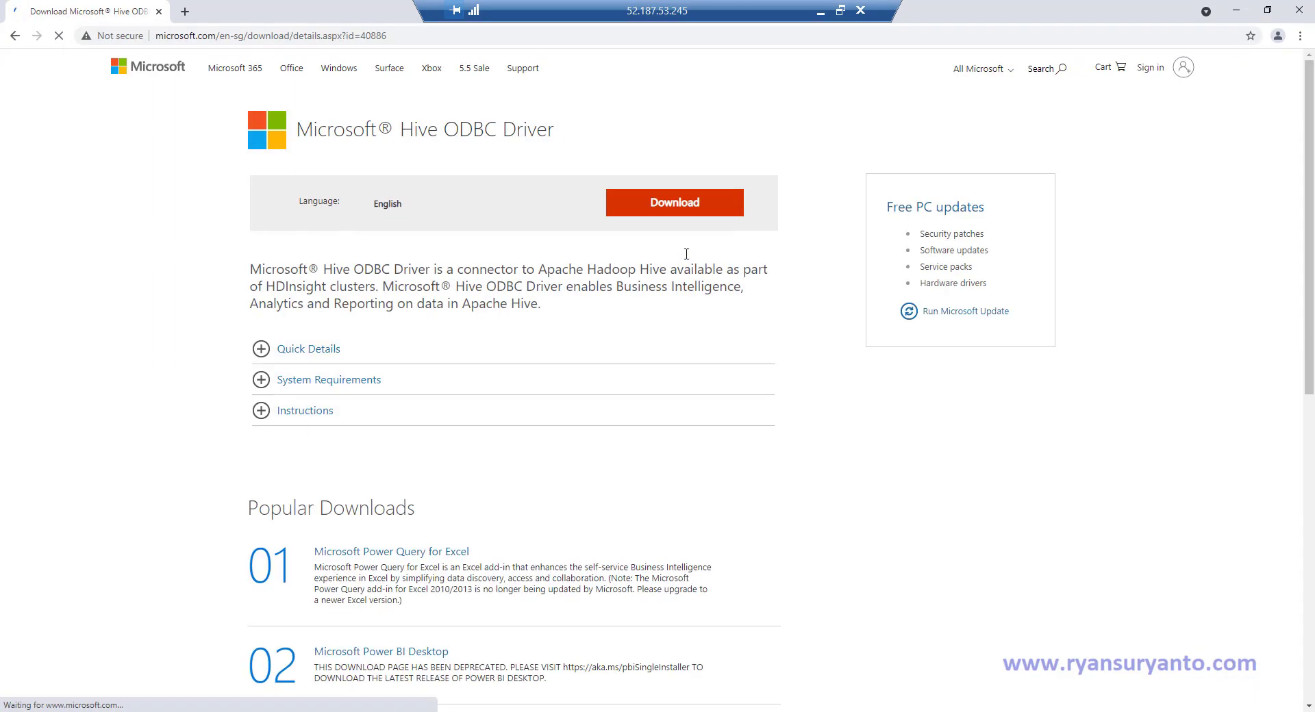
# Request the download of both HiveODBC64.msi and HiveODBC32.msi from the Microsoft Hive ODBC Driver page.
pyautogui.click(682, 212)
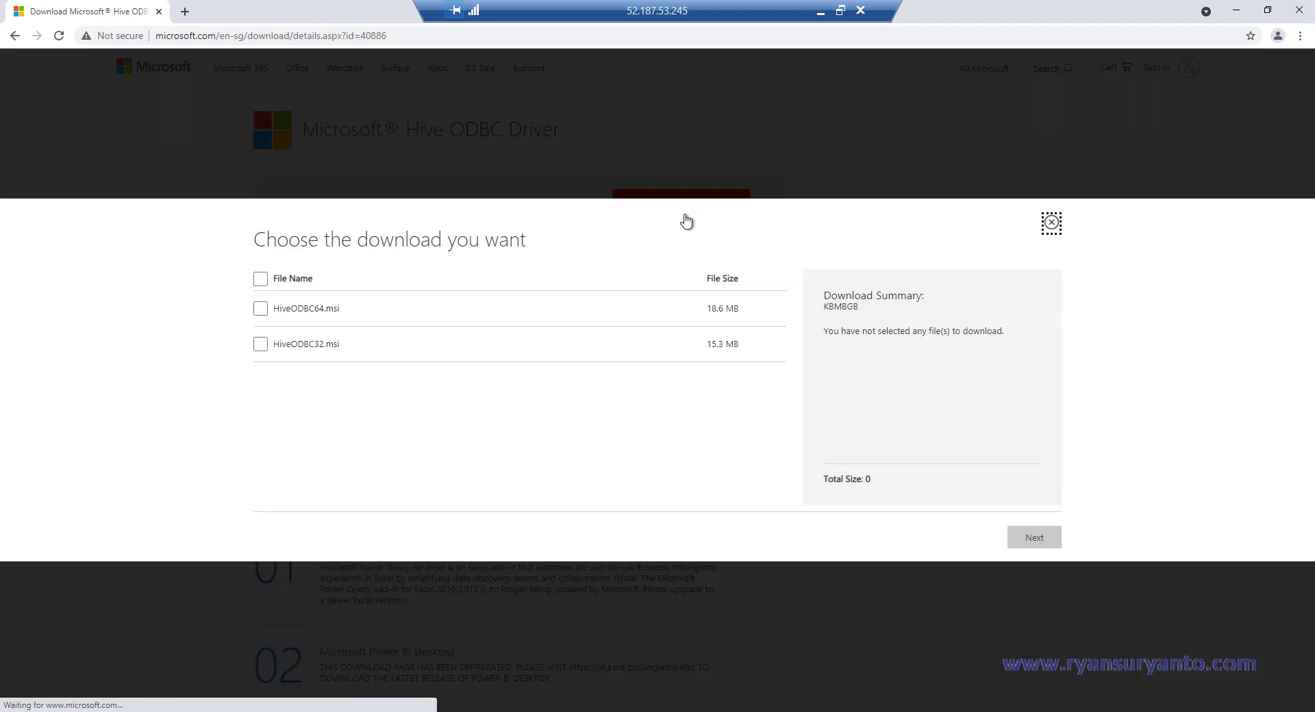
pyautogui.click(260, 308)
pyautogui.click(261, 344)
pyautogui.click(1046, 541)
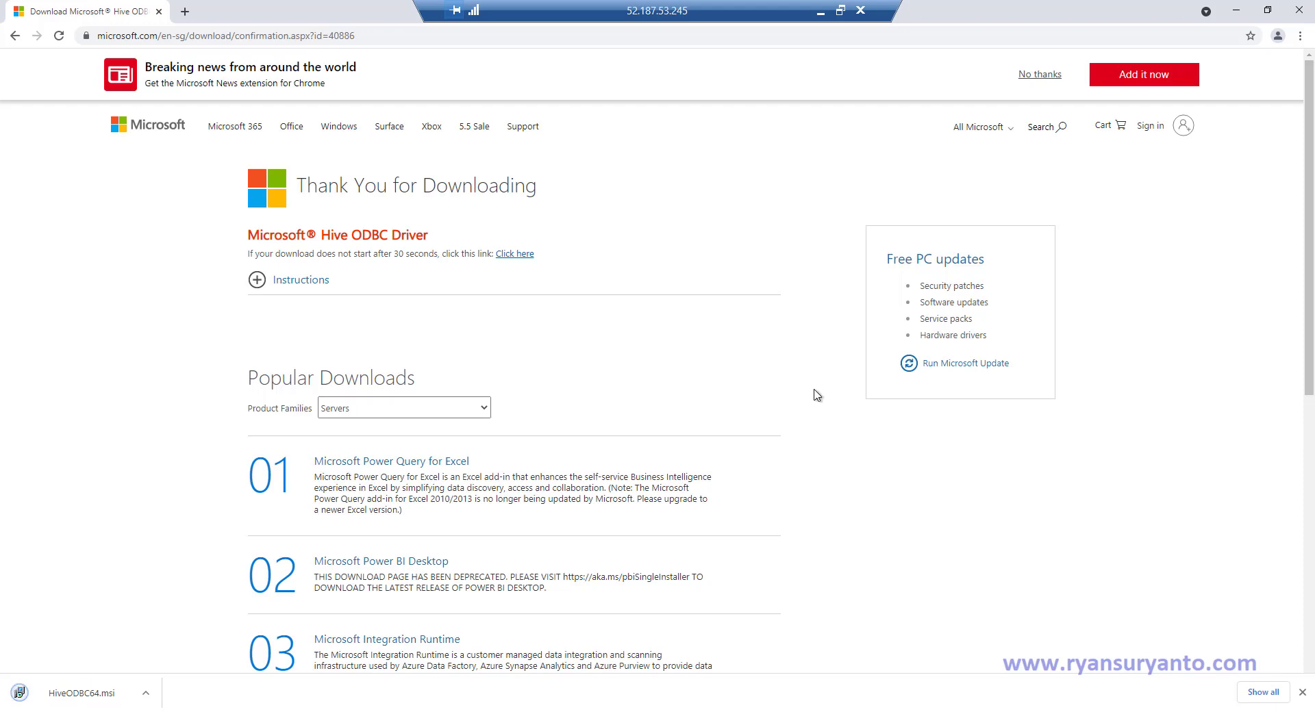
pyautogui.click(145, 693)
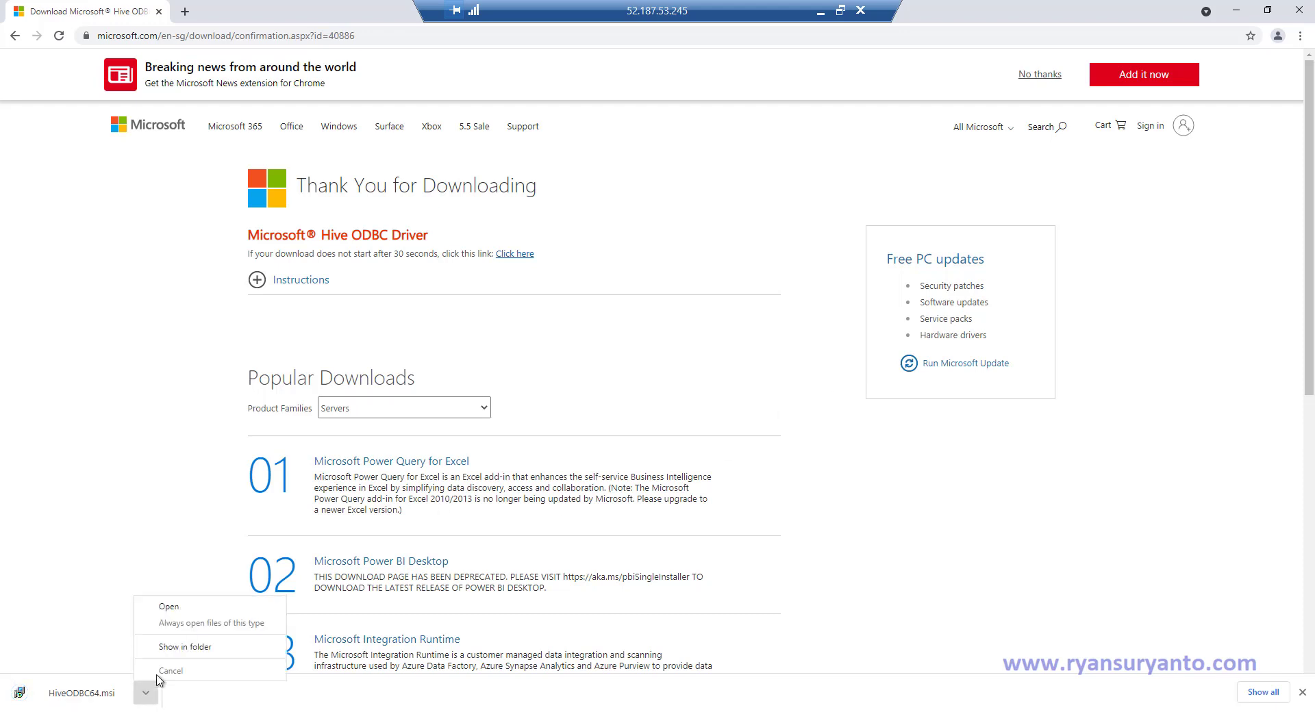
# Minimize Chrome, open the Downloads folder in File Explorer and launch the HiveODBC64 installer.
pyautogui.click(1236, 10)
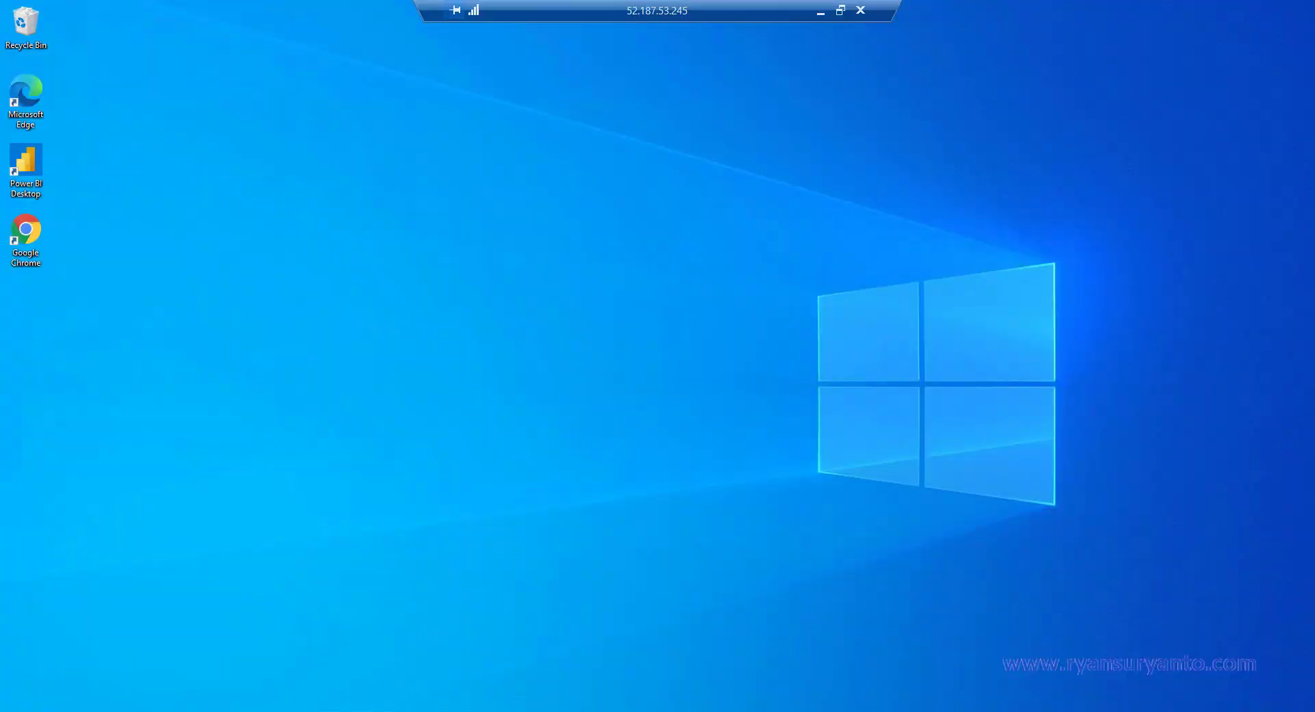
pyautogui.click(390, 711)
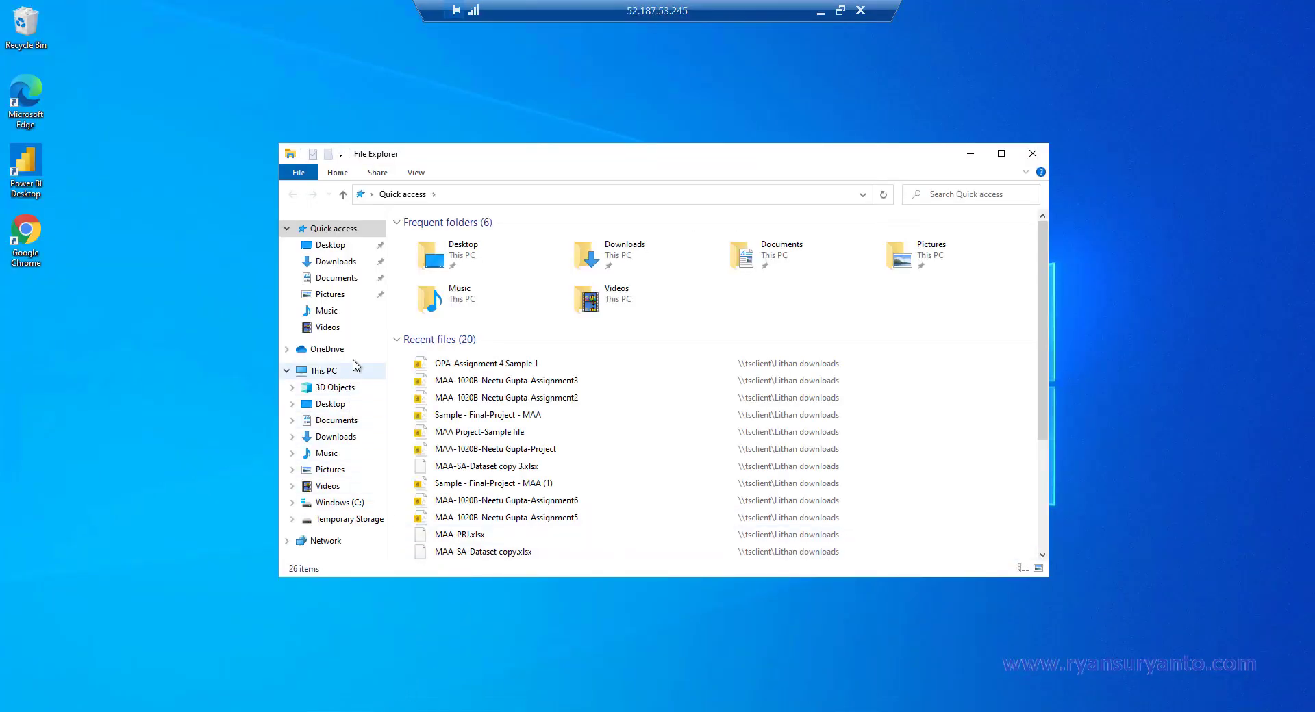
pyautogui.click(335, 438)
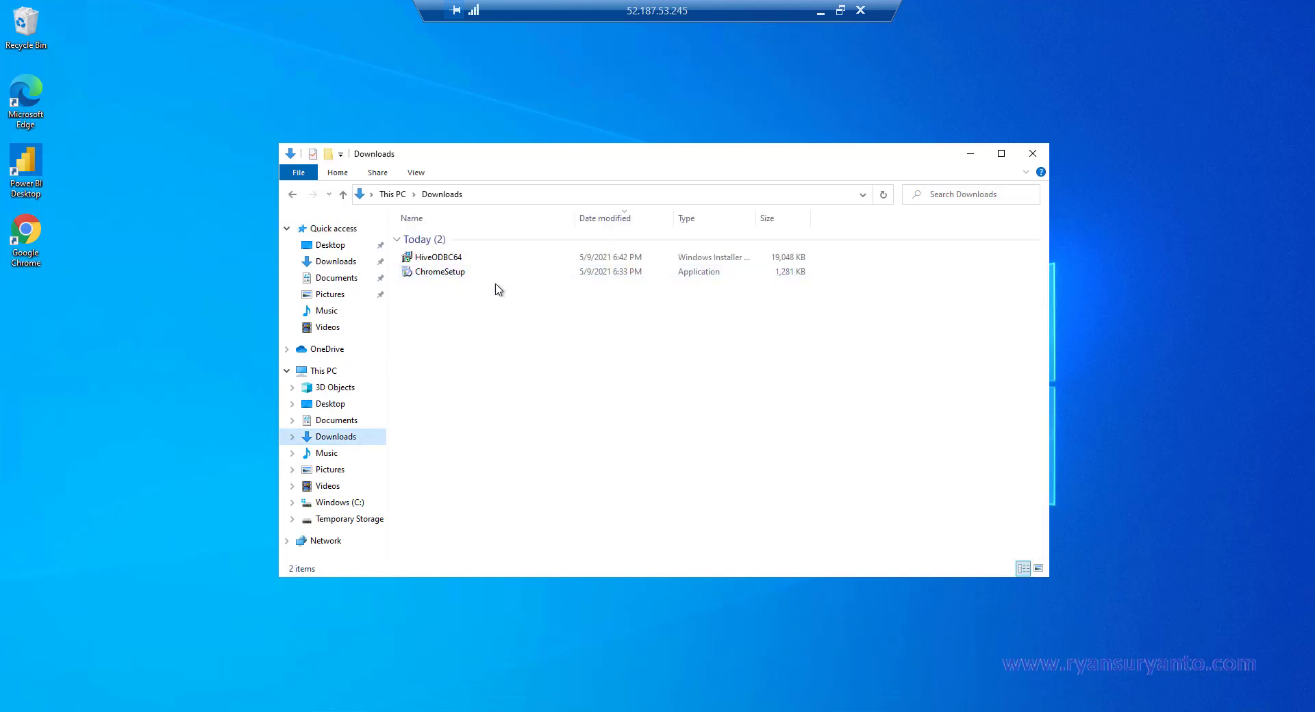
pyautogui.click(442, 259)
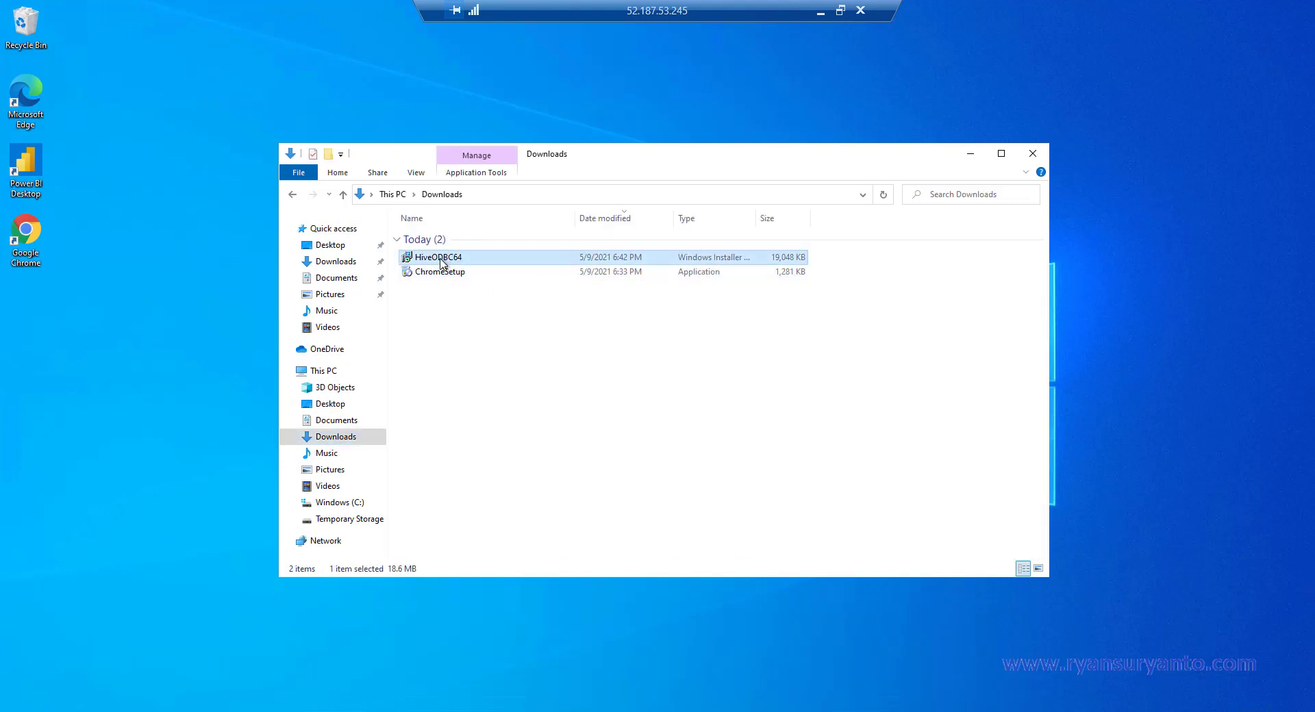
pyautogui.doubleClick(440, 261)
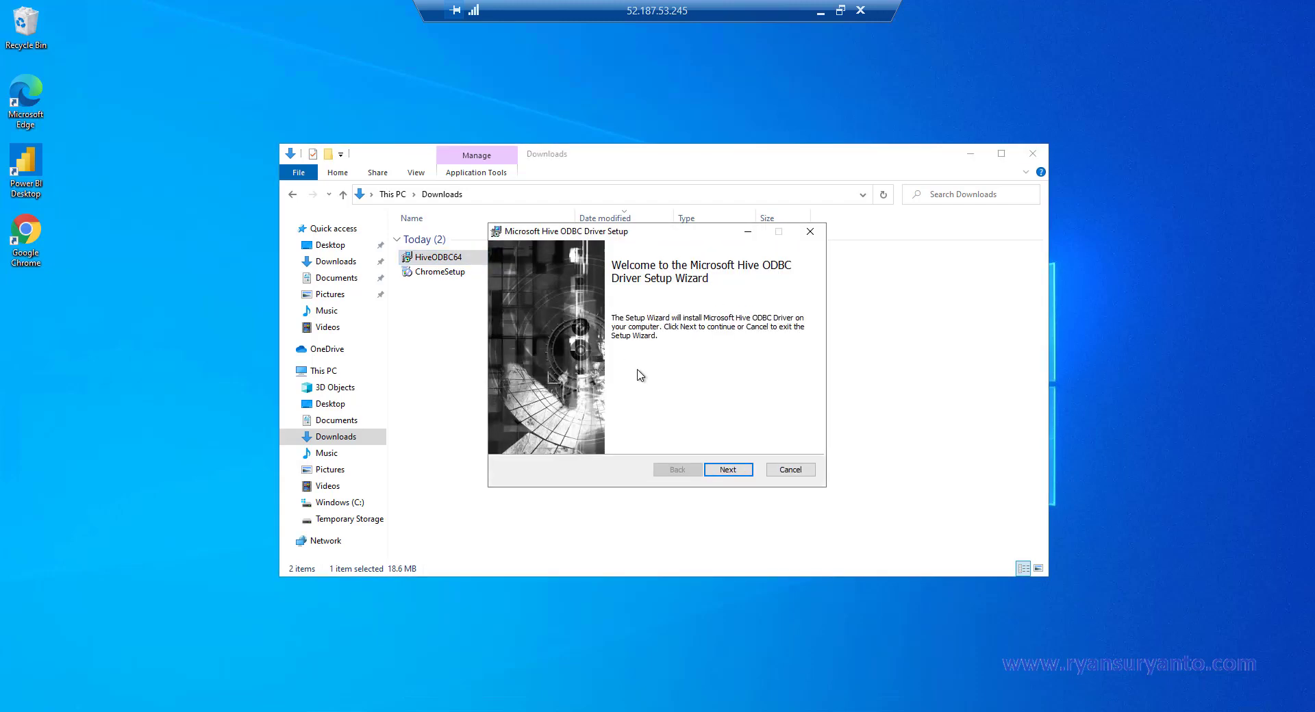
# Accept the license terms, install the Microsoft Hive ODBC Driver in the default folder, and close the wizard and File Explorer.
pyautogui.click(728, 470)
pyautogui.click(510, 438)
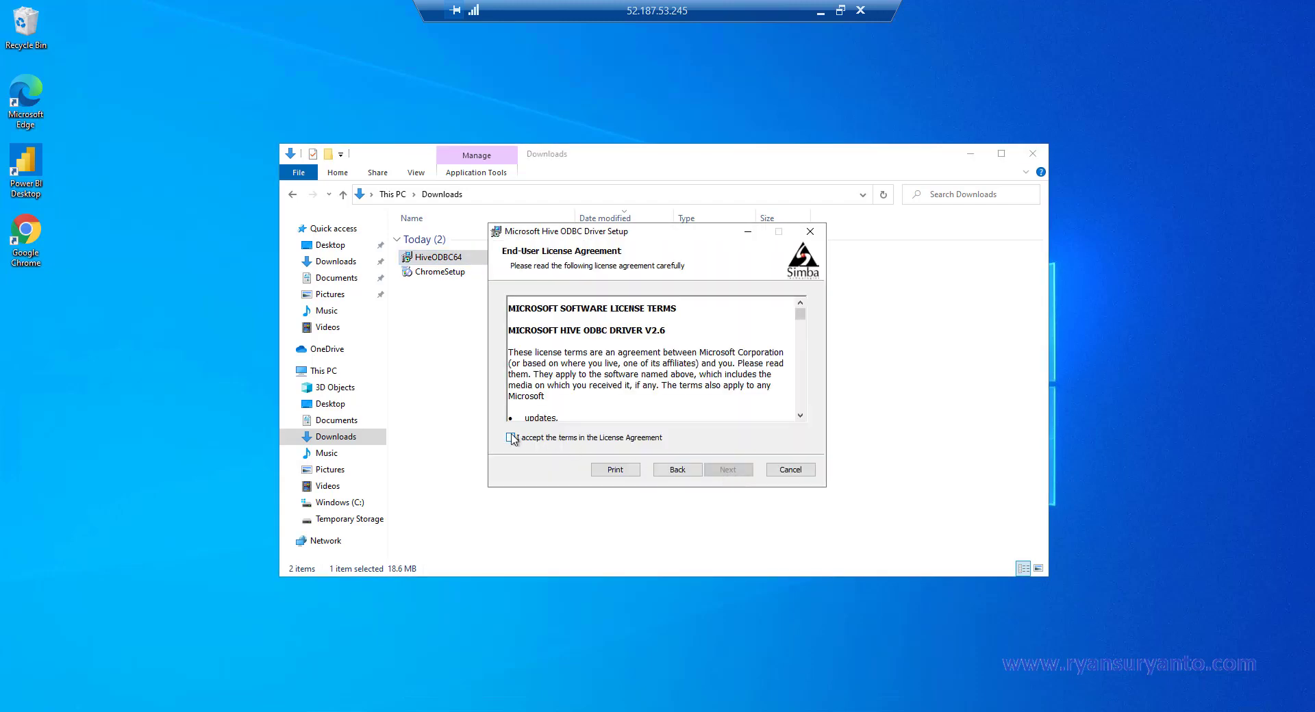
pyautogui.click(732, 470)
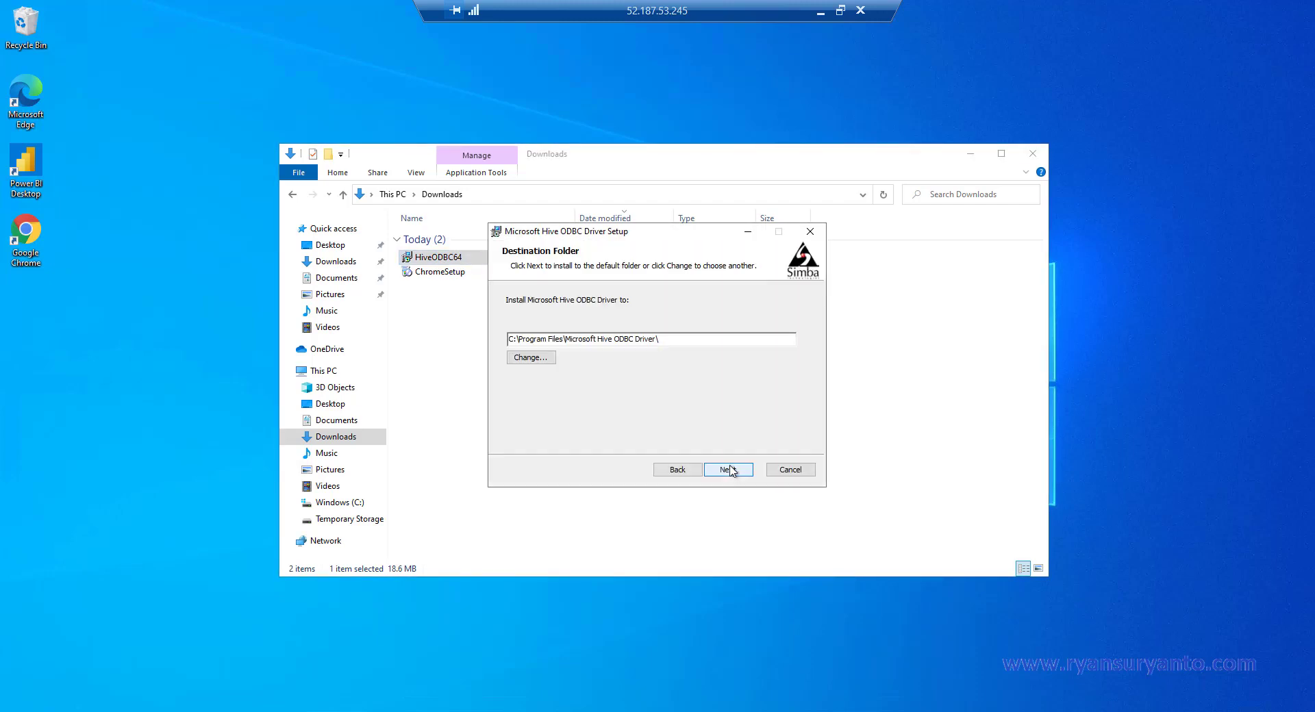
pyautogui.click(730, 469)
pyautogui.click(730, 470)
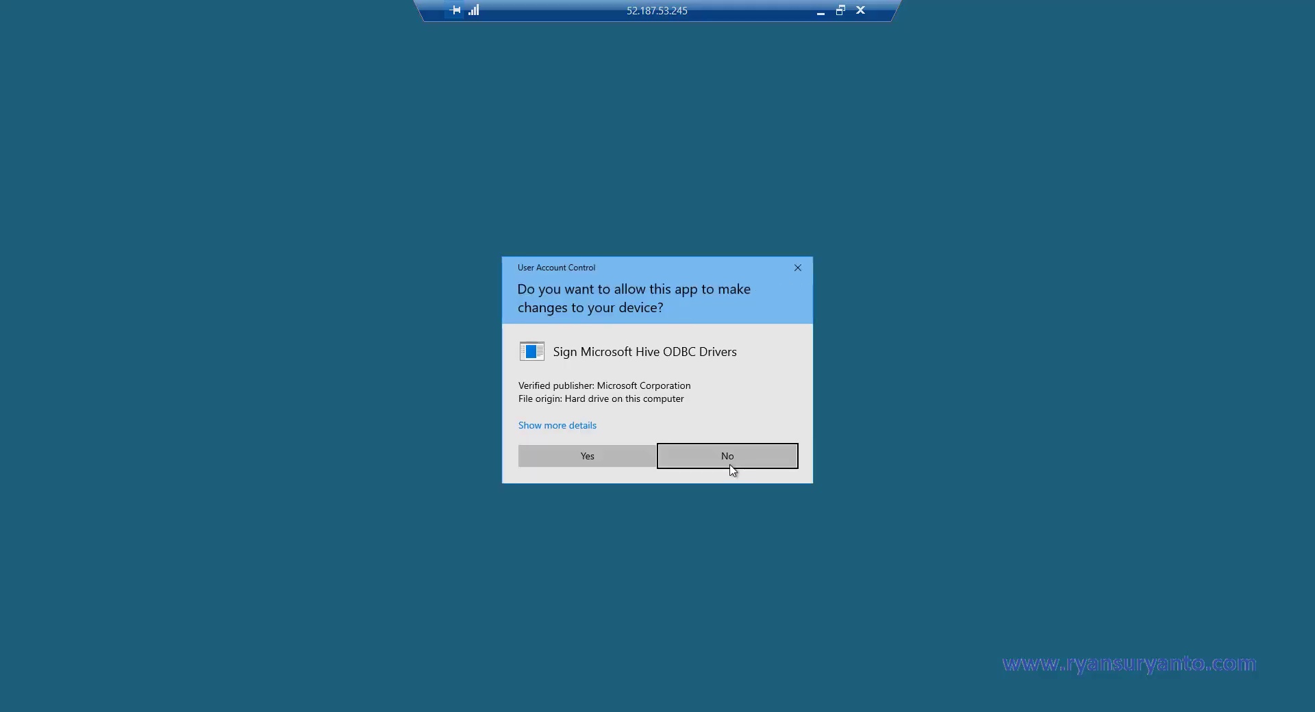
pyautogui.click(582, 456)
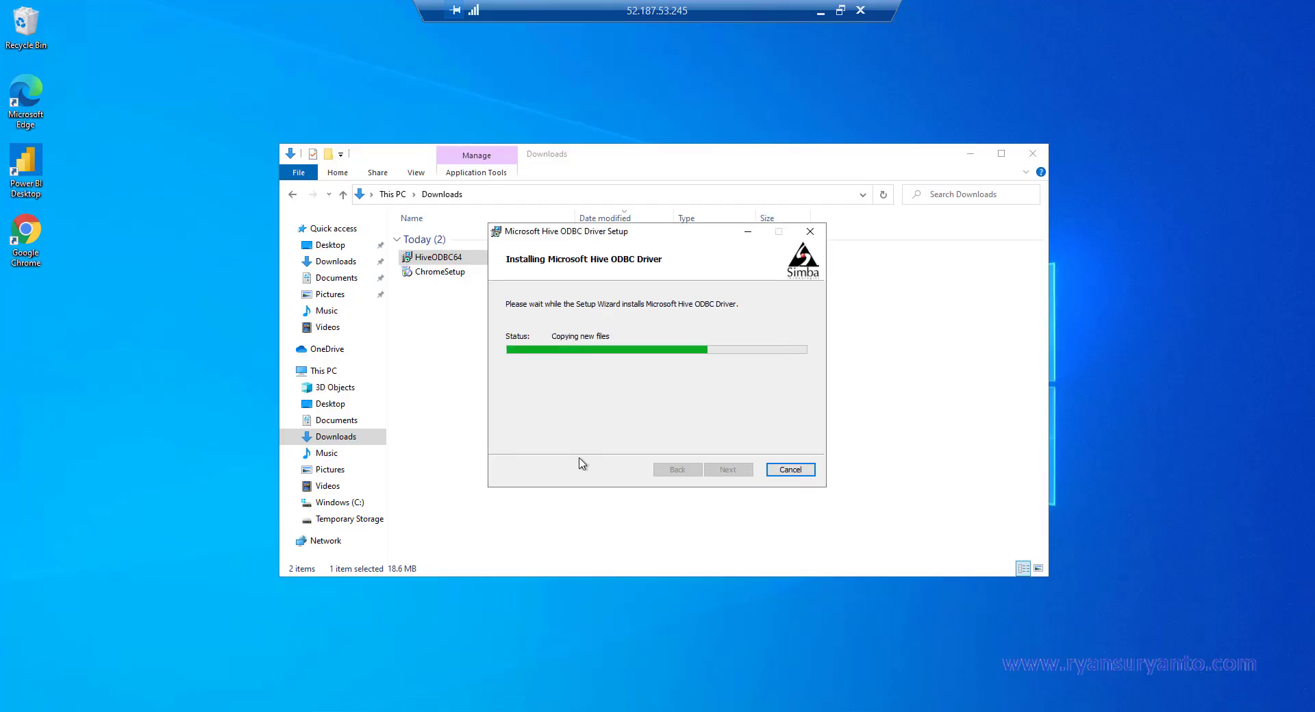
pyautogui.click(727, 471)
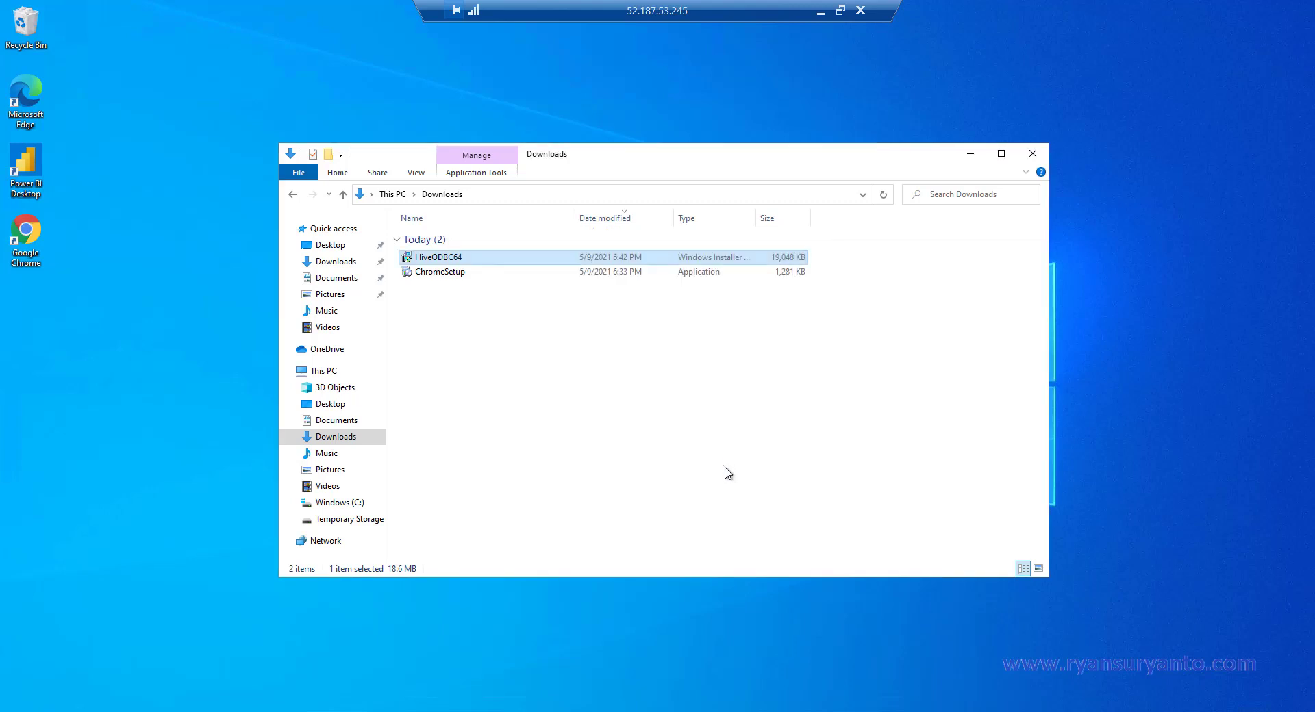
pyautogui.click(1032, 154)
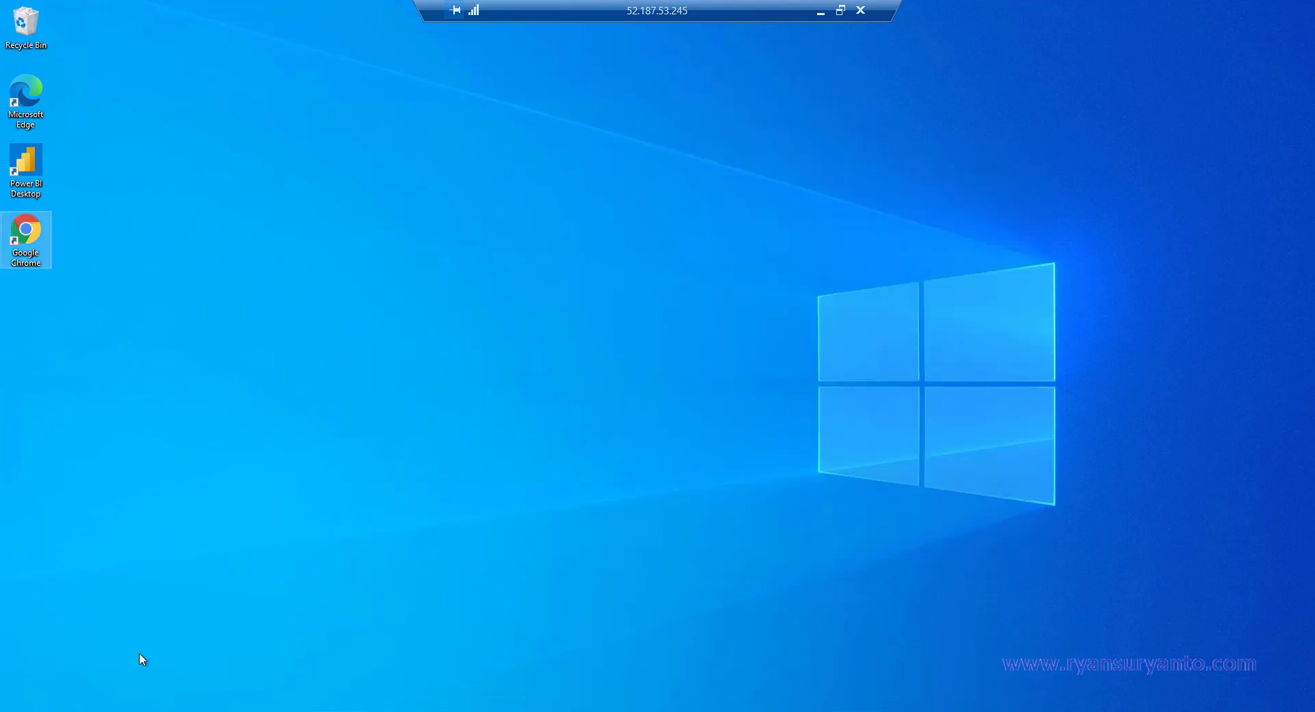
# Search Windows for "odbc" and open ODBC Data Sources (64-bit).
pyautogui.press('super')
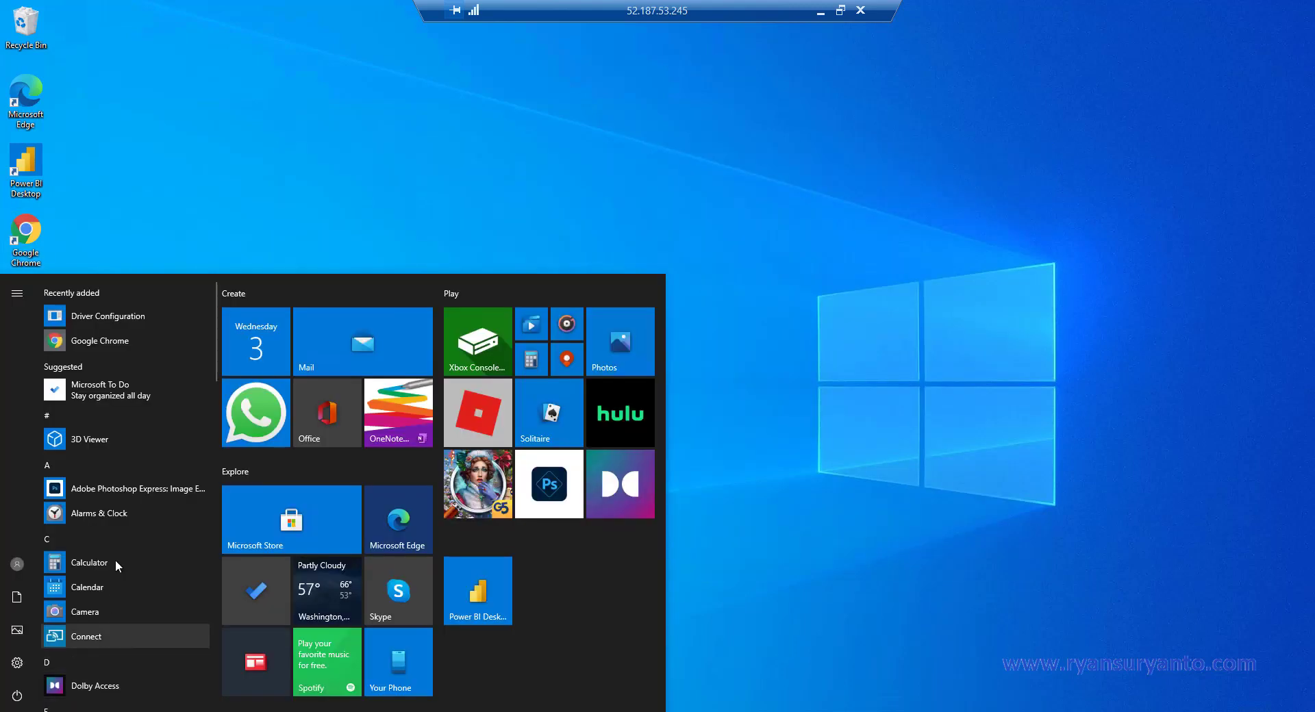
pyautogui.write('odbc')
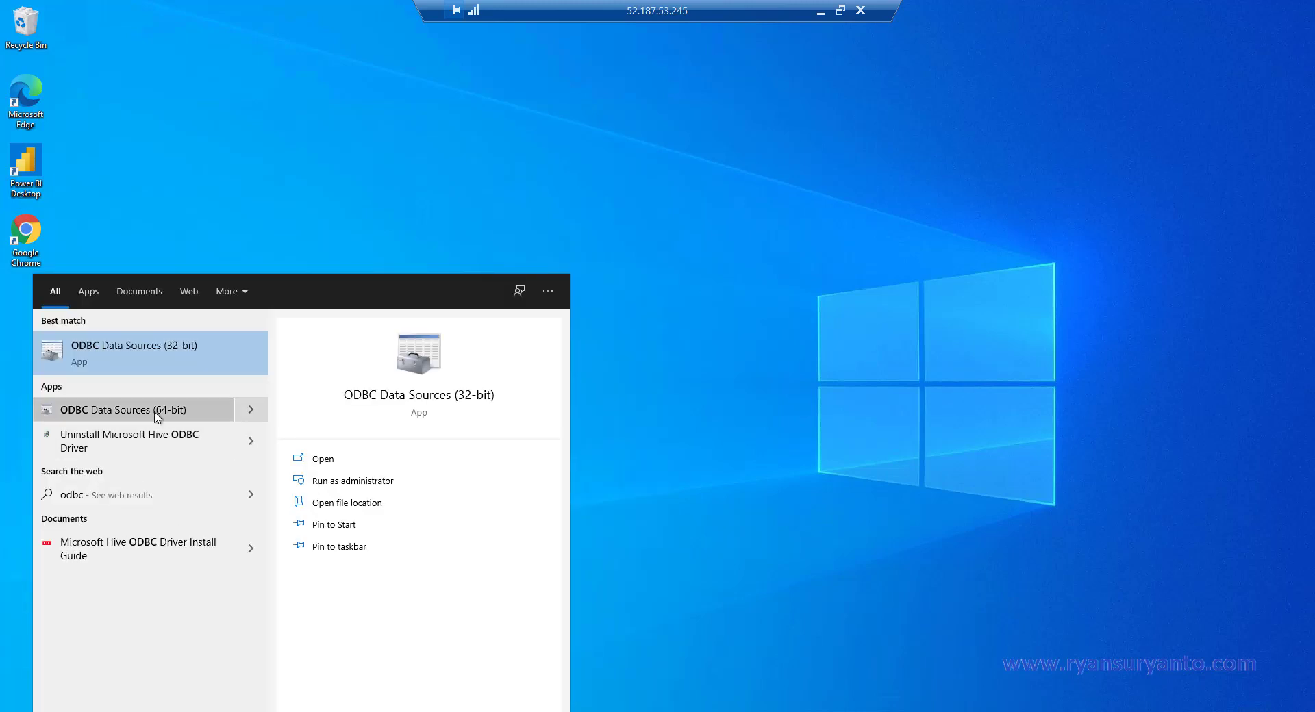
pyautogui.click(156, 410)
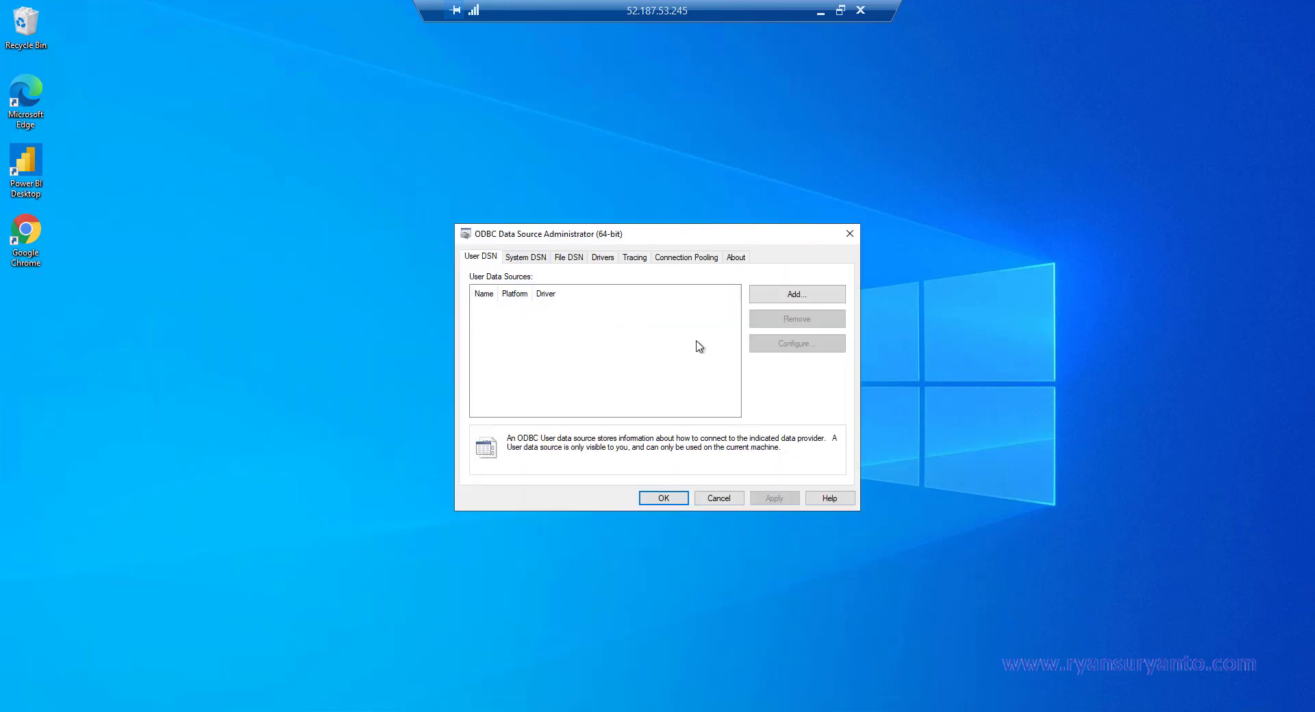
# Add a user data source with the Microsoft Hive ODBC Driver, name it RyanLoanDemo and enter a short loan demo description.
pyautogui.click(780, 303)
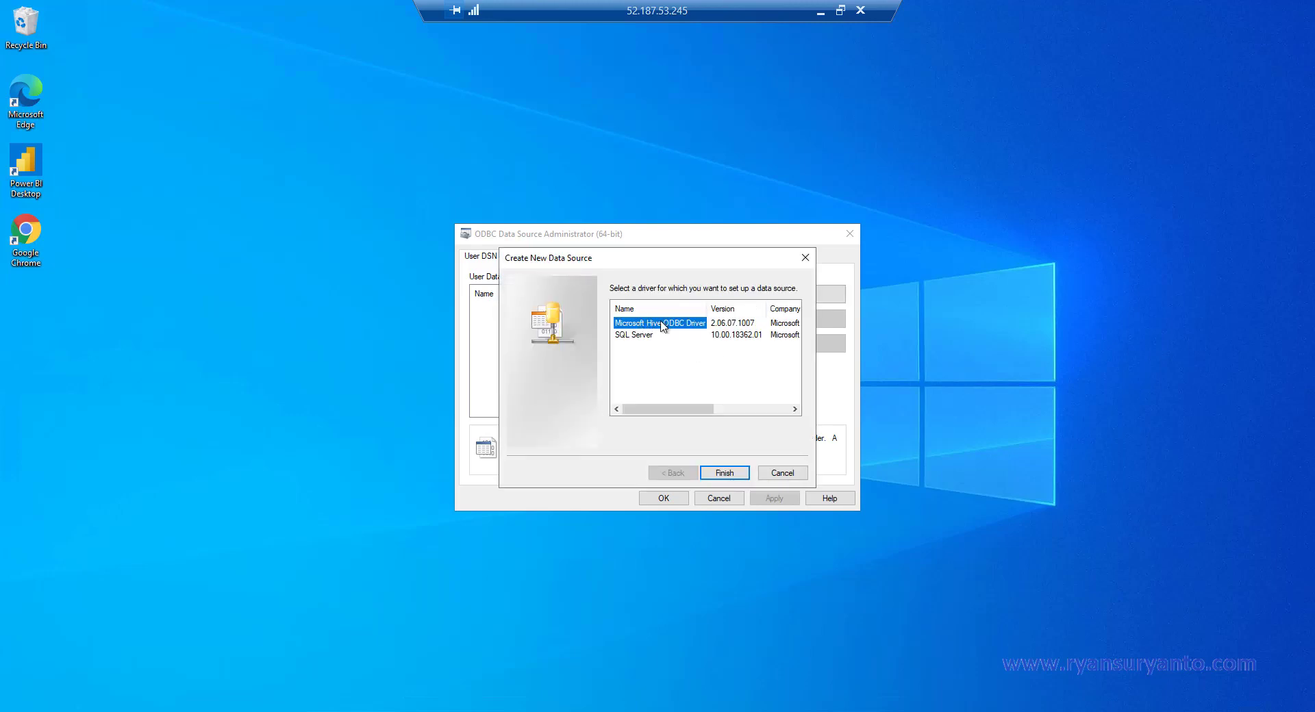
pyautogui.click(710, 472)
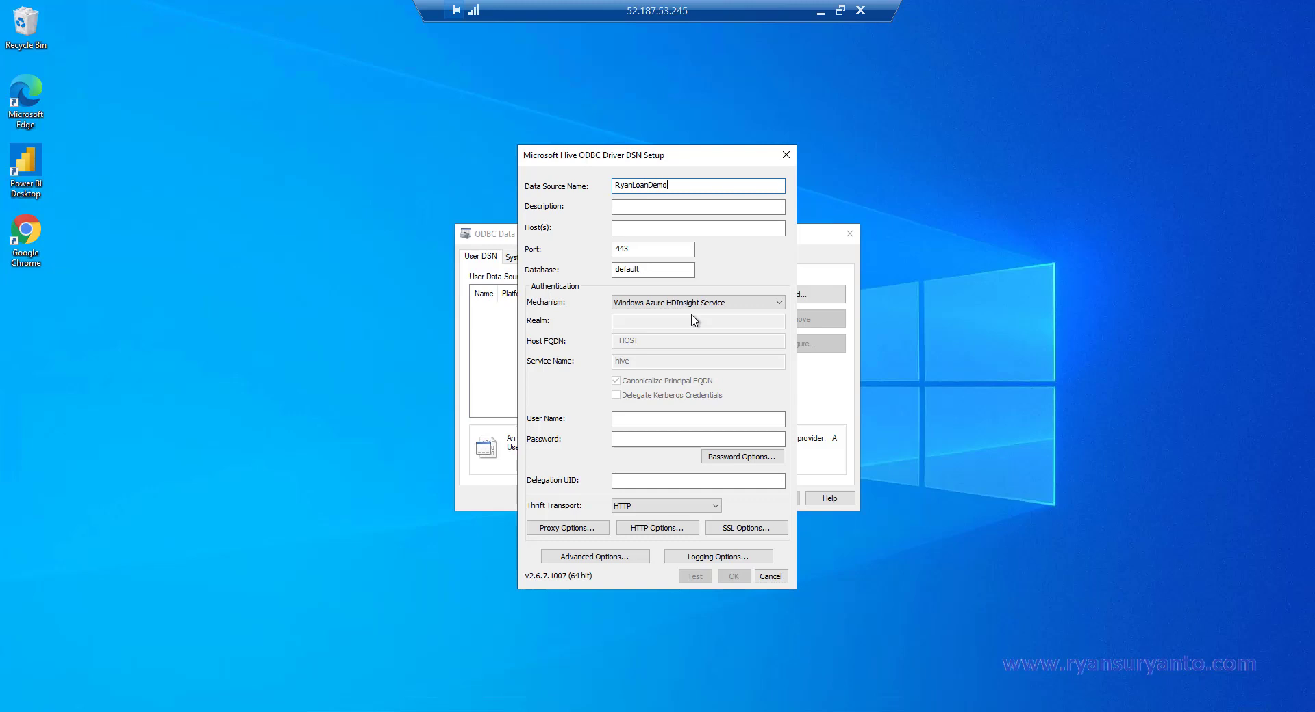
pyautogui.press('Tab')
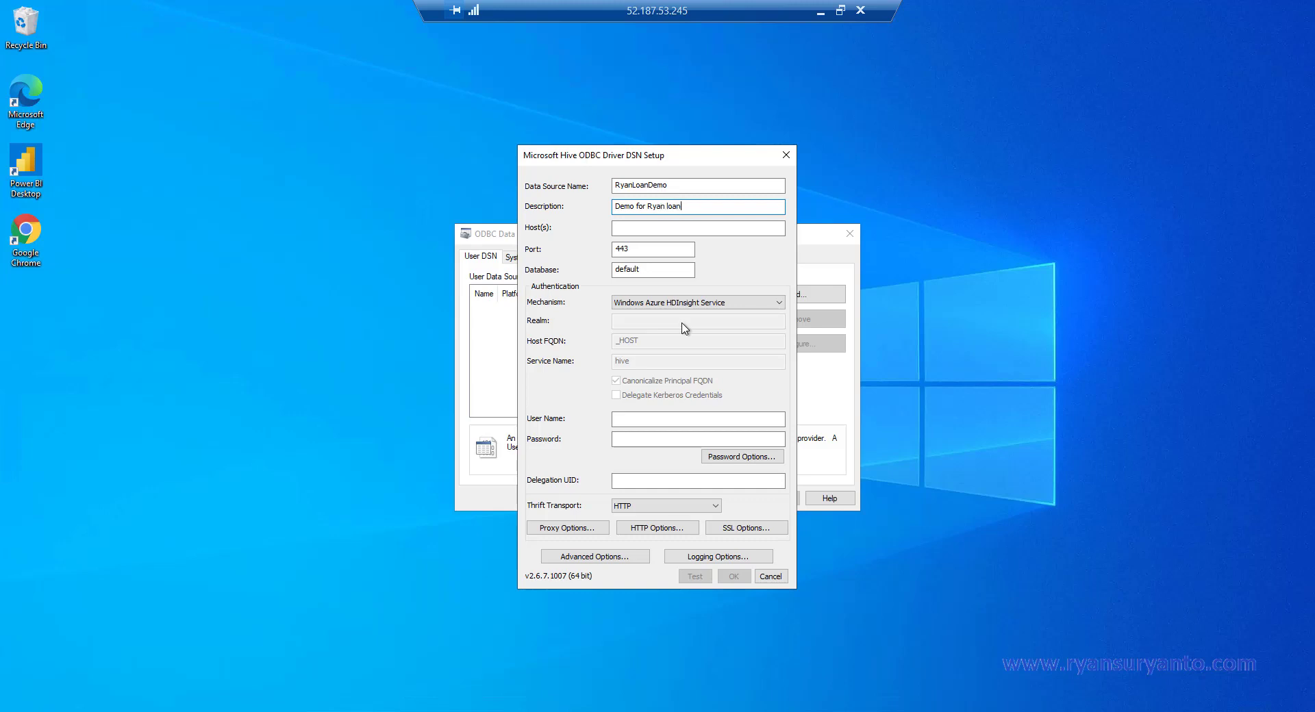
pyautogui.press('Tab')
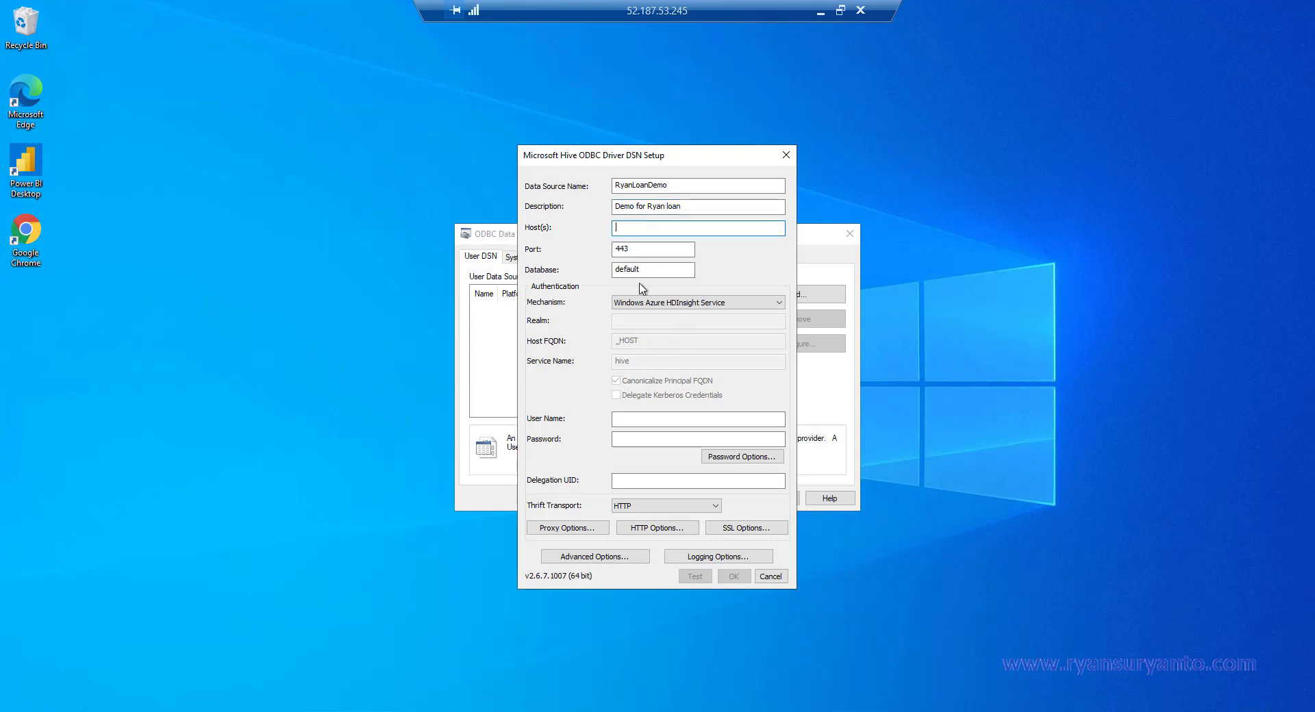
# Get the HDInsight cluster's URL from its Azure portal overview and return to the DSN setup in the remote desktop session.
pyautogui.click(820, 13)
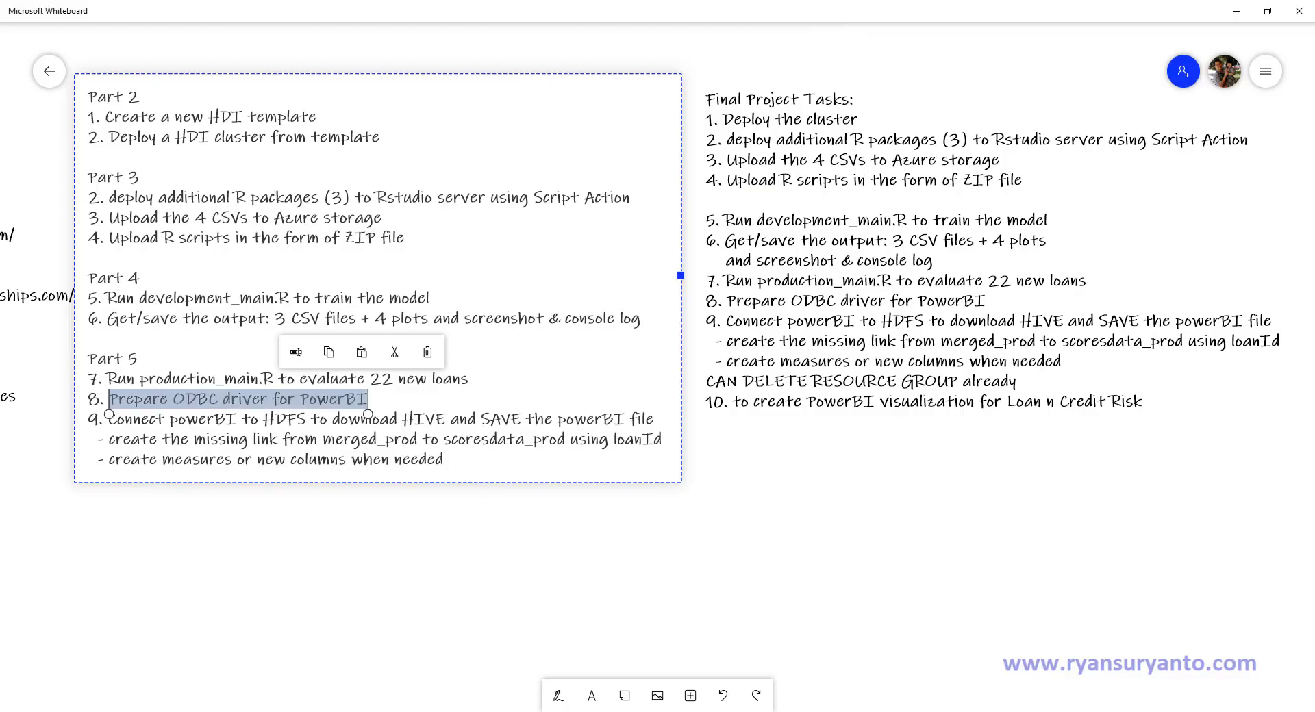
pyautogui.hotkey('alt', 'Tab')
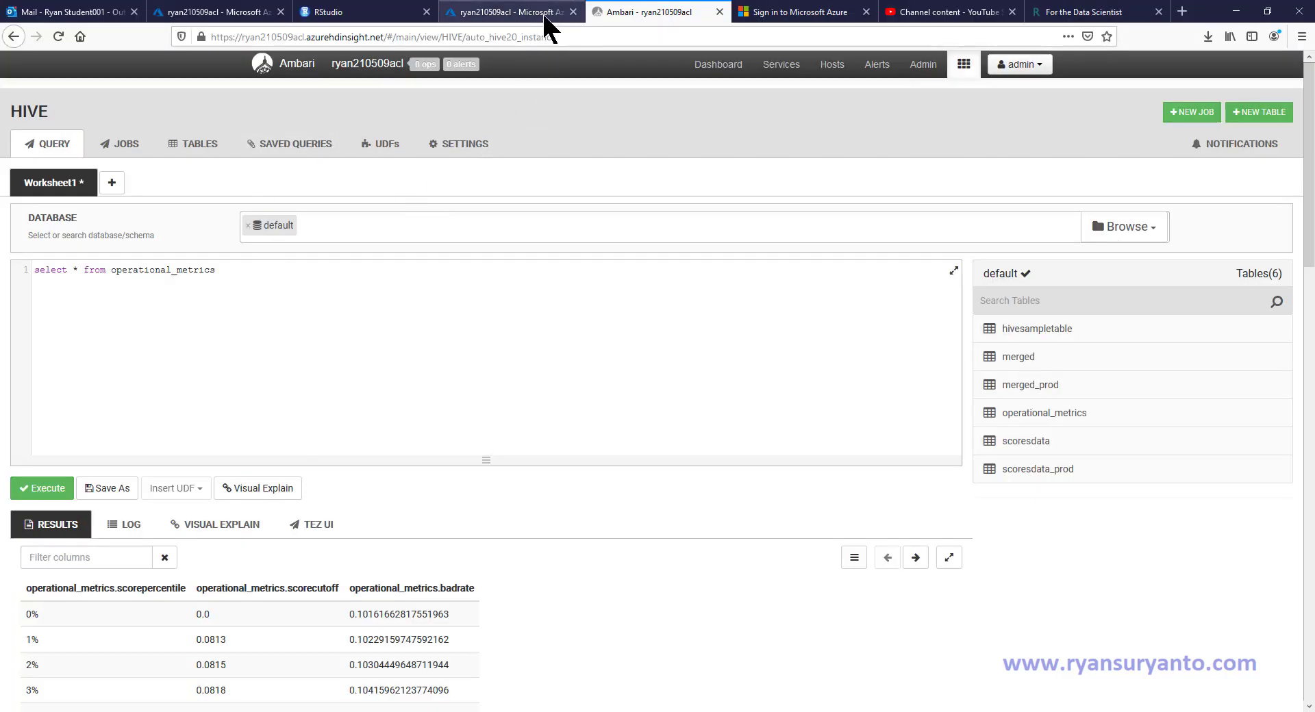
pyautogui.click(217, 14)
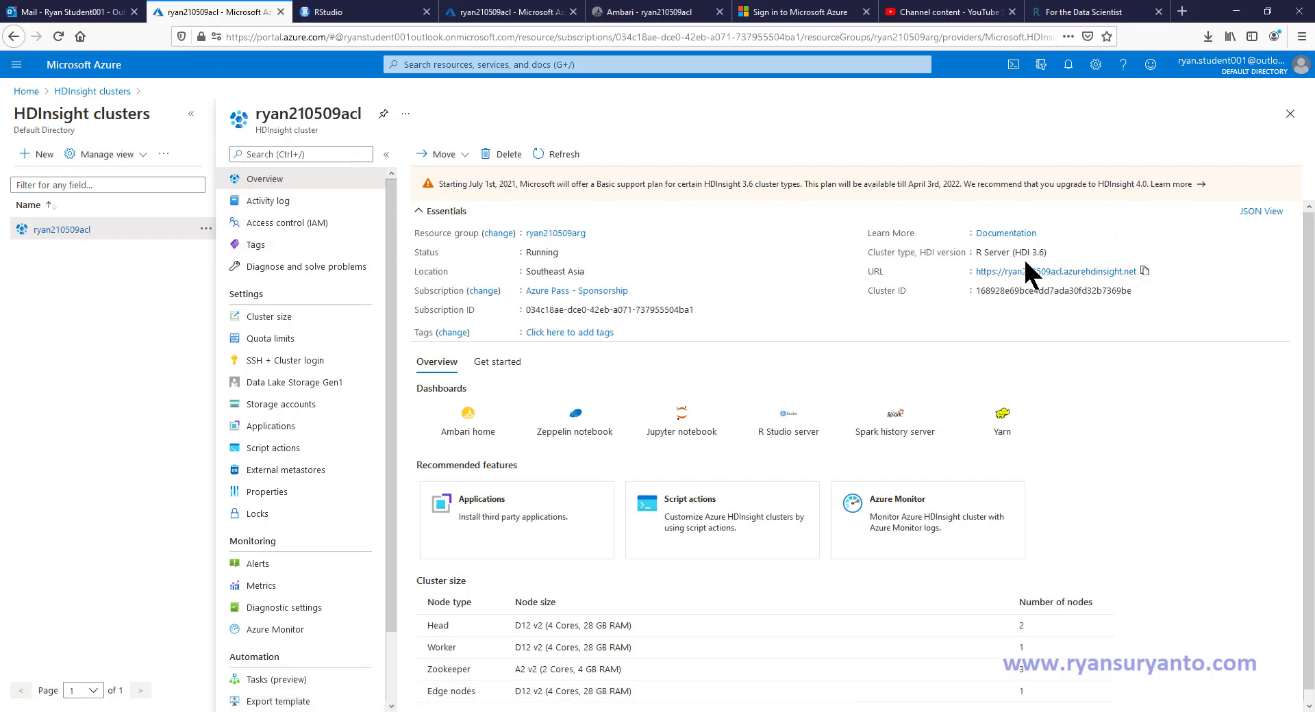
pyautogui.click(1236, 11)
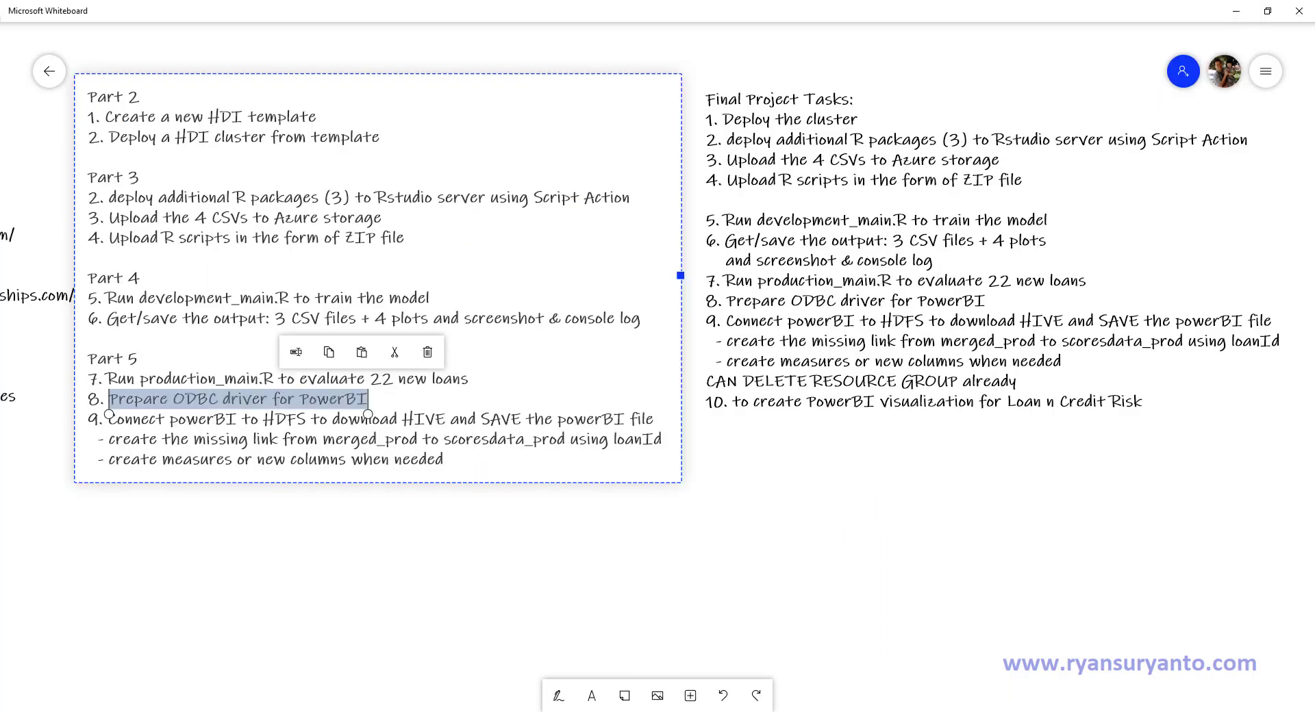
pyautogui.click(343, 711)
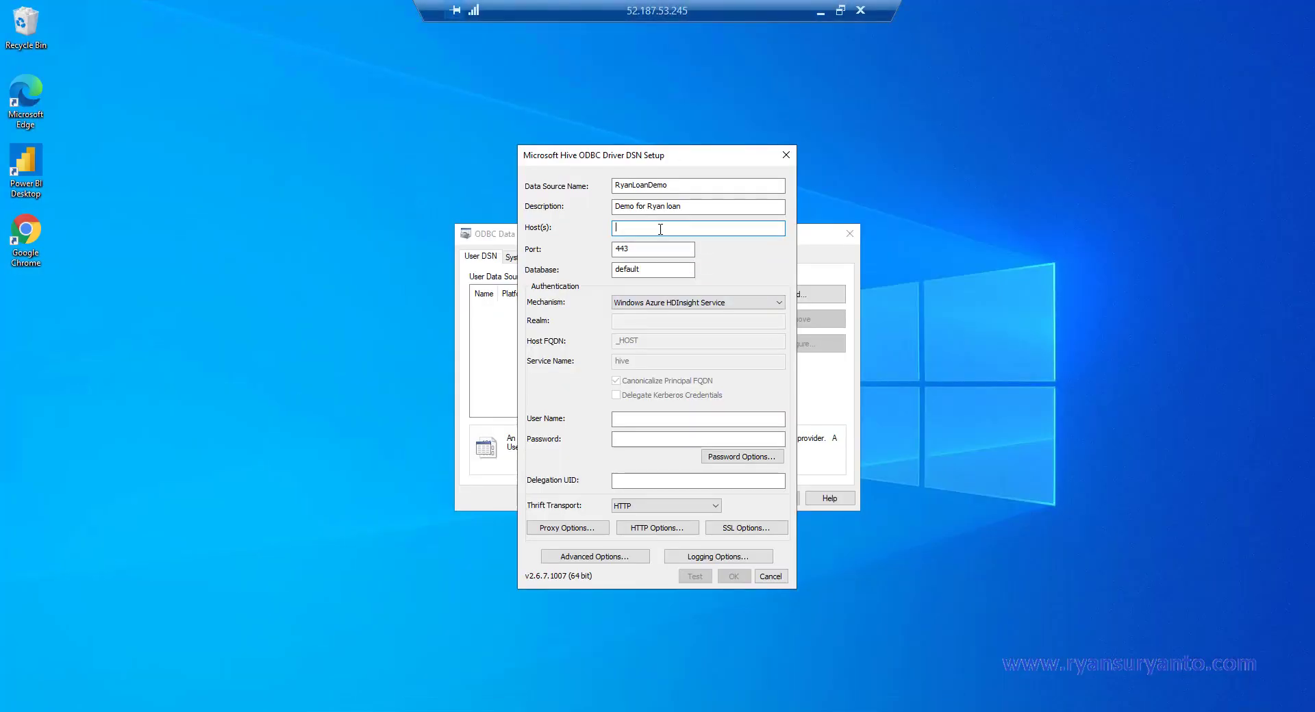
pyautogui.rightClick(659, 229)
pyautogui.click(558, 291)
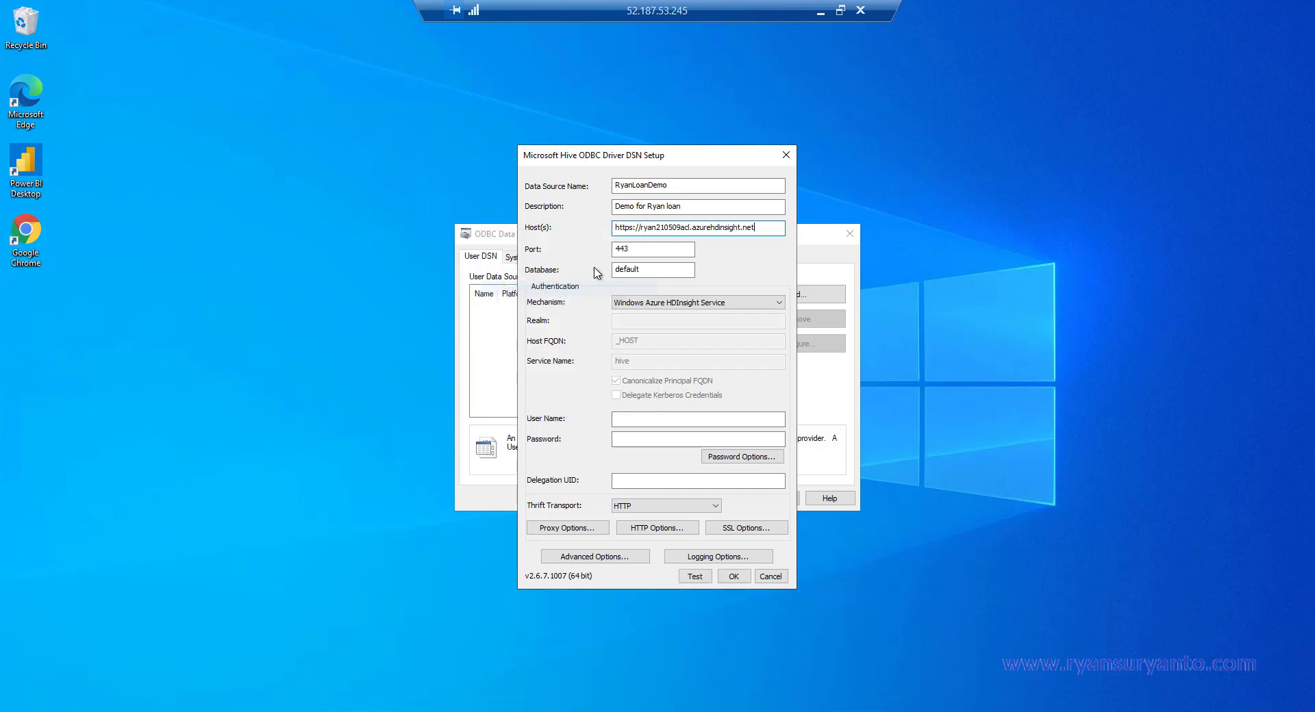
pyautogui.moveTo(641, 228); pyautogui.dragTo(563, 275)
pyautogui.press('Delete')
pyautogui.press('Delete')
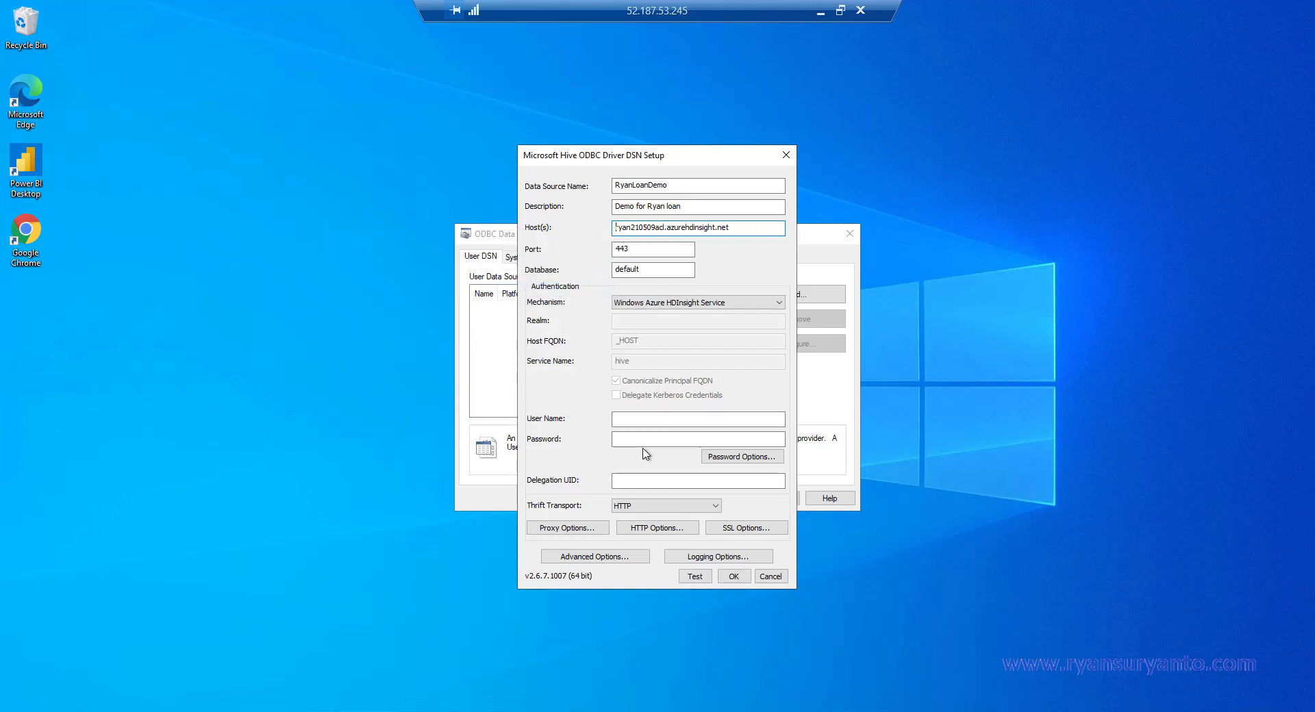
# Set the user name to admin and fill in the password field with the cluster password copied from the Notepad notes.
pyautogui.click(645, 418)
pyautogui.press('Tab')
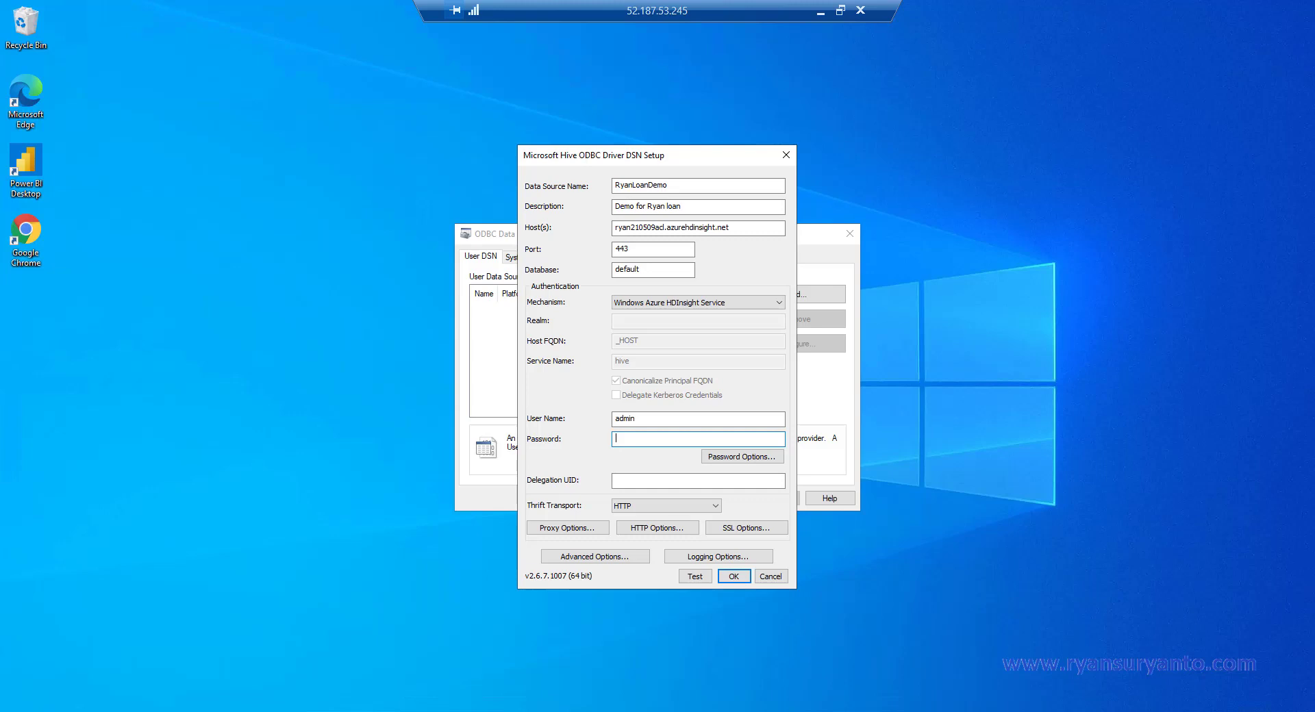
pyautogui.hotkey('alt', 'Tab')
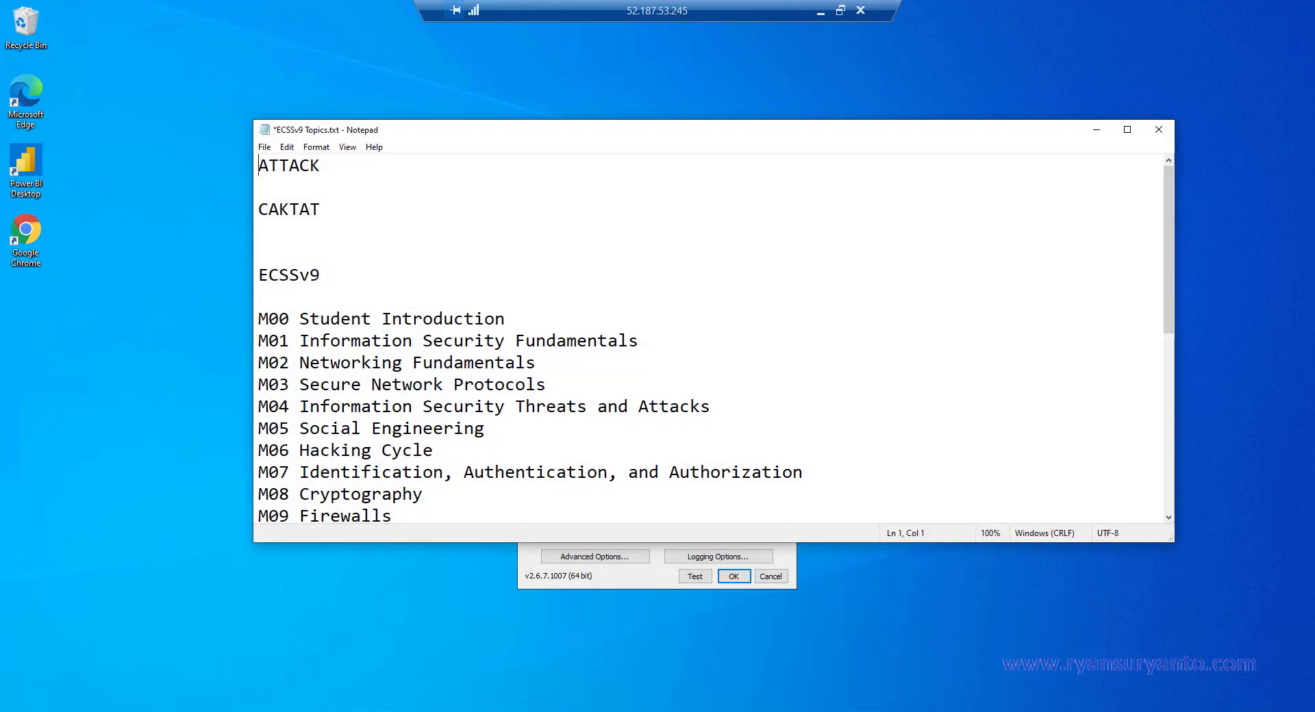
pyautogui.click(1100, 136)
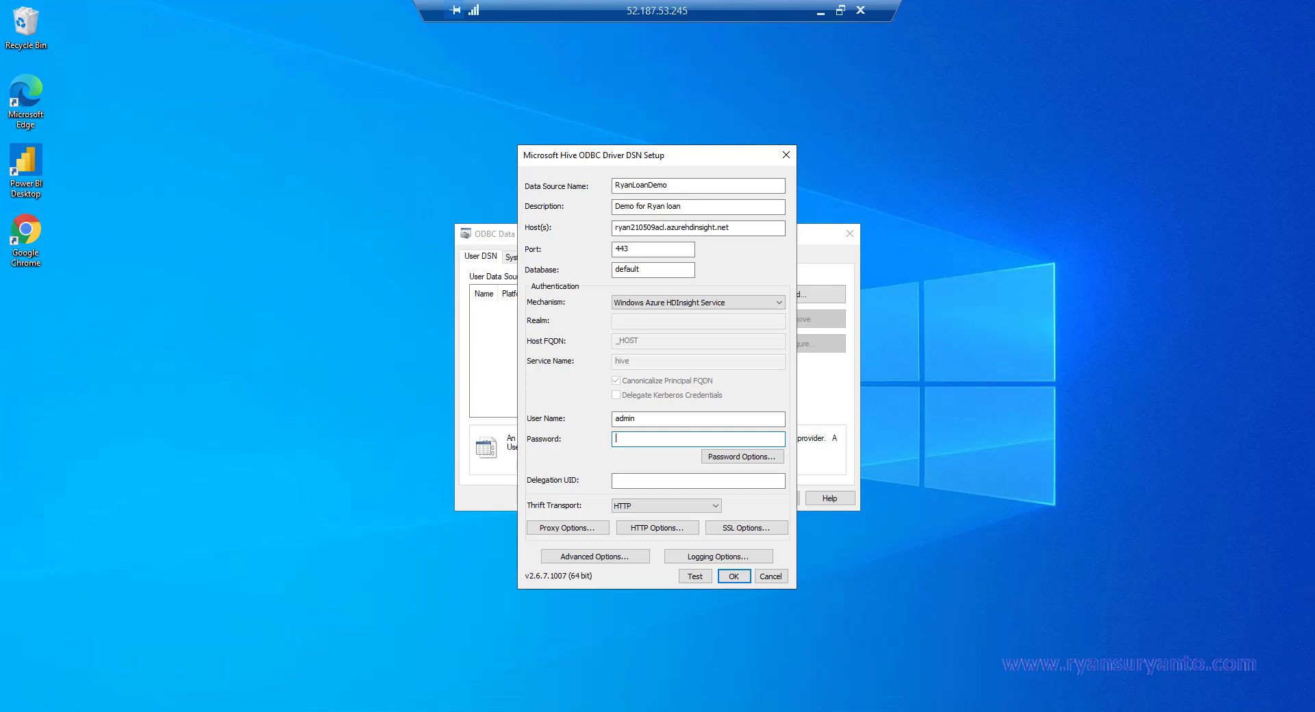
pyautogui.hotkey('alt', 'Tab')
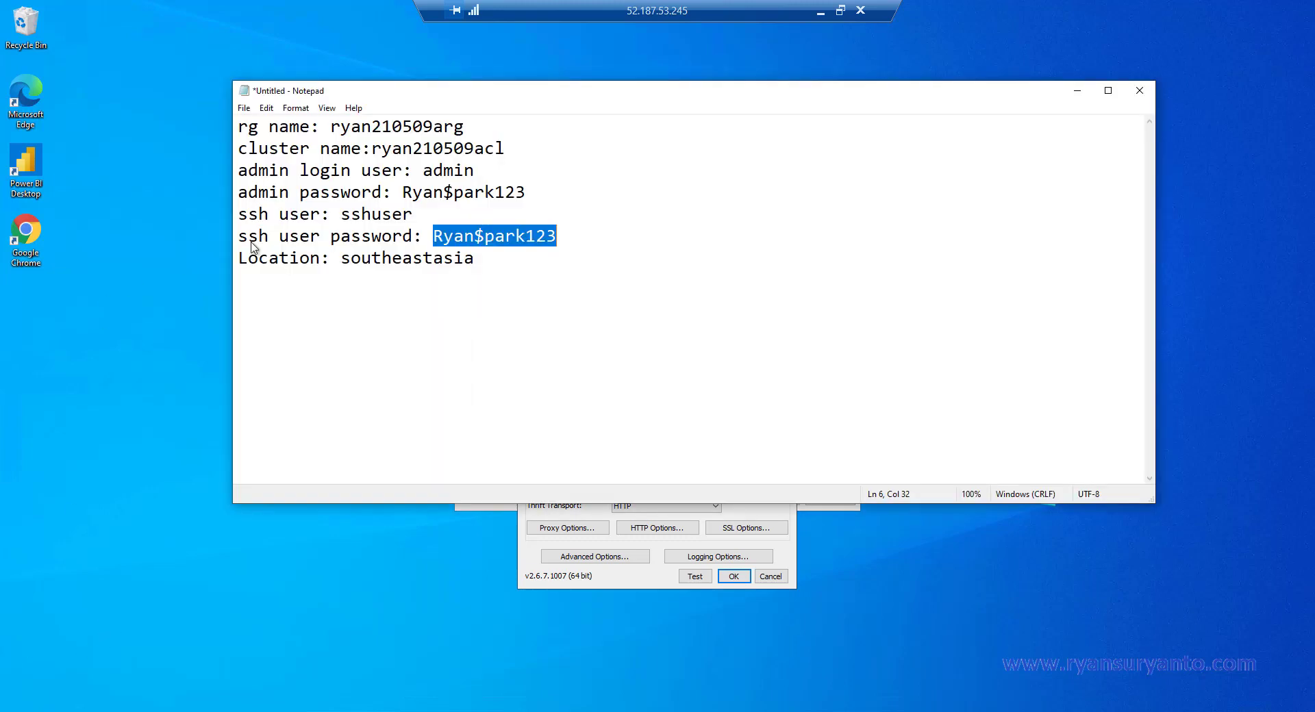
pyautogui.rightClick(479, 237)
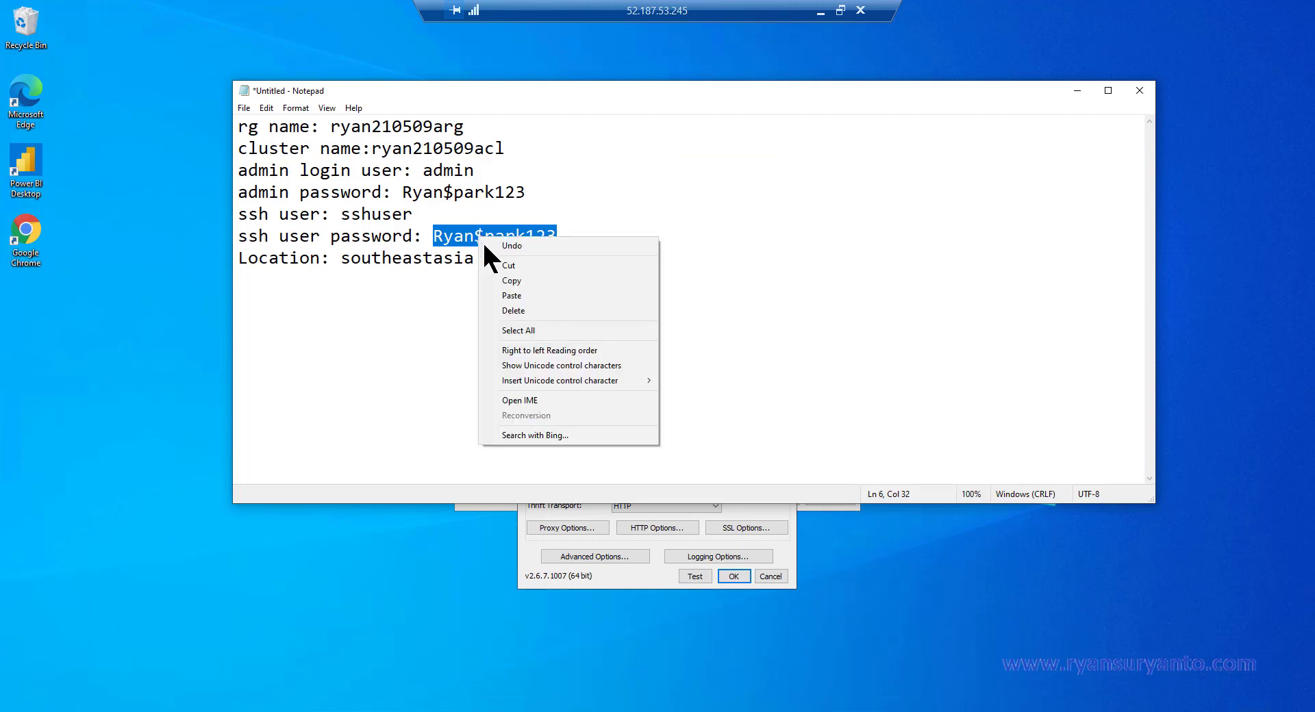
pyautogui.click(525, 281)
pyautogui.click(522, 554)
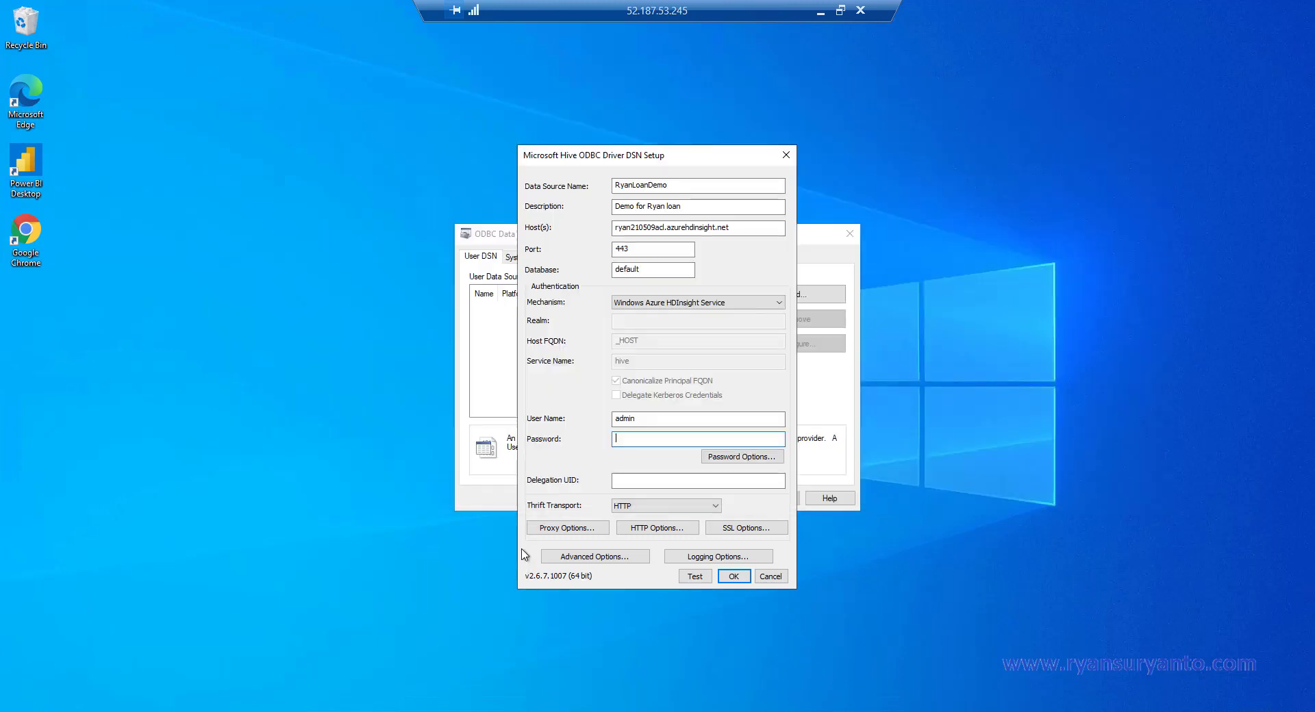
pyautogui.hotkey('ctrl', 'v')
# Test the RyanLoanDemo connection, save the data source and close the ODBC Data Source Administrator.
pyautogui.click(692, 576)
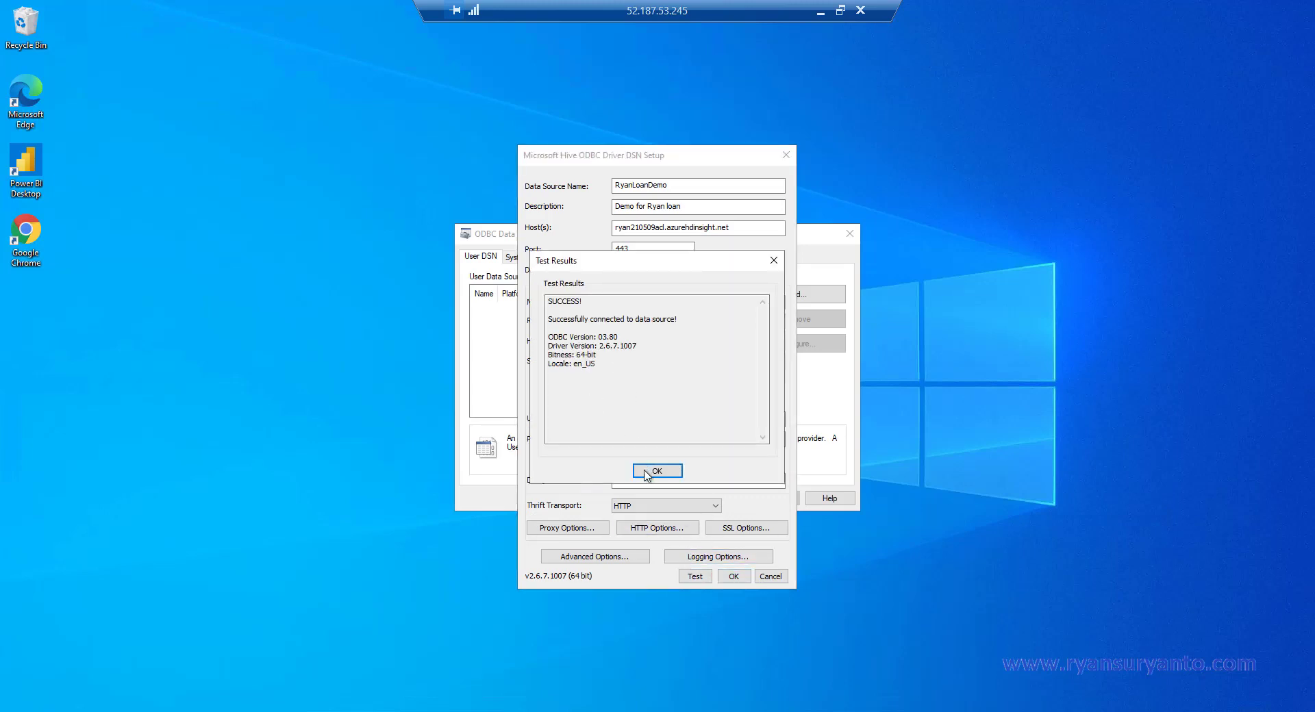
pyautogui.click(646, 473)
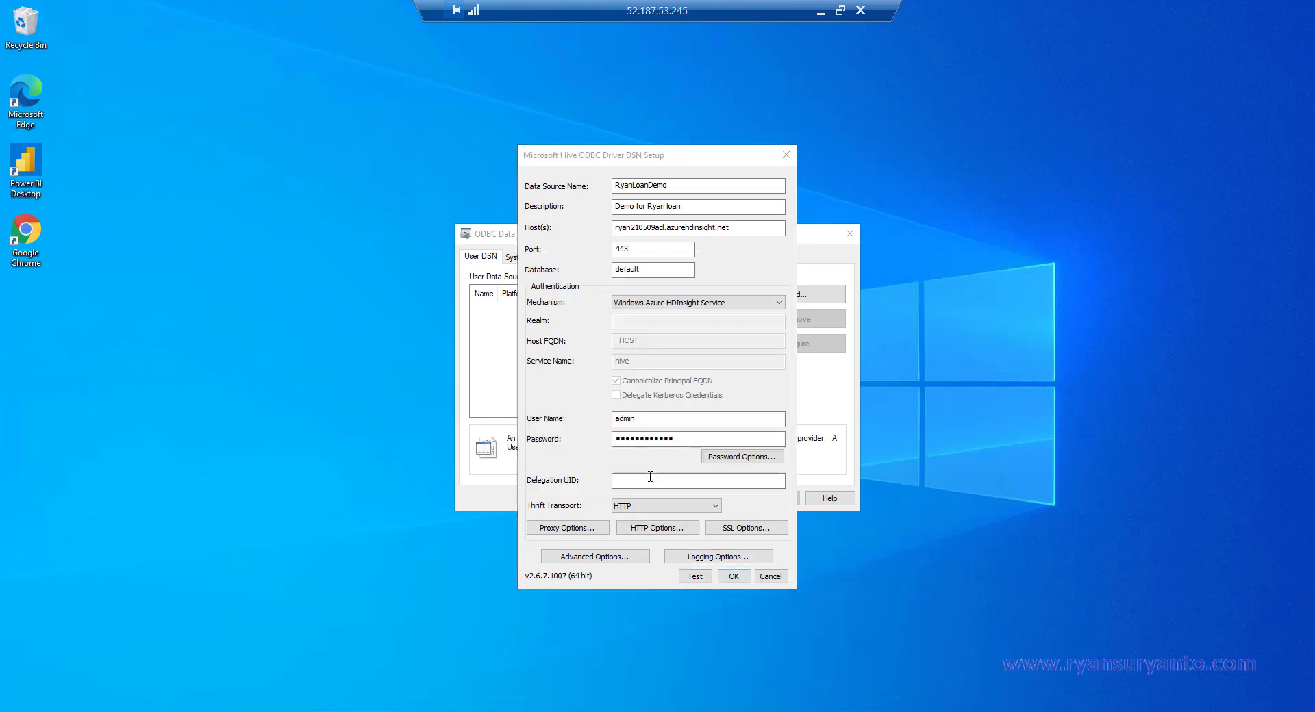
pyautogui.click(695, 577)
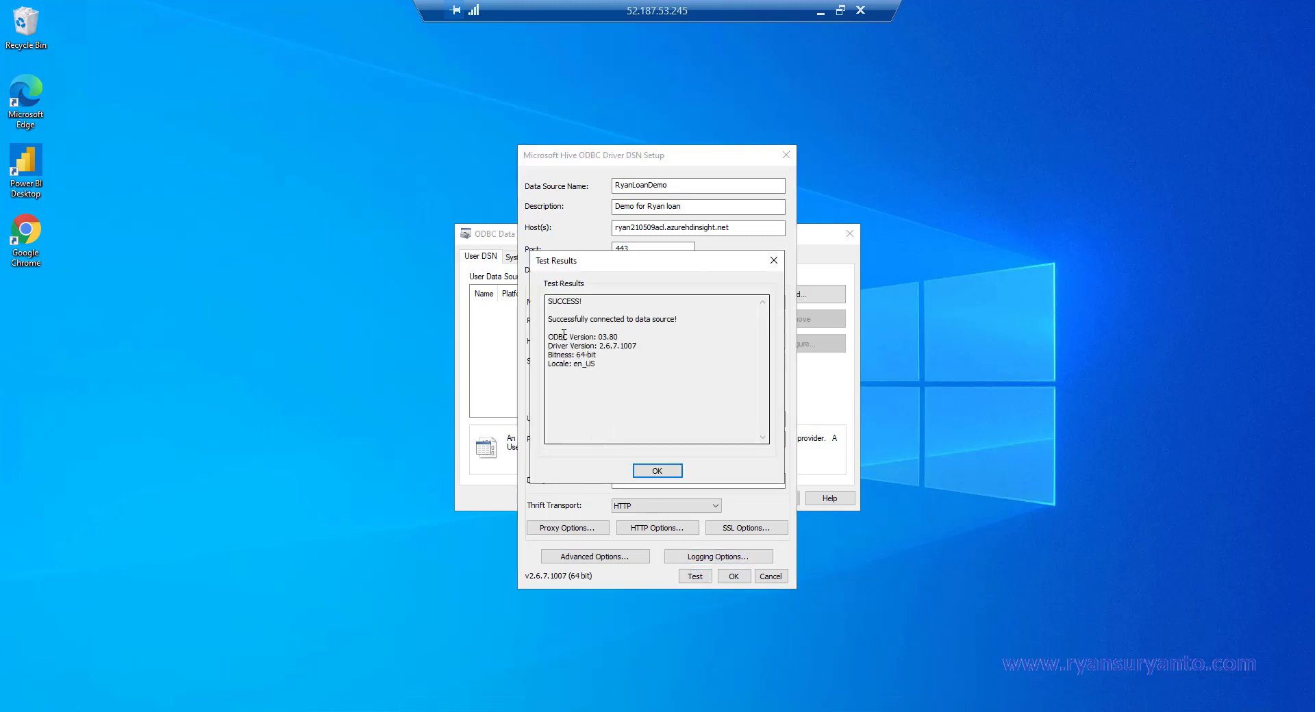
pyautogui.click(659, 476)
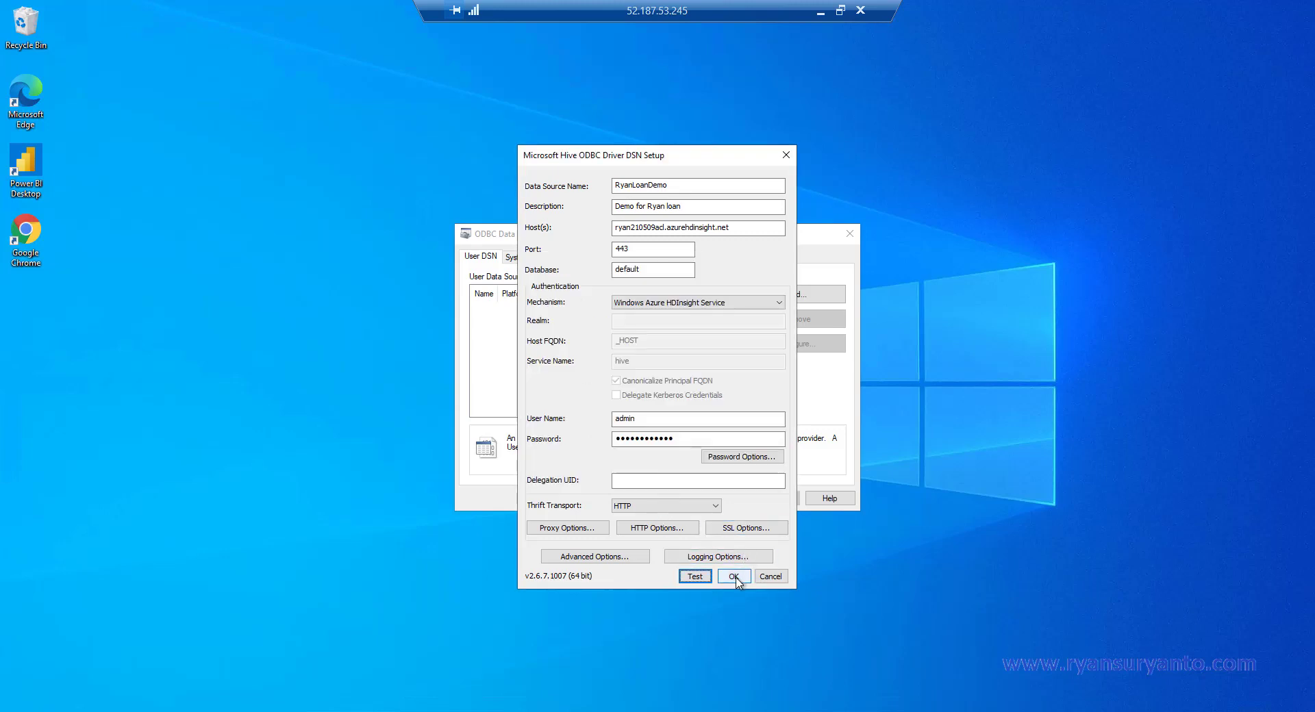
pyautogui.click(733, 576)
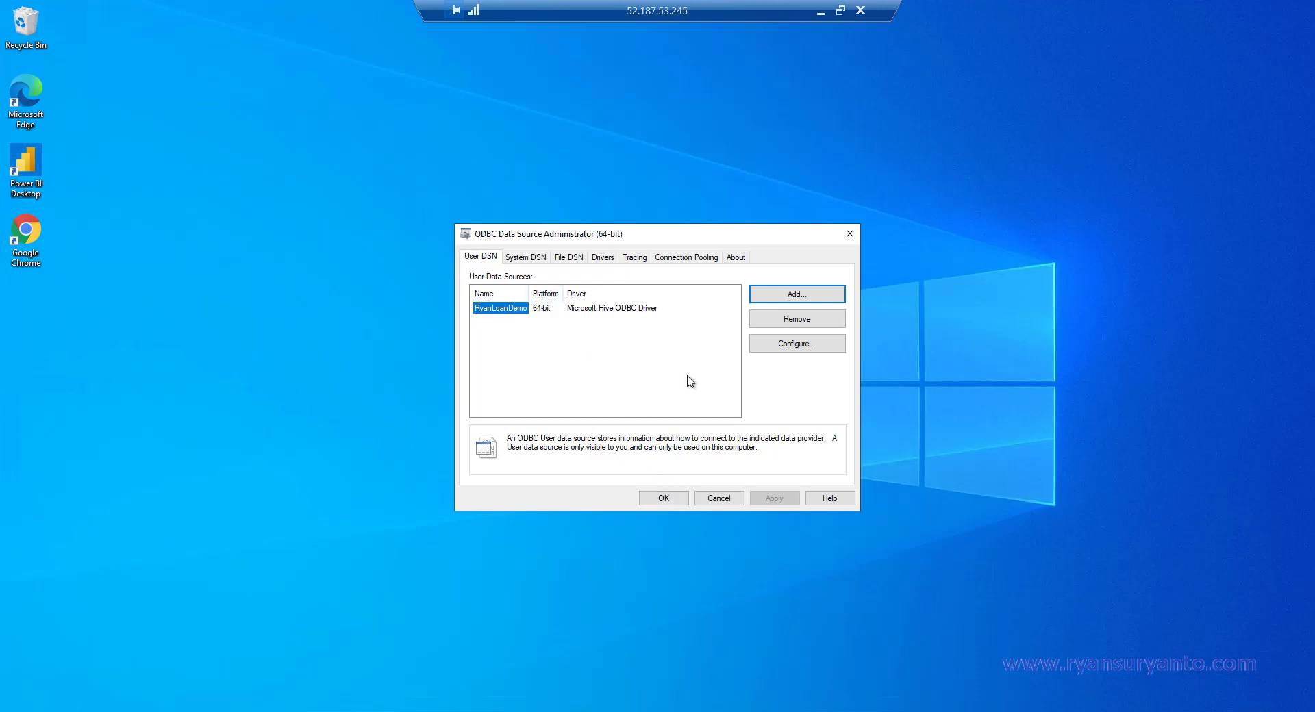
pyautogui.click(665, 499)
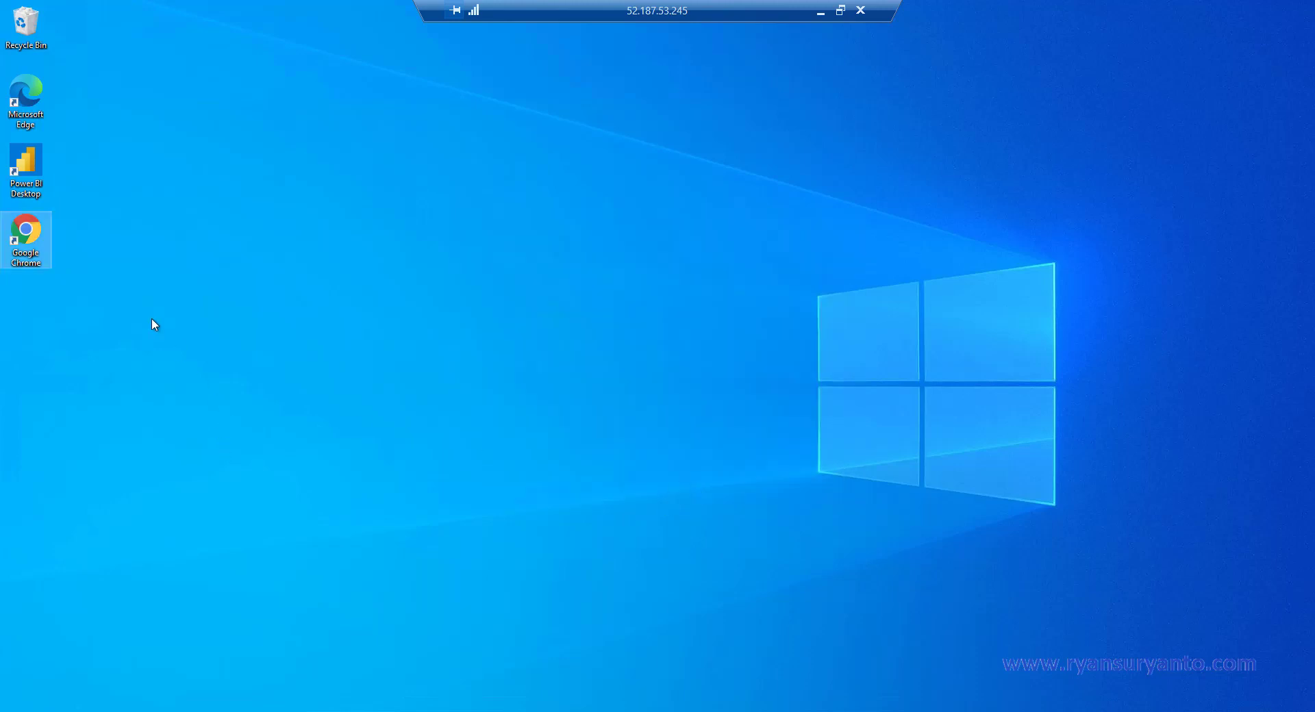
# Open Power BI Desktop and dismiss its start screen.
pyautogui.doubleClick(30, 175)
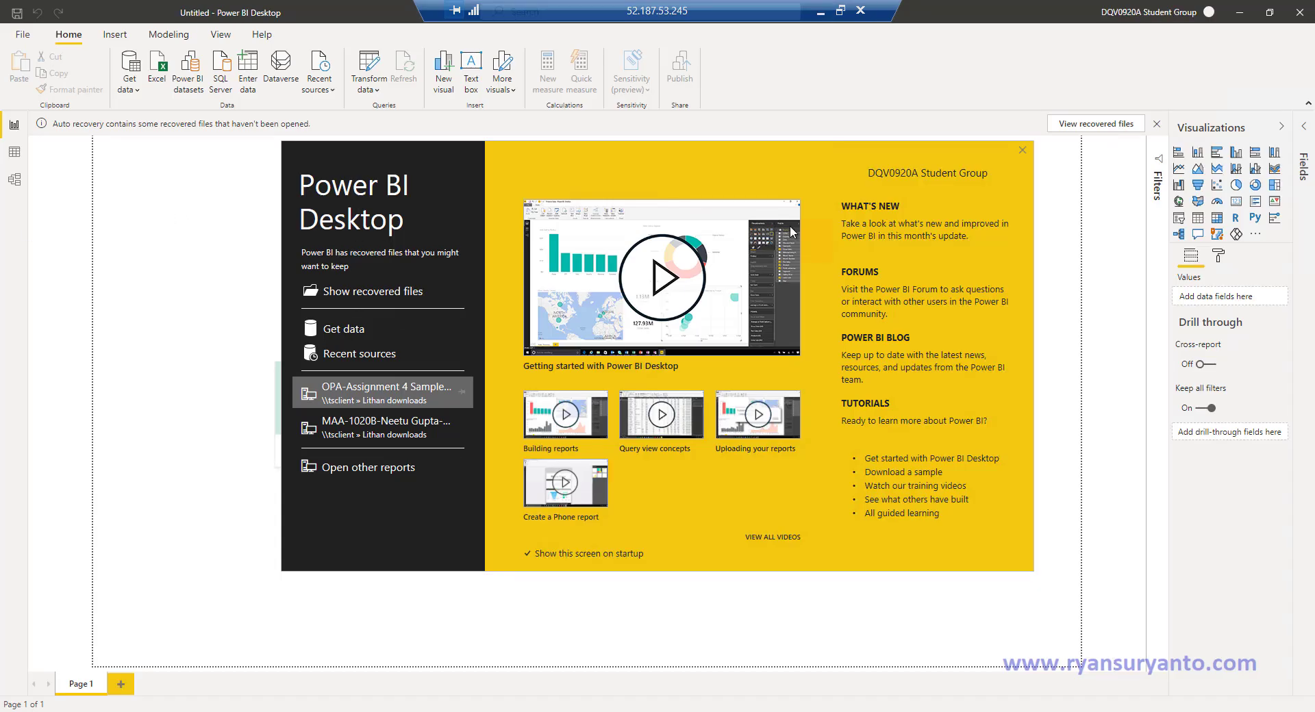
pyautogui.click(1022, 150)
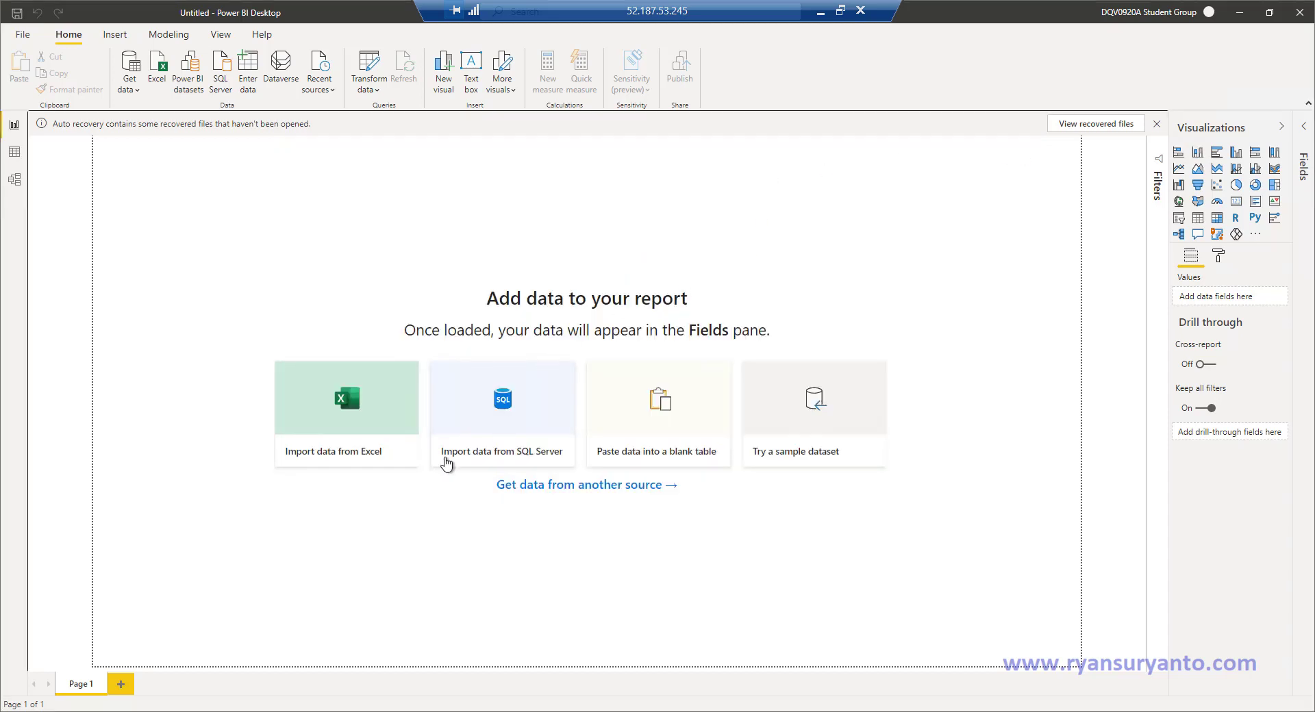
pyautogui.click(638, 492)
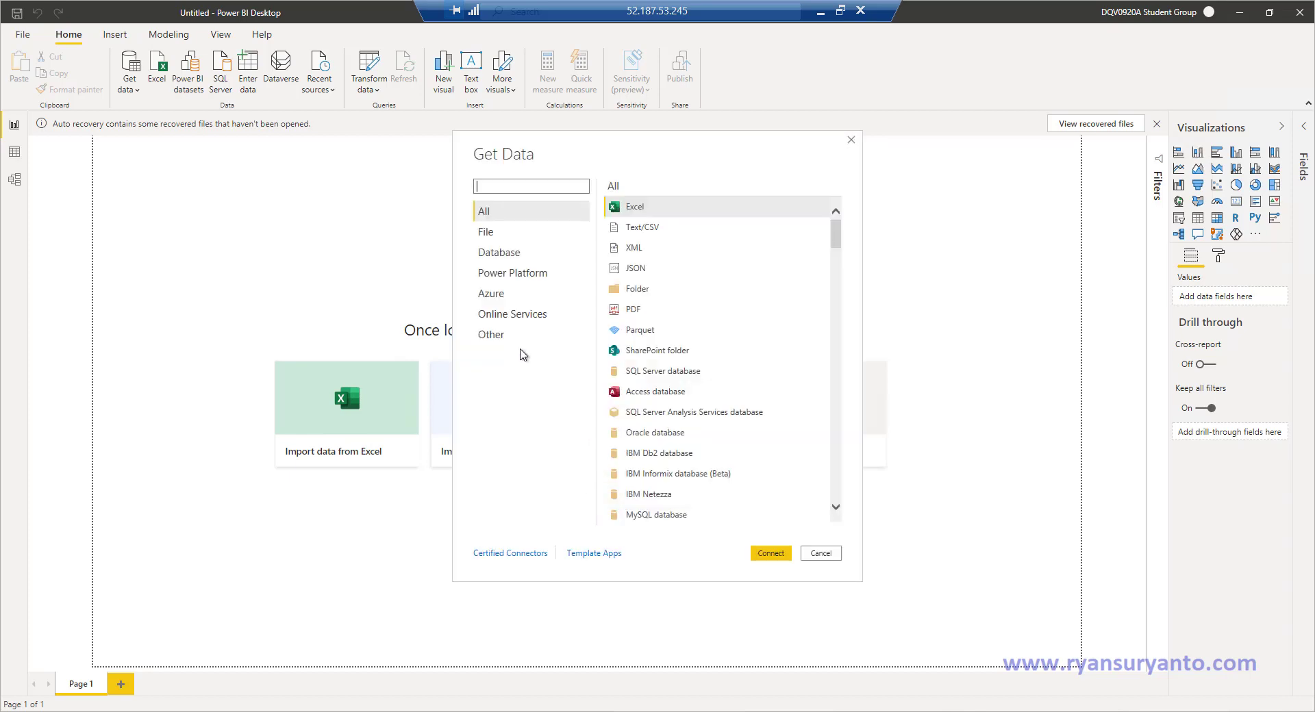
pyautogui.click(499, 340)
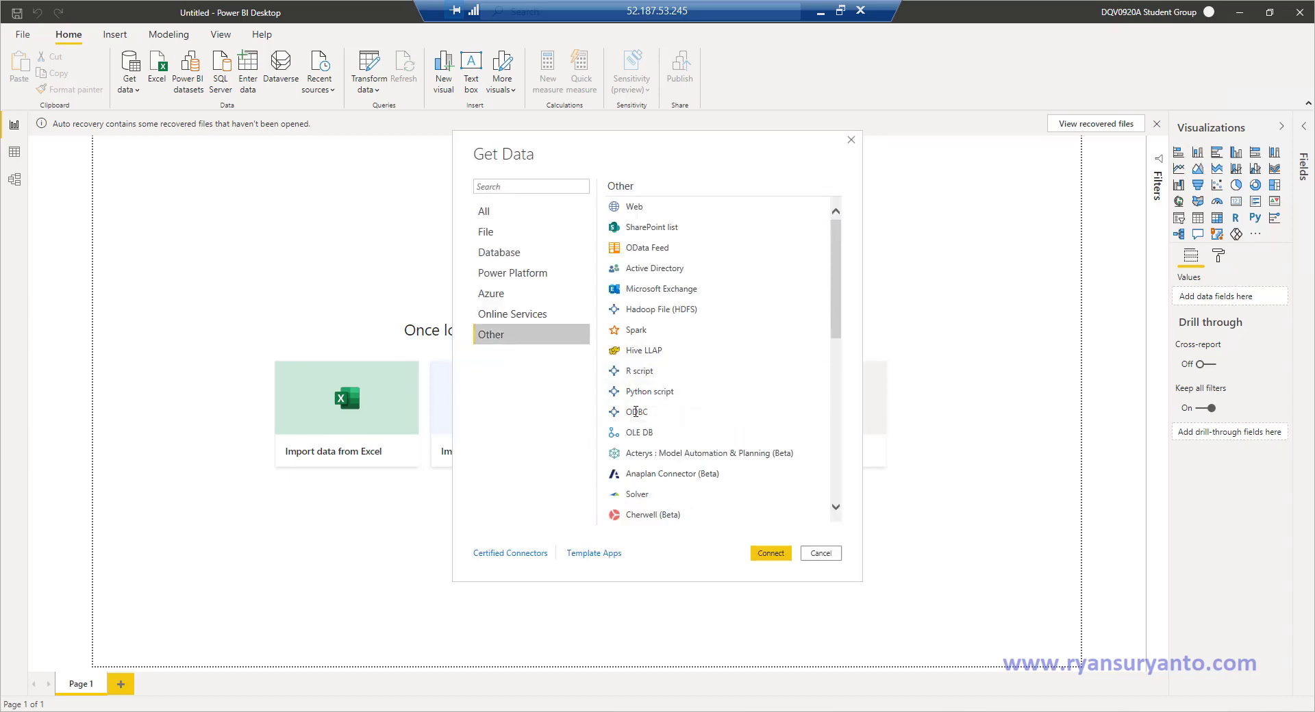
pyautogui.click(772, 553)
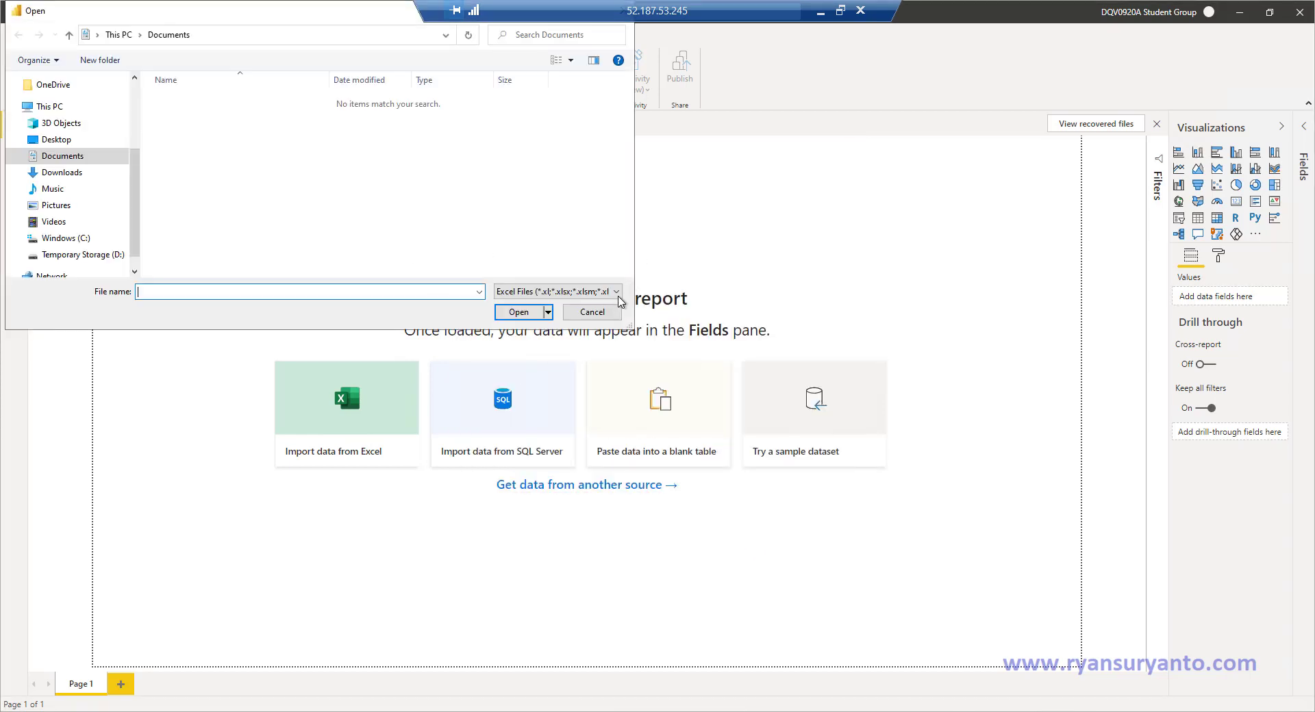
pyautogui.click(590, 313)
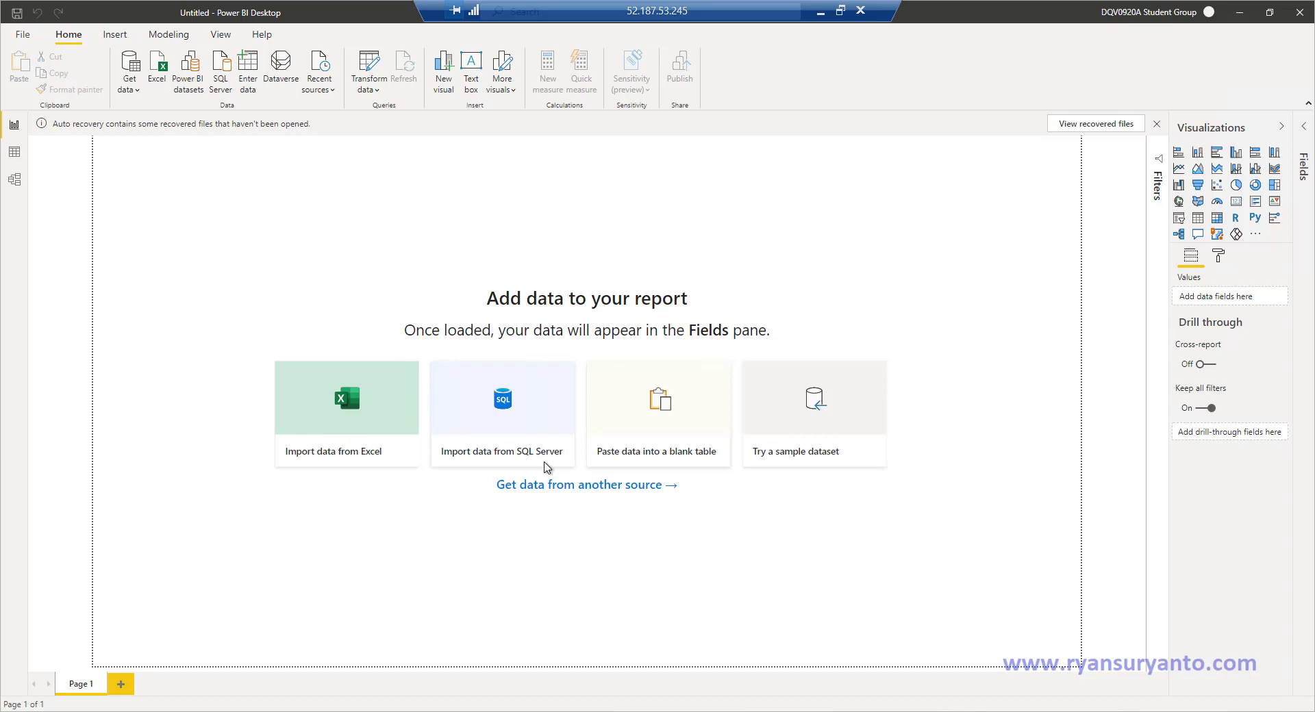
# Get data from another source with the ODBC connector in the Other category, using the RyanLoanDemo data source name.
pyautogui.click(491, 334)
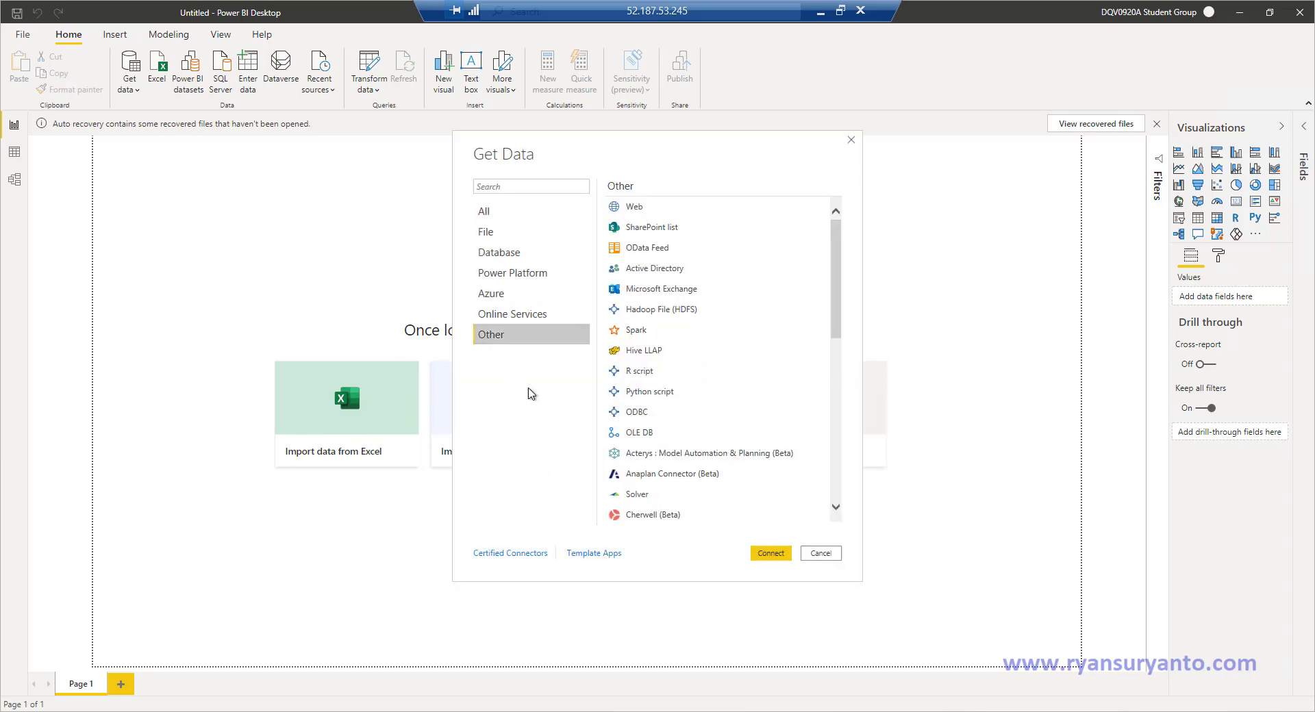
pyautogui.click(630, 415)
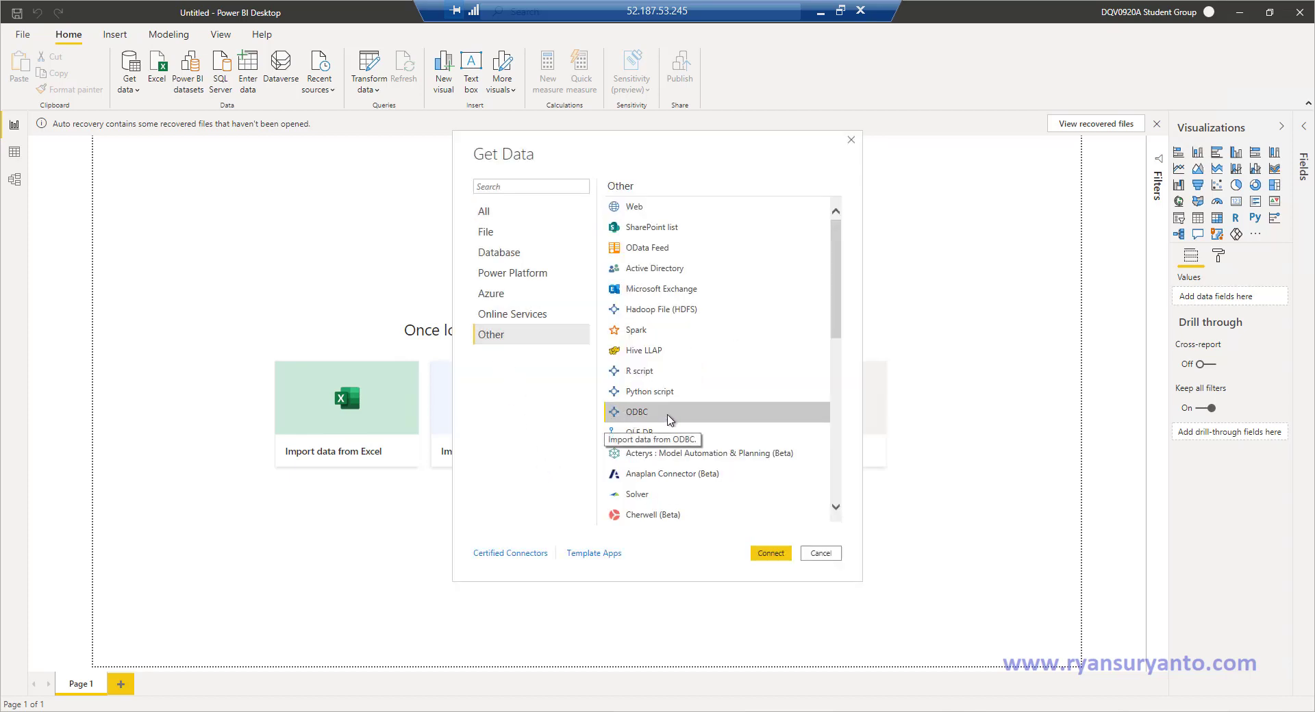
pyautogui.click(770, 555)
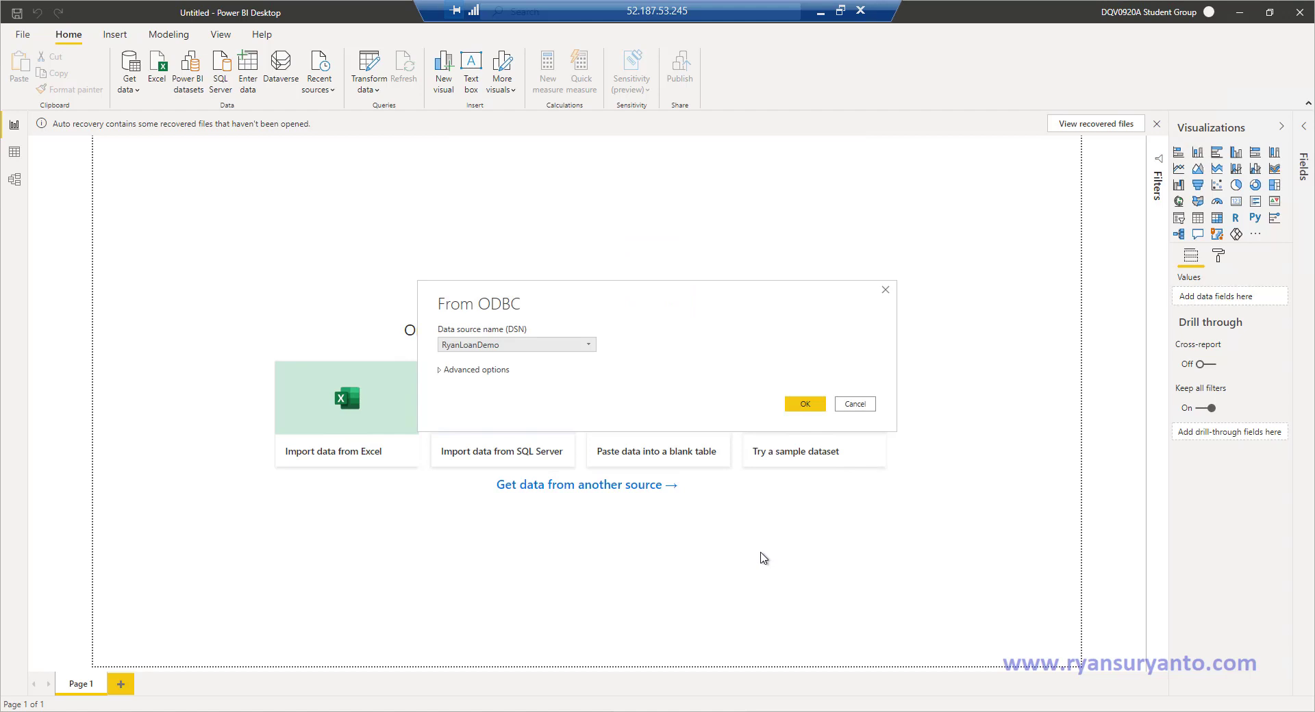
pyautogui.click(498, 348)
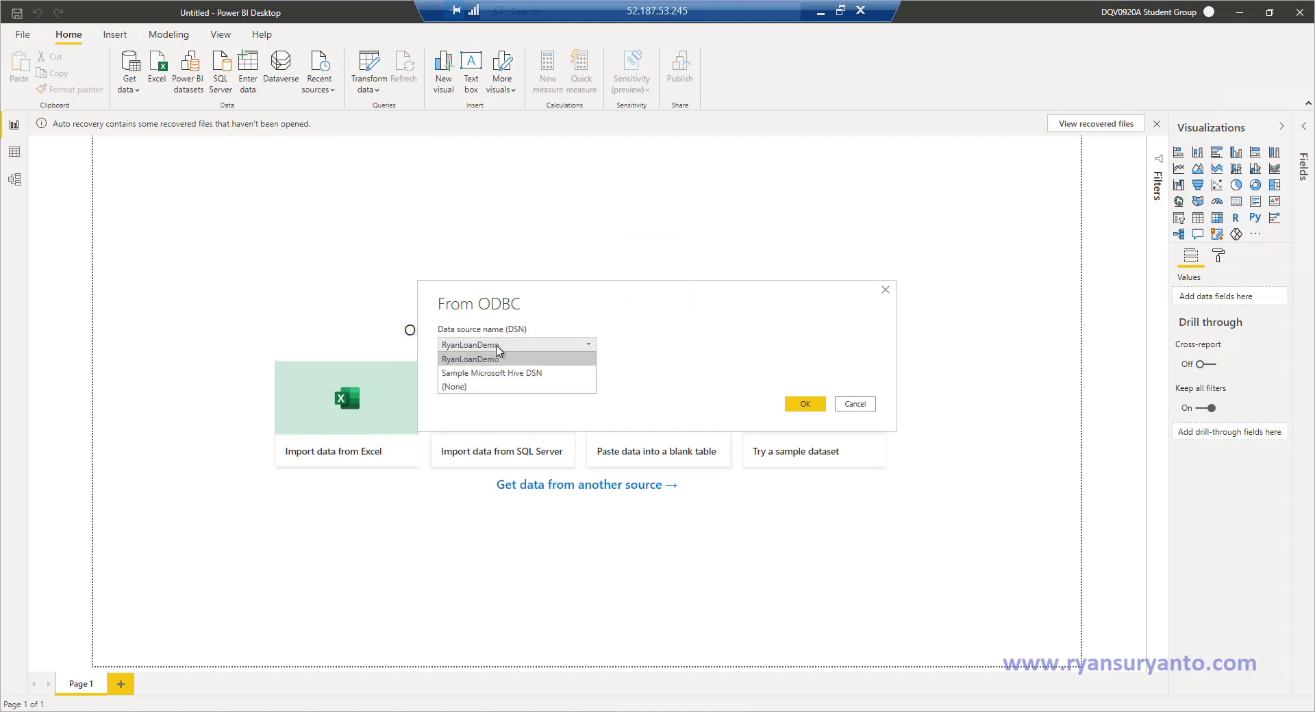
pyautogui.click(498, 360)
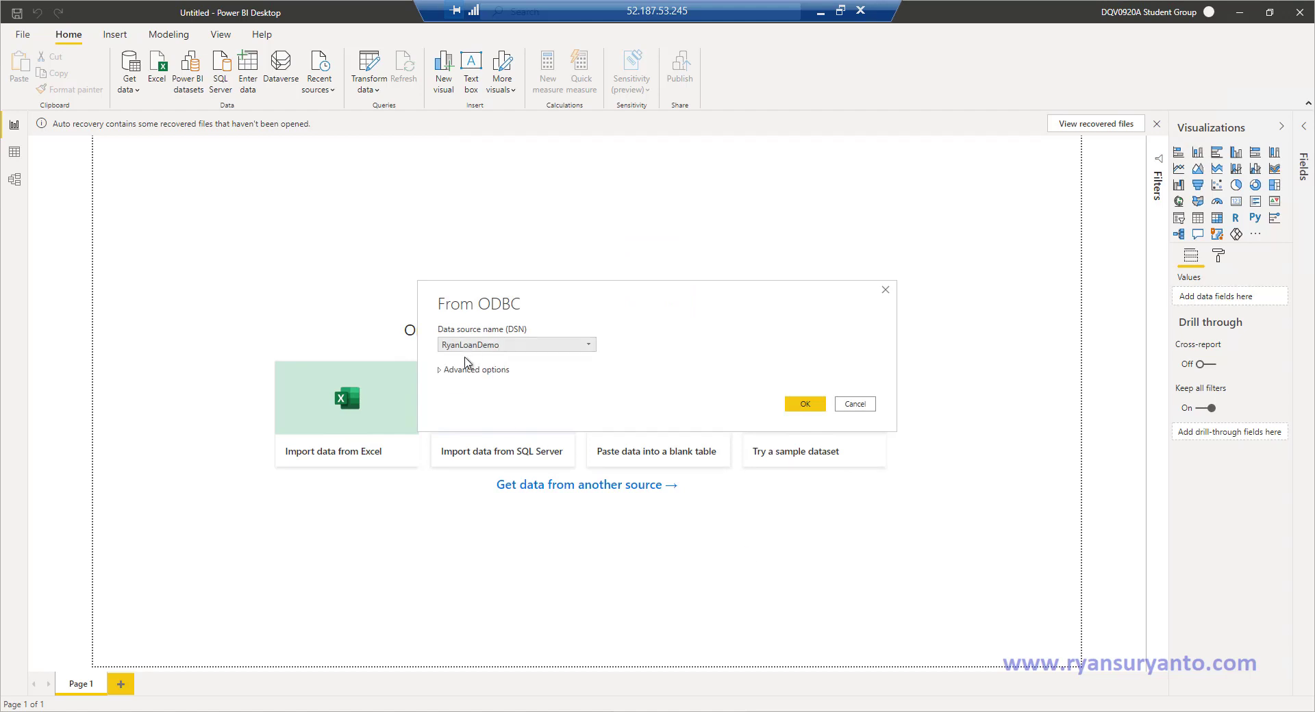
pyautogui.click(793, 407)
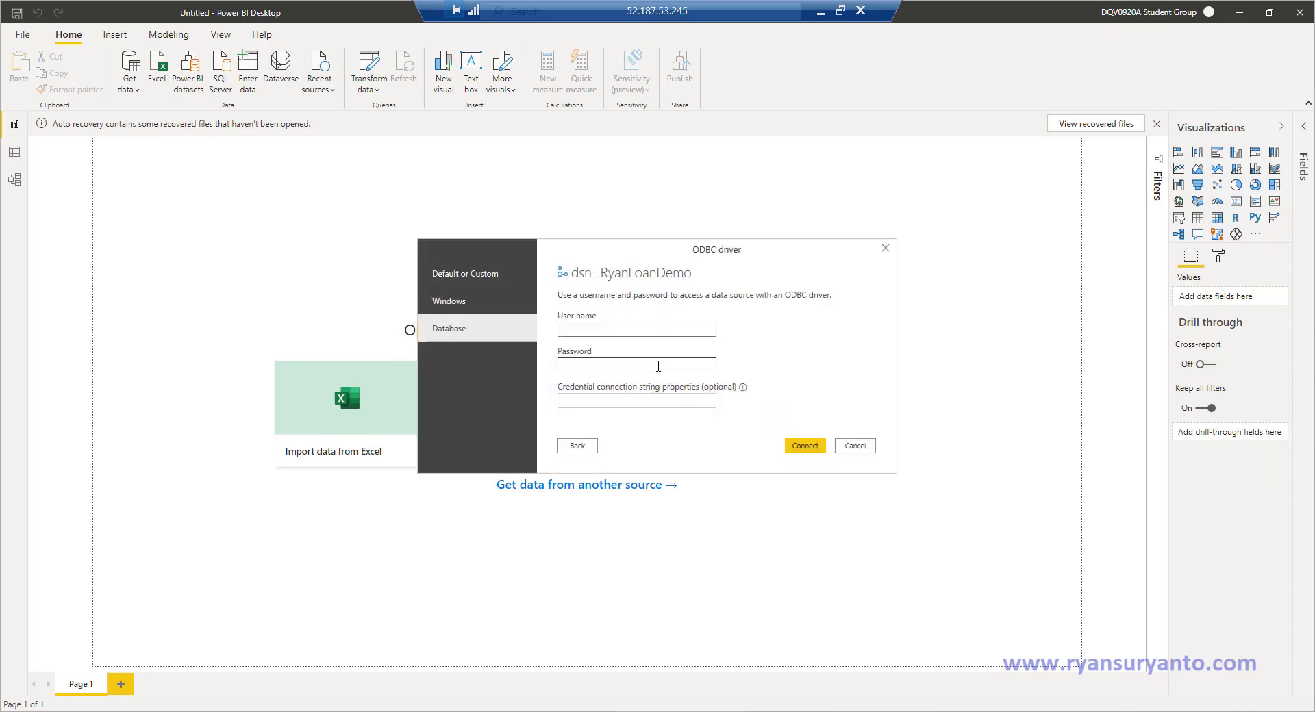
# Enter admin as the database user name and copy the password from the ryan210509acl cluster's Notepad notes.
pyautogui.write('admin')
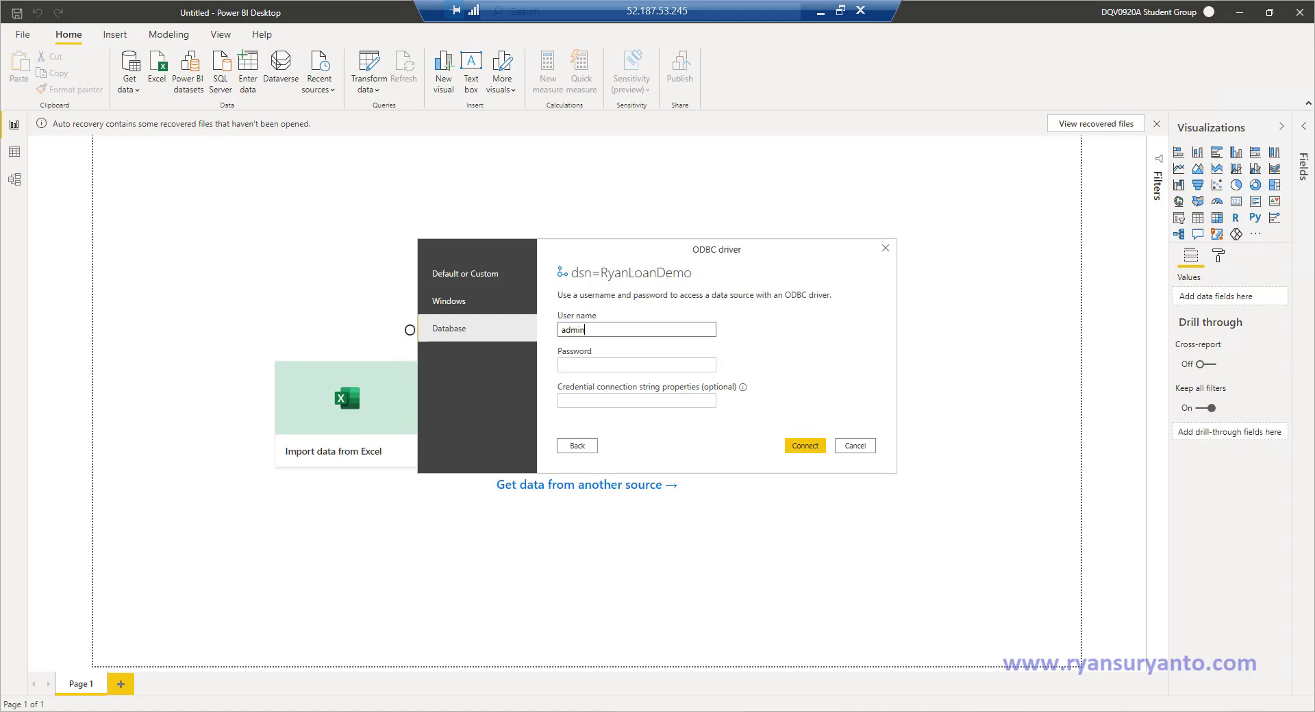
pyautogui.hotkey('alt', 'Tab')
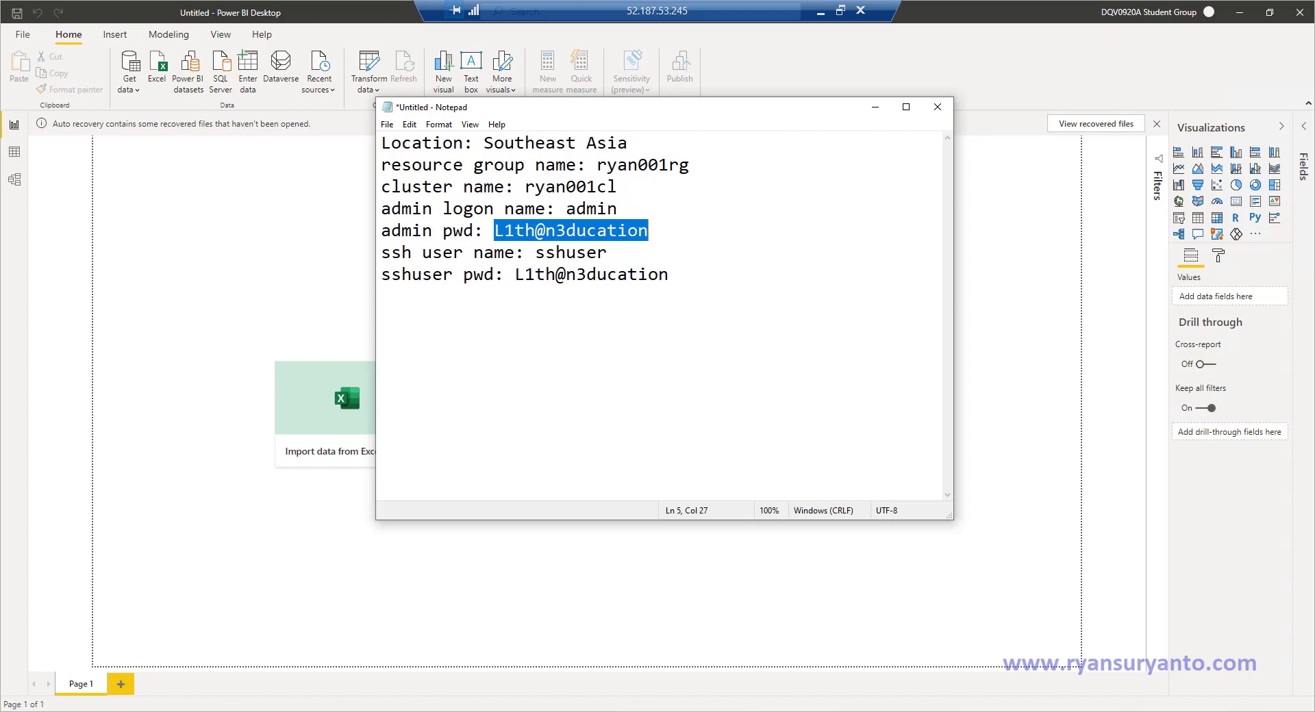
pyautogui.hotkey('alt', 'Tab')
pyautogui.hotkey('alt', 'Tab')
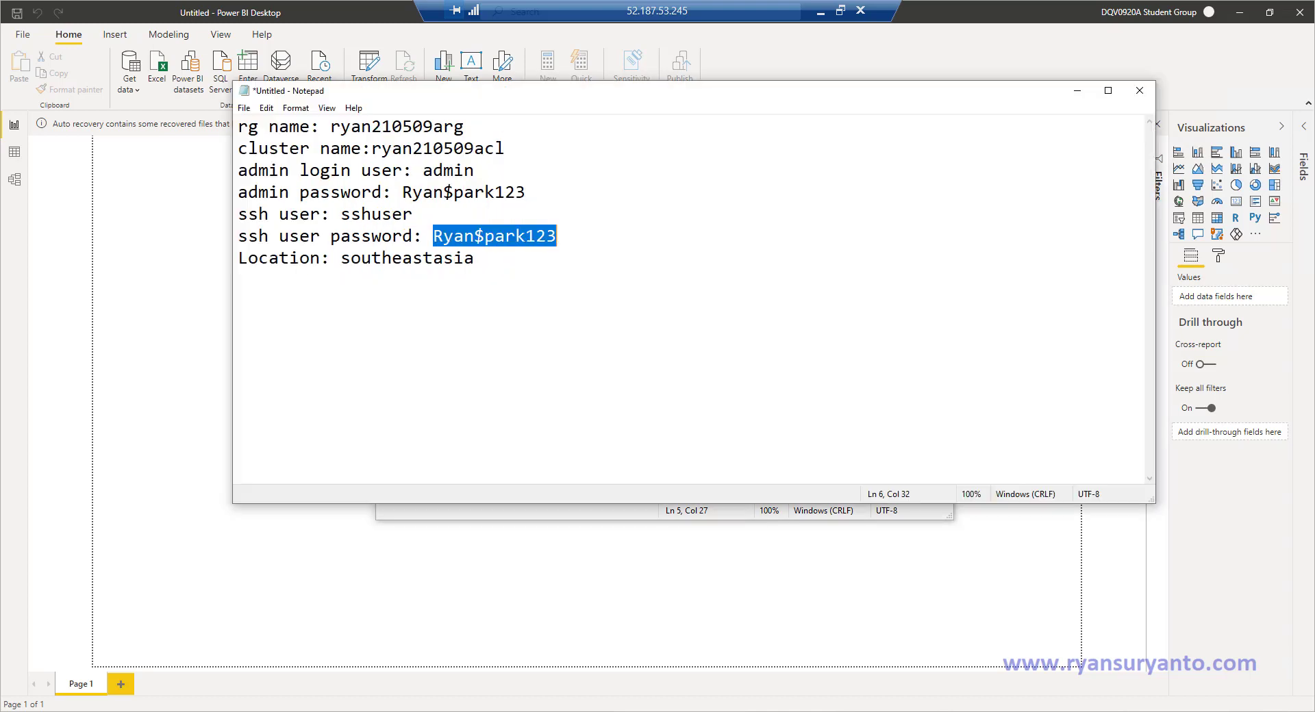
pyautogui.rightClick(457, 232)
pyautogui.click(505, 276)
# Minimize the current cluster notes and close the other Notepad document for ryan001cl without saving it.
pyautogui.click(1070, 93)
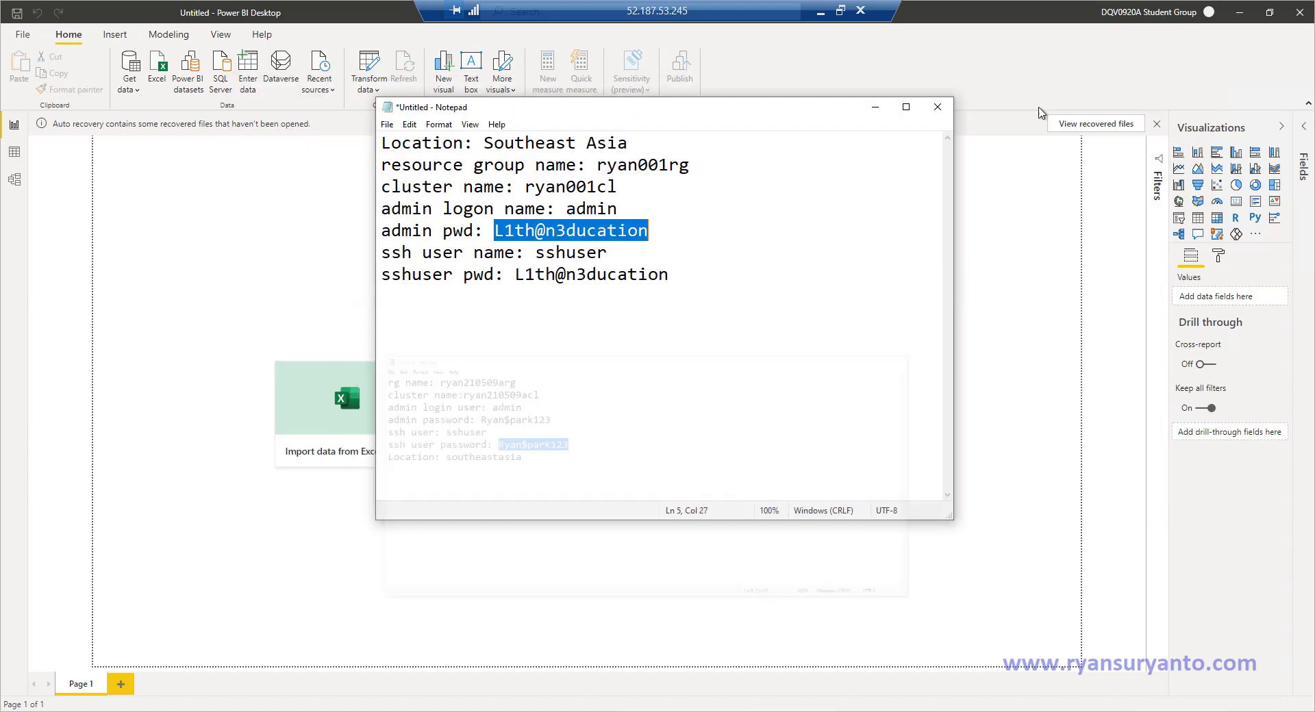
pyautogui.click(938, 106)
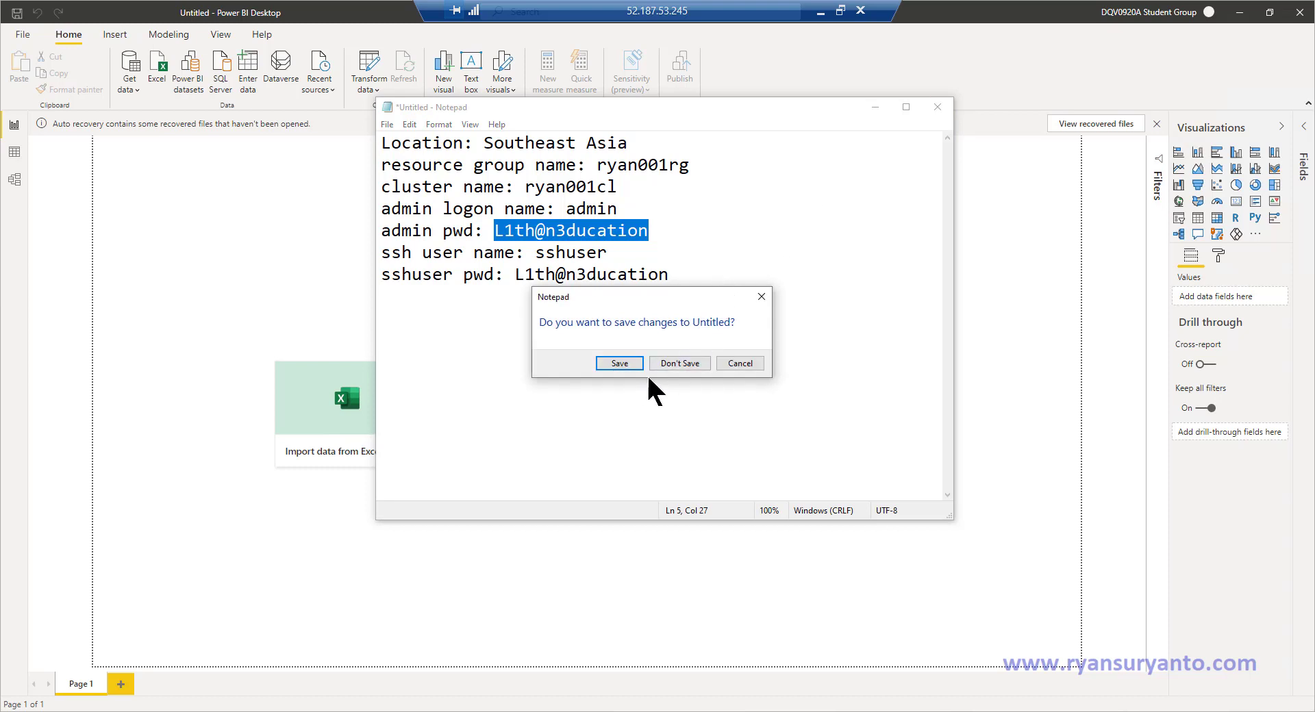
pyautogui.click(670, 362)
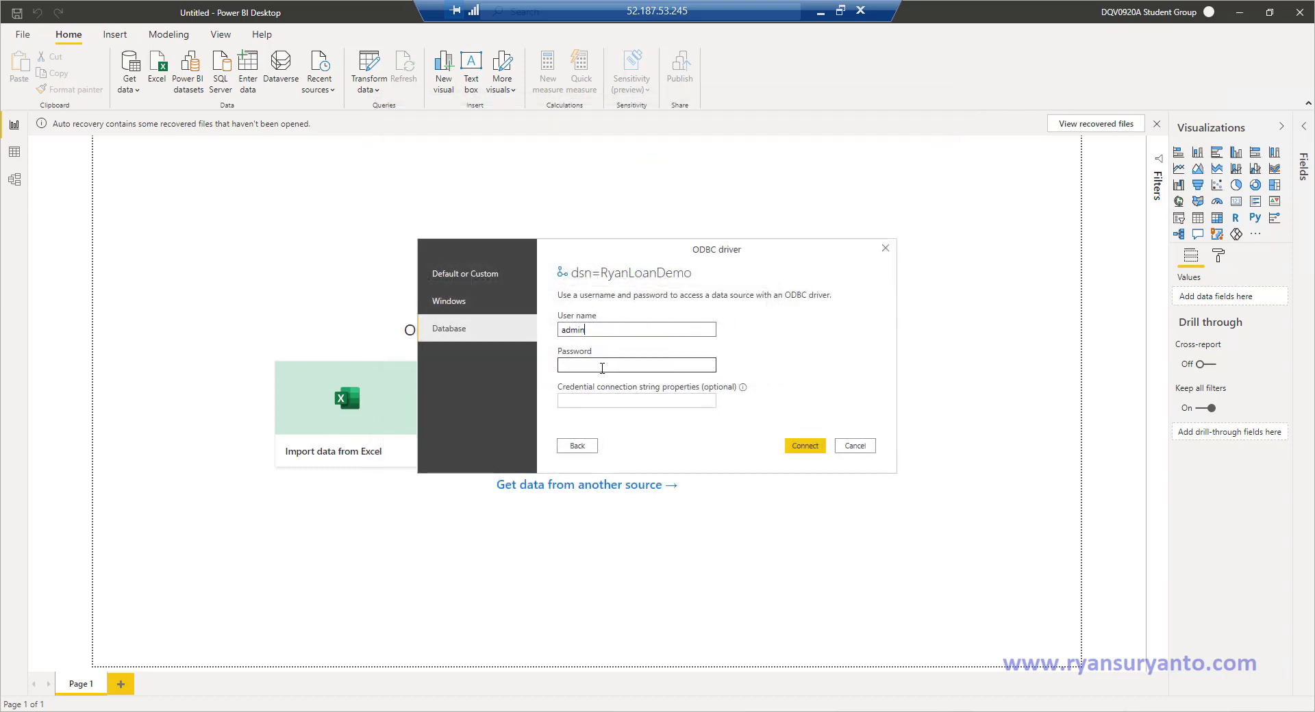
# Fill in the account password for the ODBC data source and connect.
pyautogui.click(603, 366)
pyautogui.hotkey('ctrl', 'v')
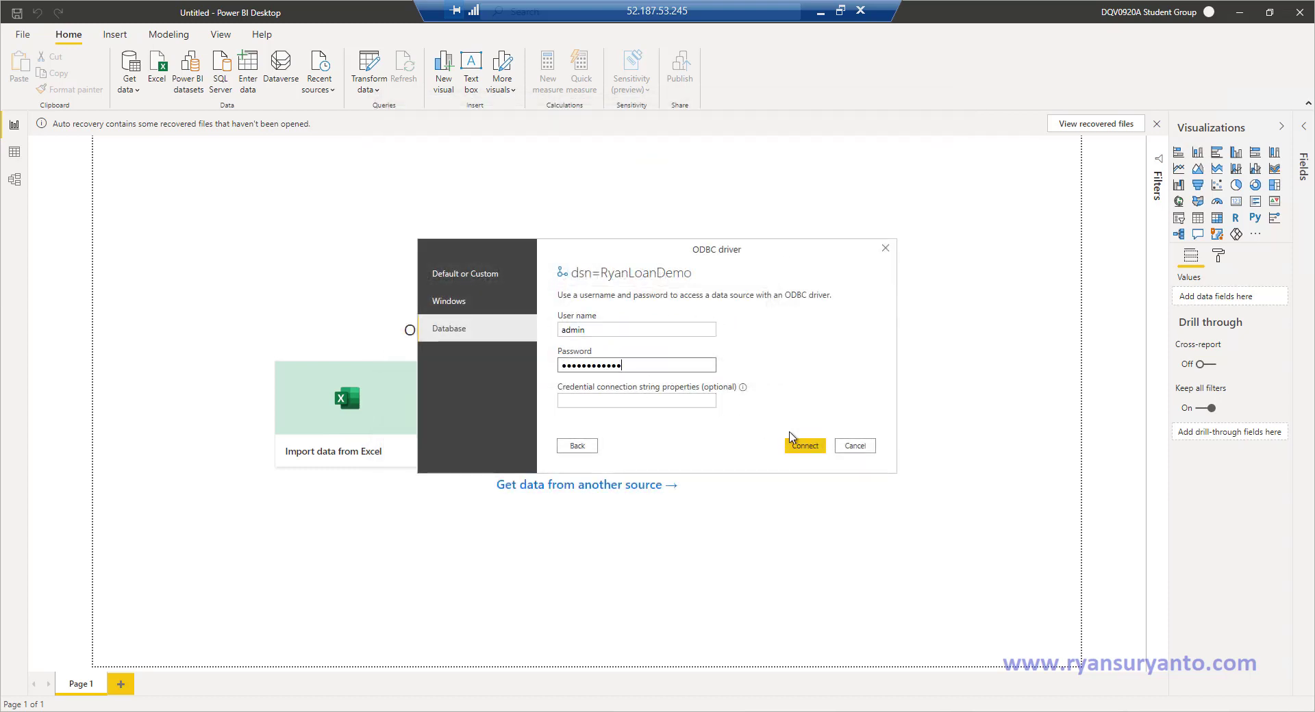
pyautogui.click(805, 445)
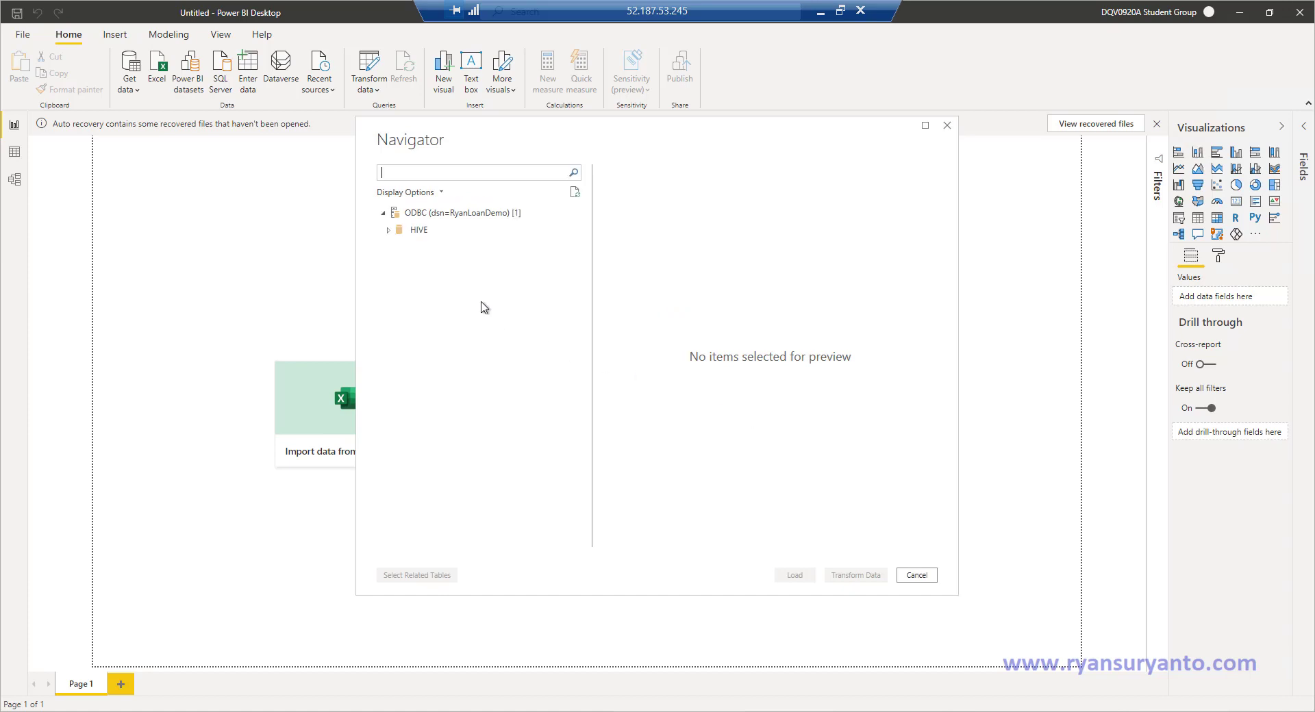
# Load the merged, merged_prod, operational_metrics, scoresdata and scoresdata_prod tables from the HIVE default database.
pyautogui.click(388, 233)
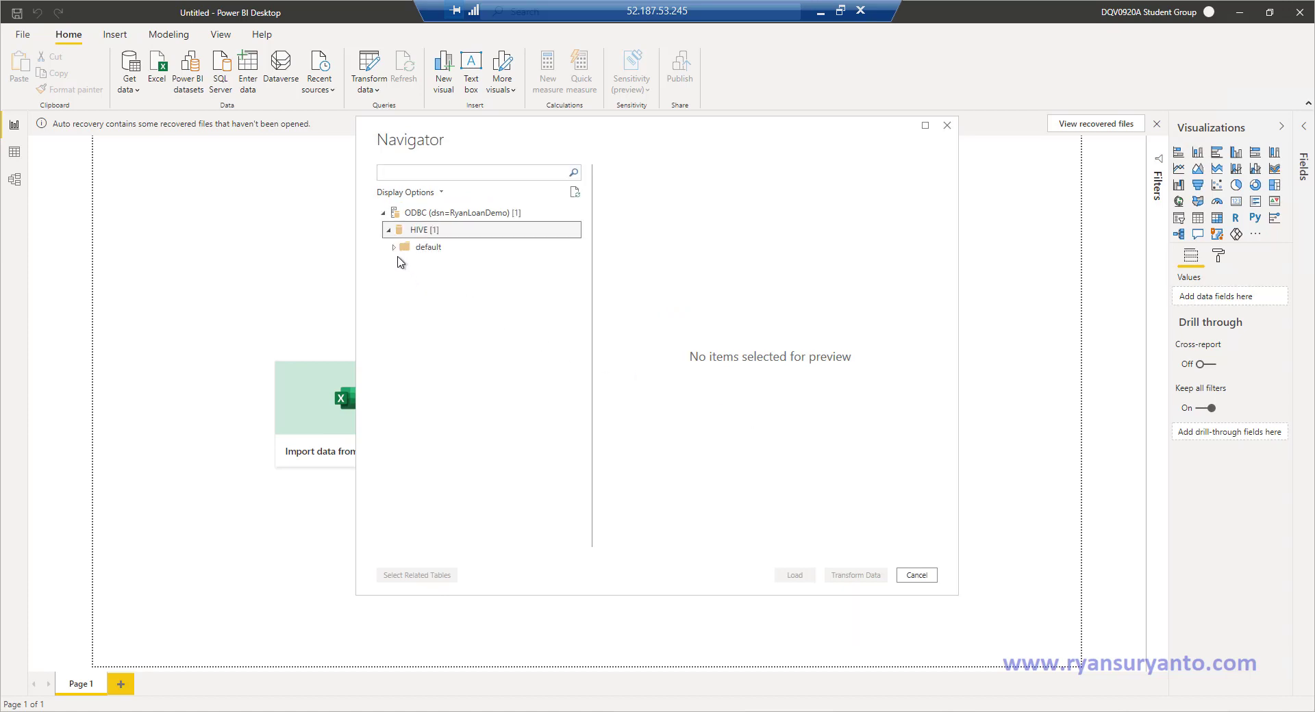
pyautogui.click(394, 251)
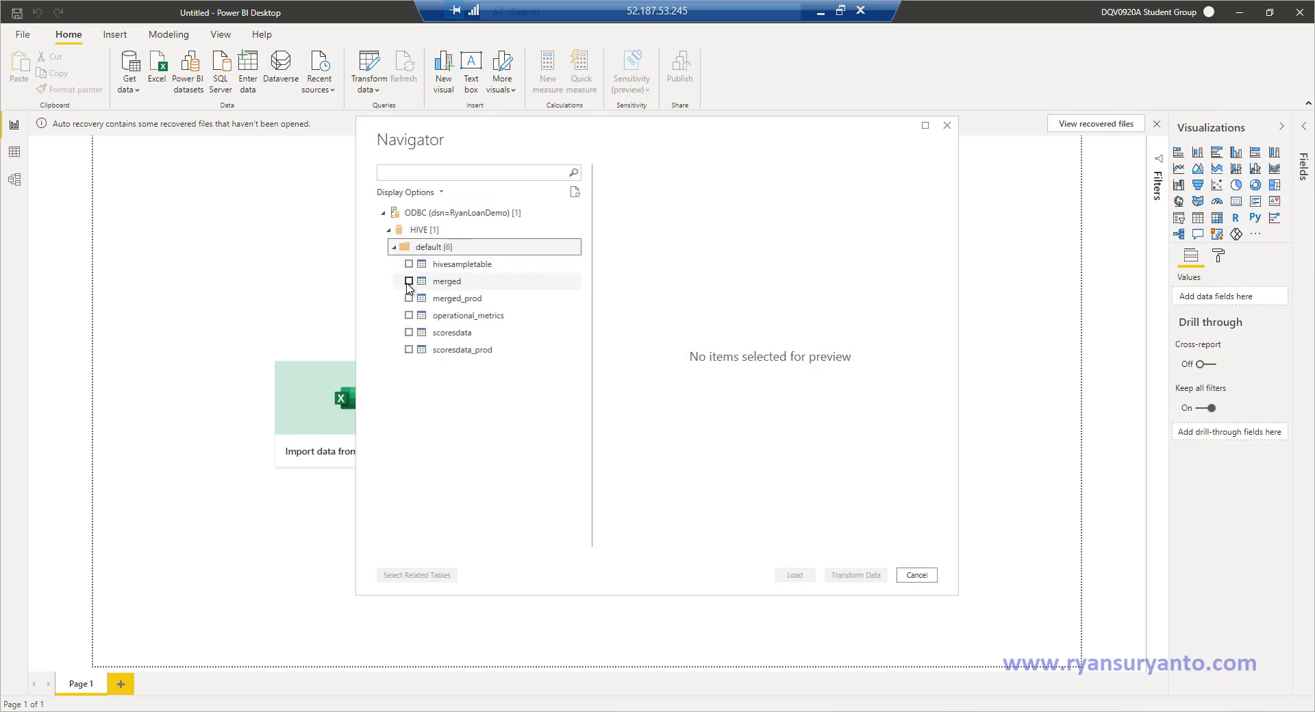
pyautogui.click(409, 281)
pyautogui.click(409, 299)
pyautogui.click(408, 315)
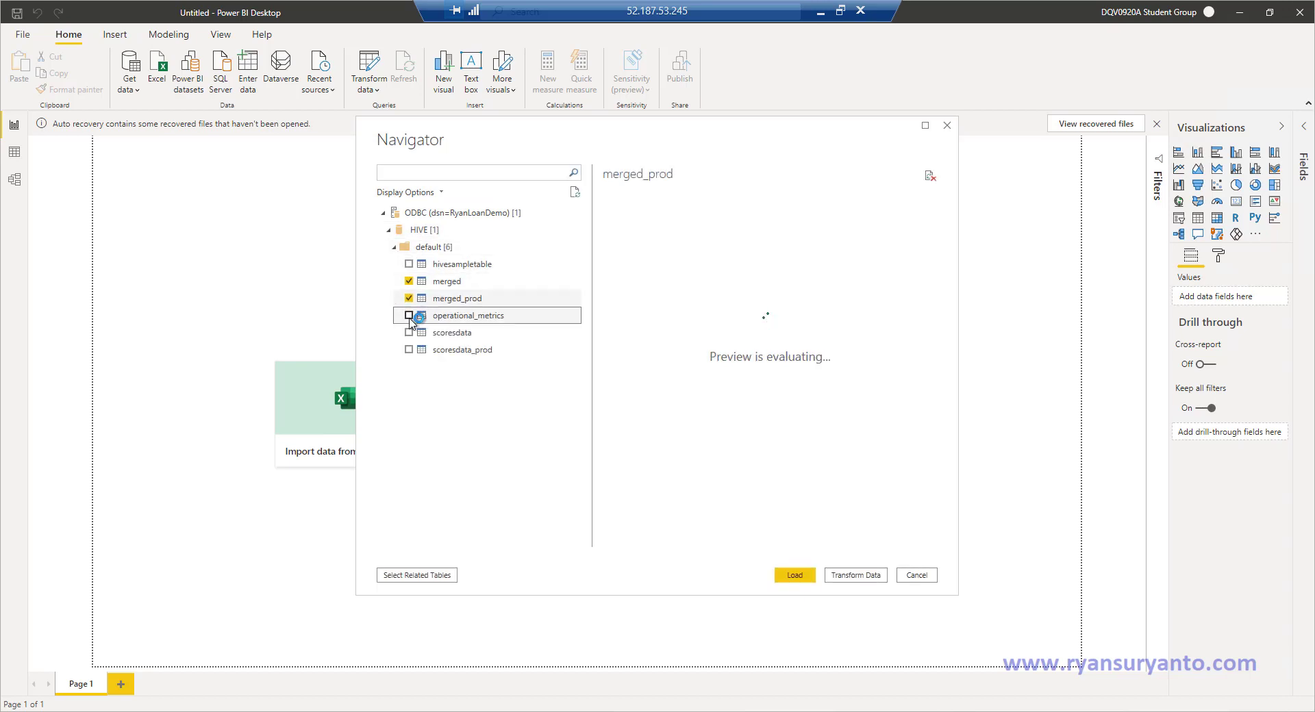
pyautogui.click(408, 333)
pyautogui.click(409, 350)
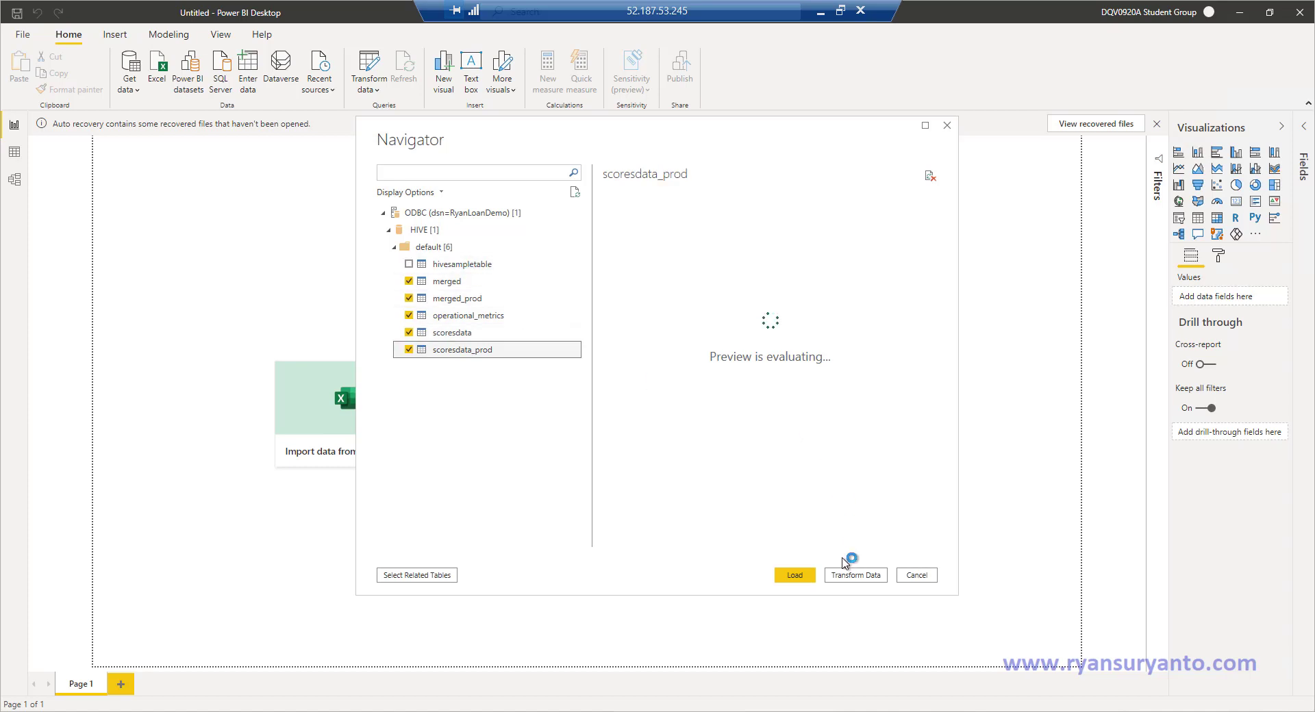
pyautogui.click(796, 572)
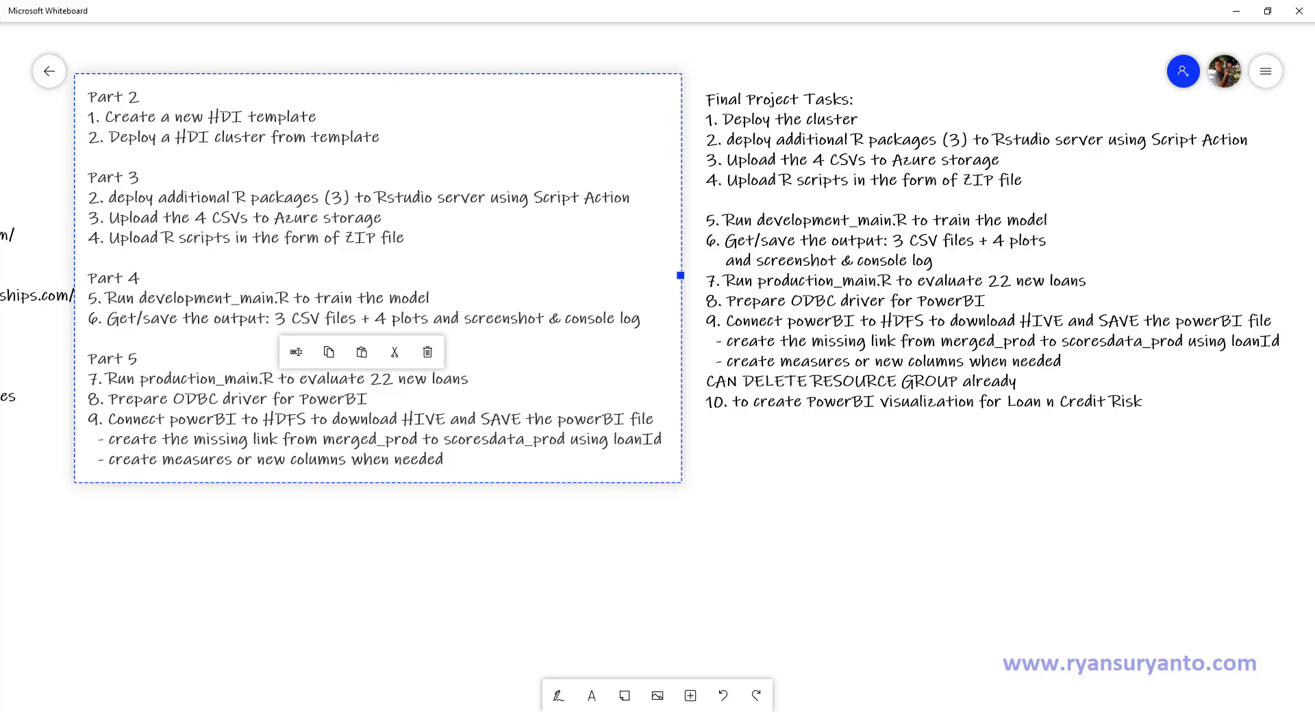
# Review the Part 5 tasks on ODBC, the missing table link and new measures in Microsoft Whiteboard, and minimize it.
pyautogui.moveTo(110, 400); pyautogui.dragTo(368, 400)
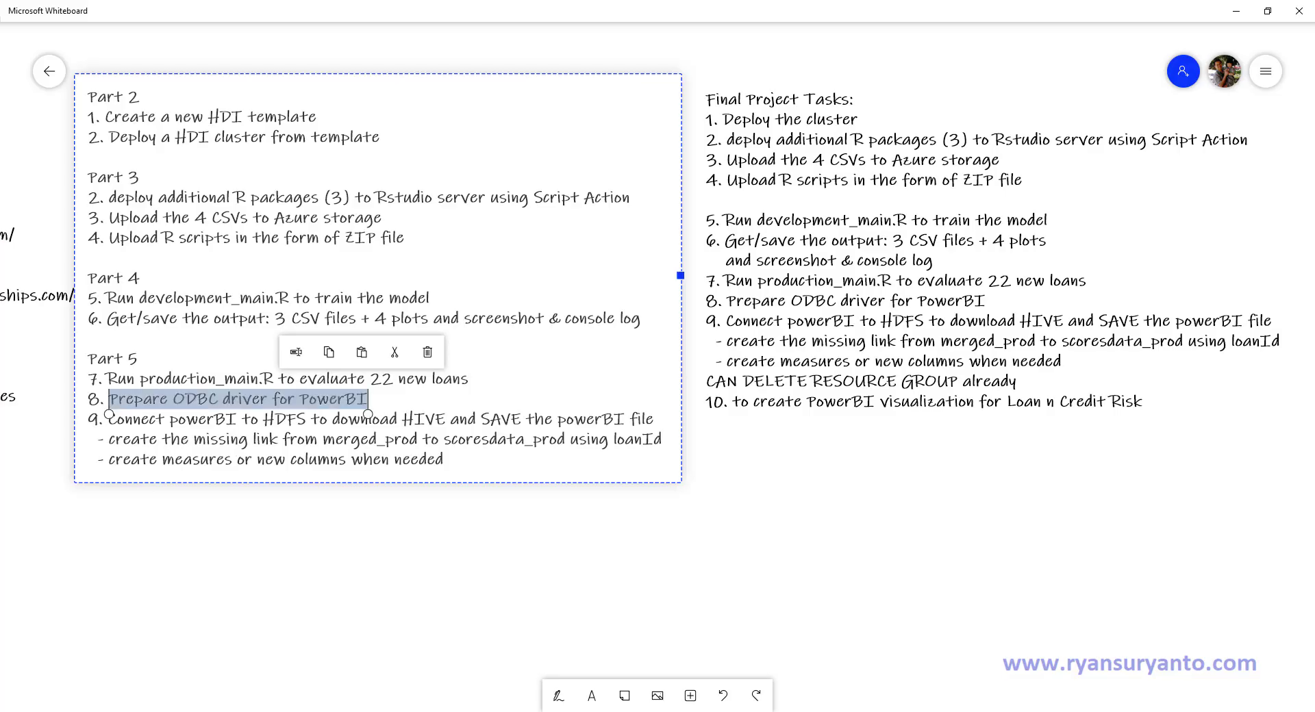
pyautogui.click(314, 421)
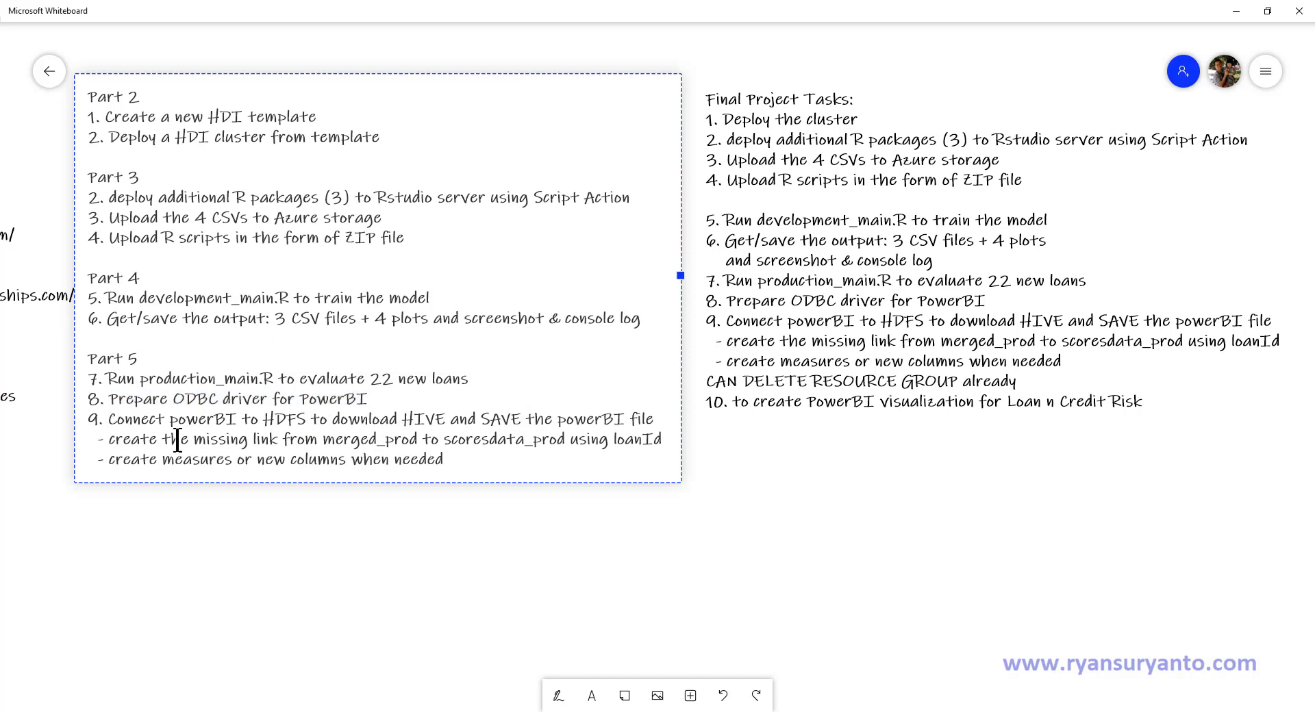
pyautogui.moveTo(130, 440); pyautogui.dragTo(525, 441)
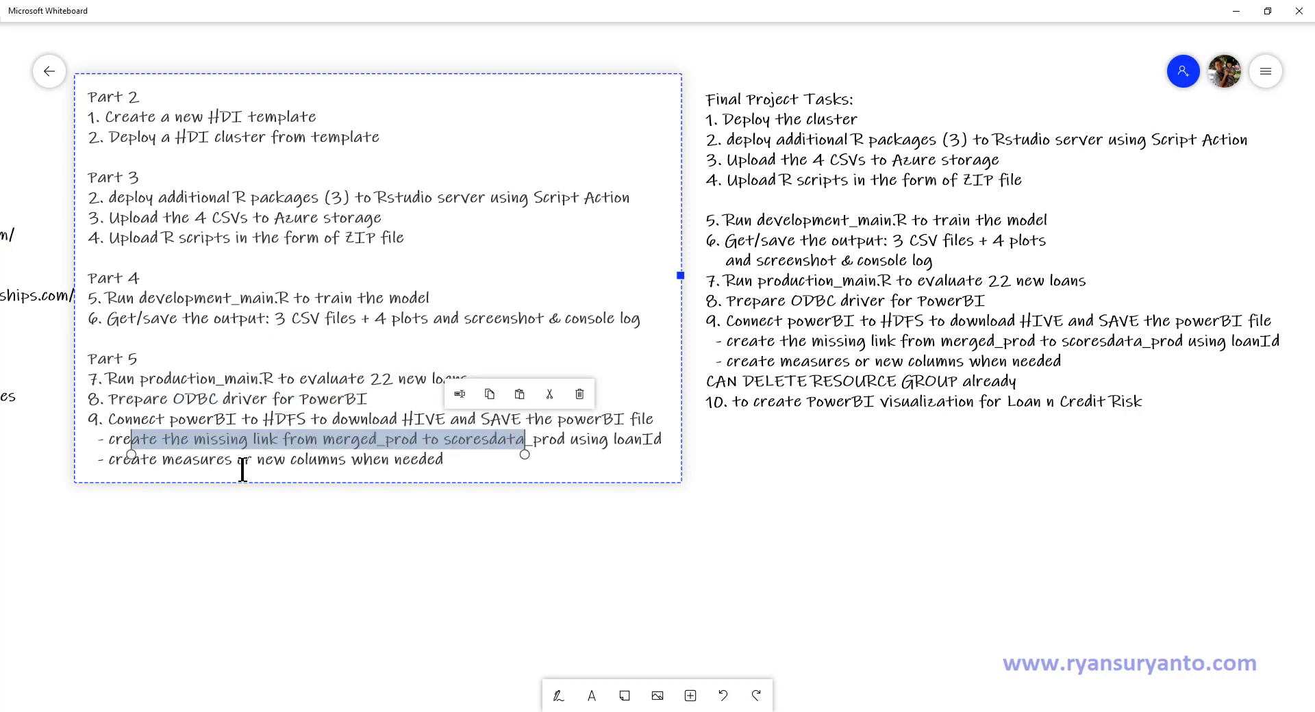
pyautogui.click(167, 460)
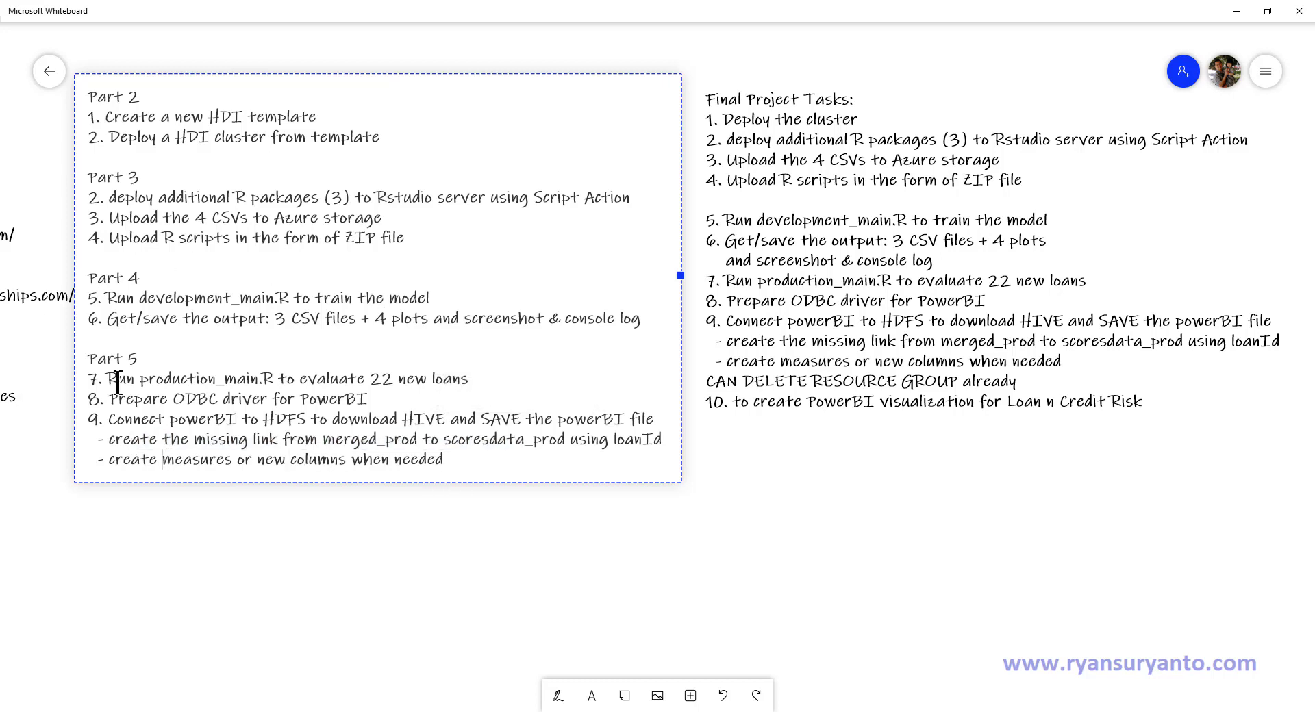
pyautogui.moveTo(106, 458); pyautogui.dragTo(447, 452)
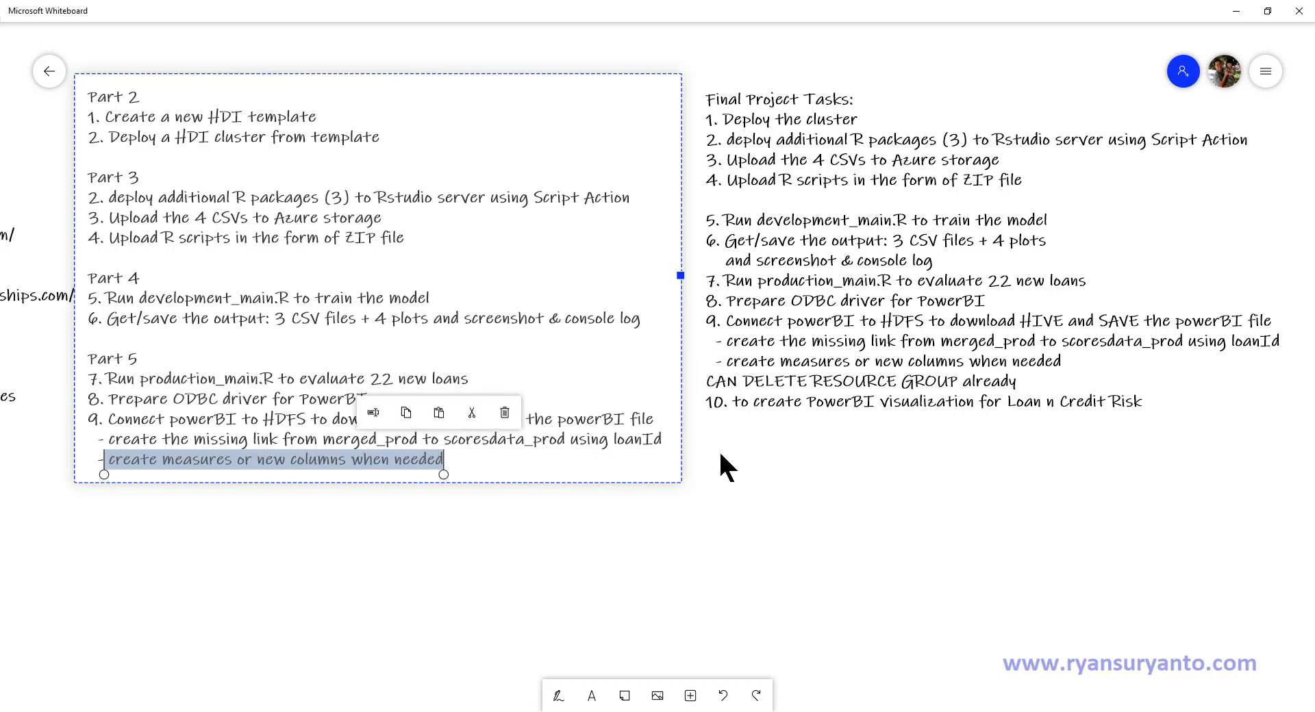
pyautogui.click(1230, 10)
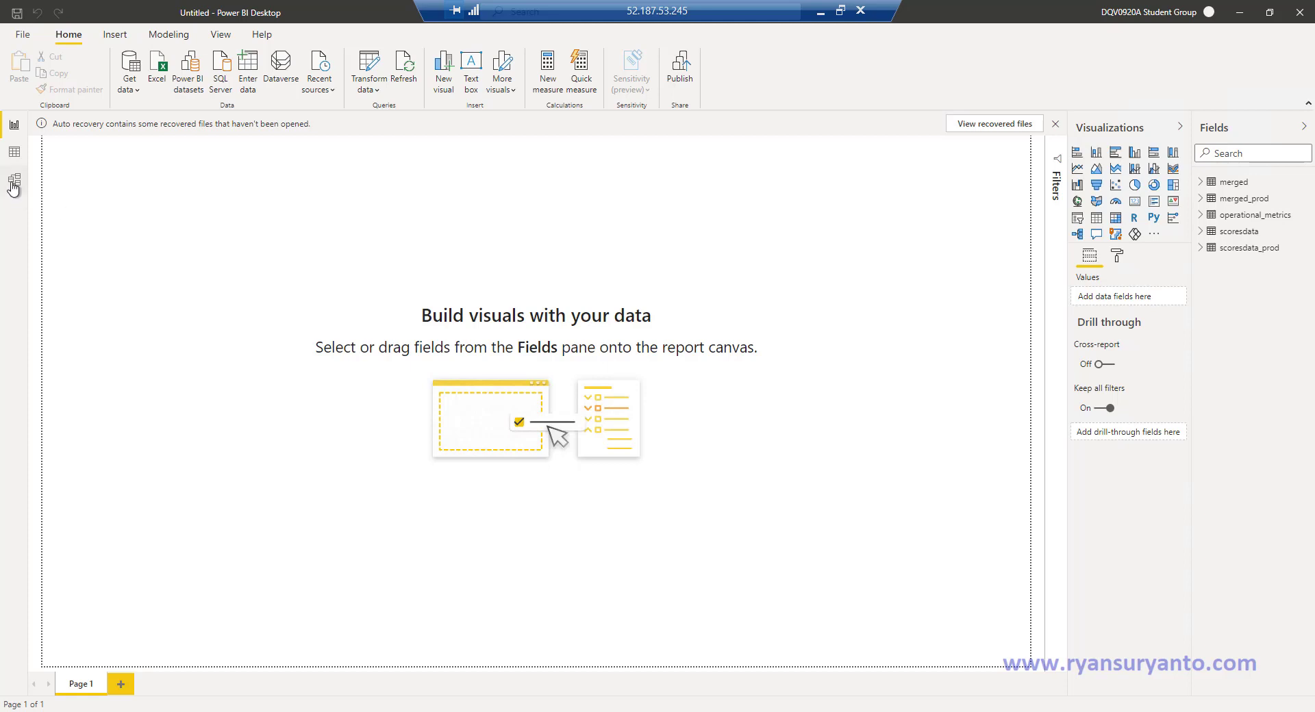
# In the model view, arrange merged_prod and scoresdata_prod side by side below merged and scoresdata, with operational_metrics beside them.
pyautogui.click(14, 179)
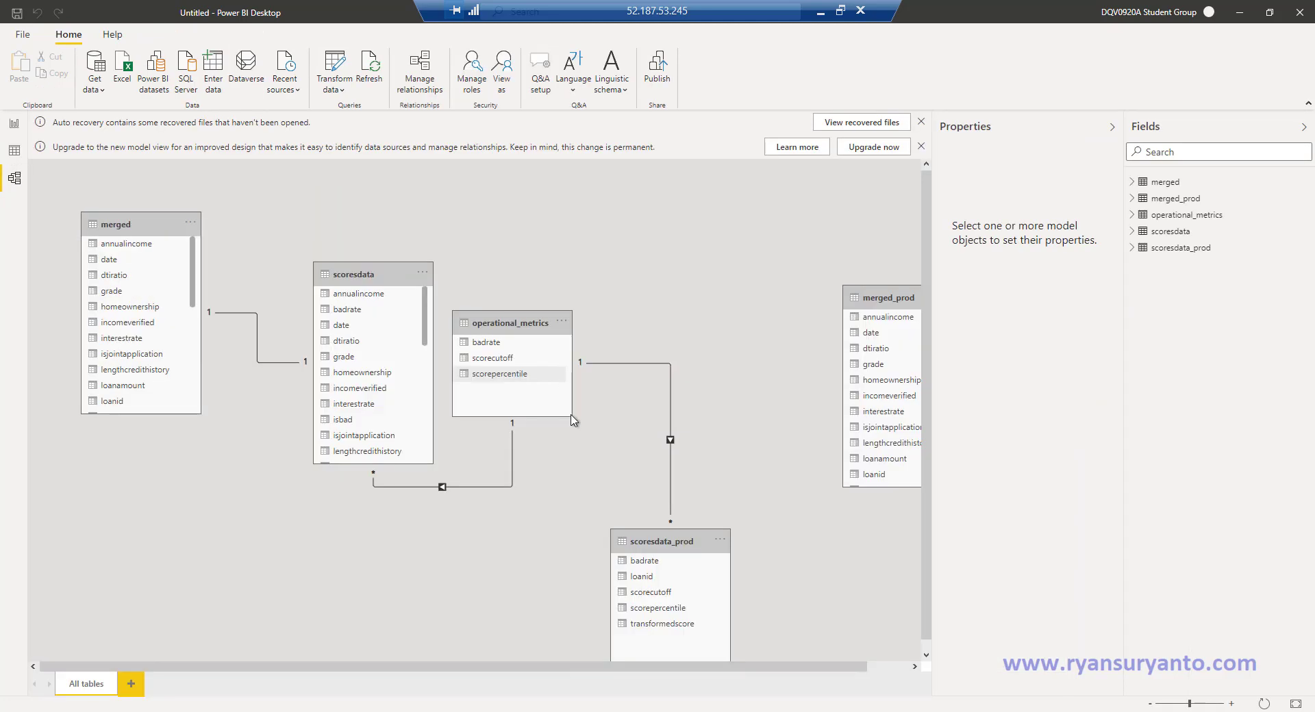
pyautogui.click(1183, 704)
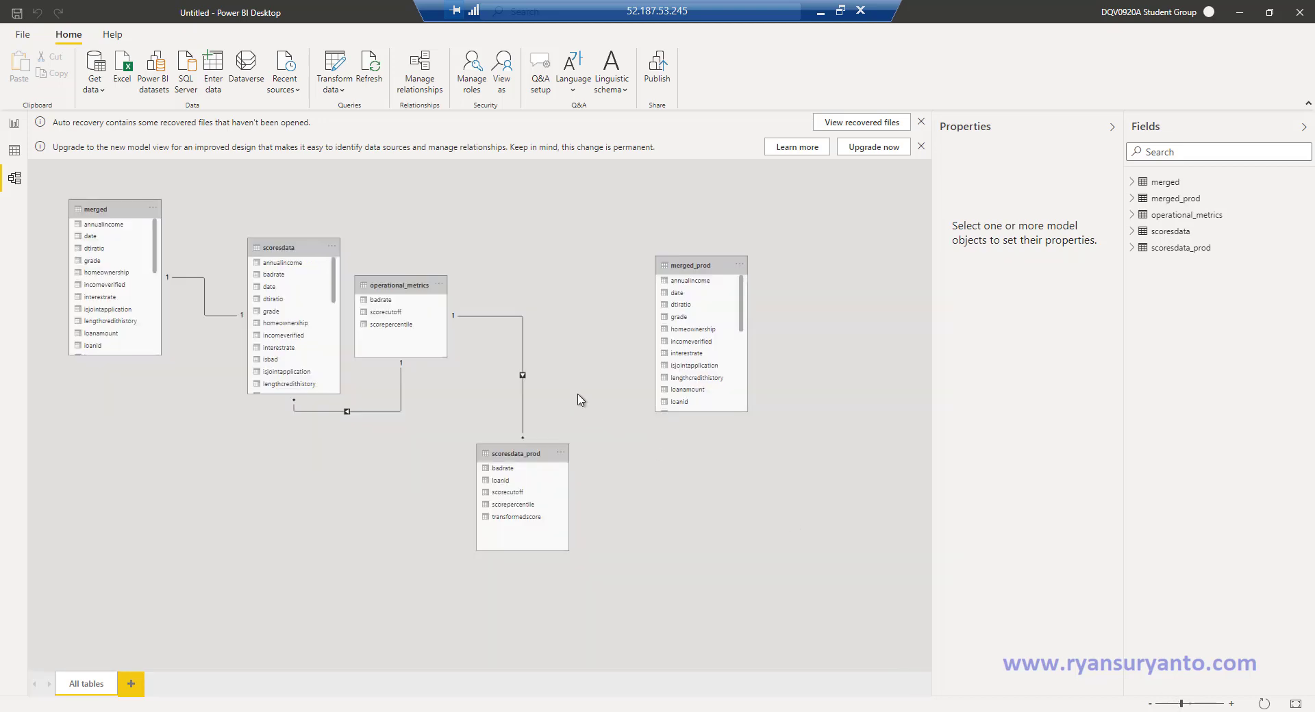
pyautogui.moveTo(483, 458); pyautogui.dragTo(97, 511)
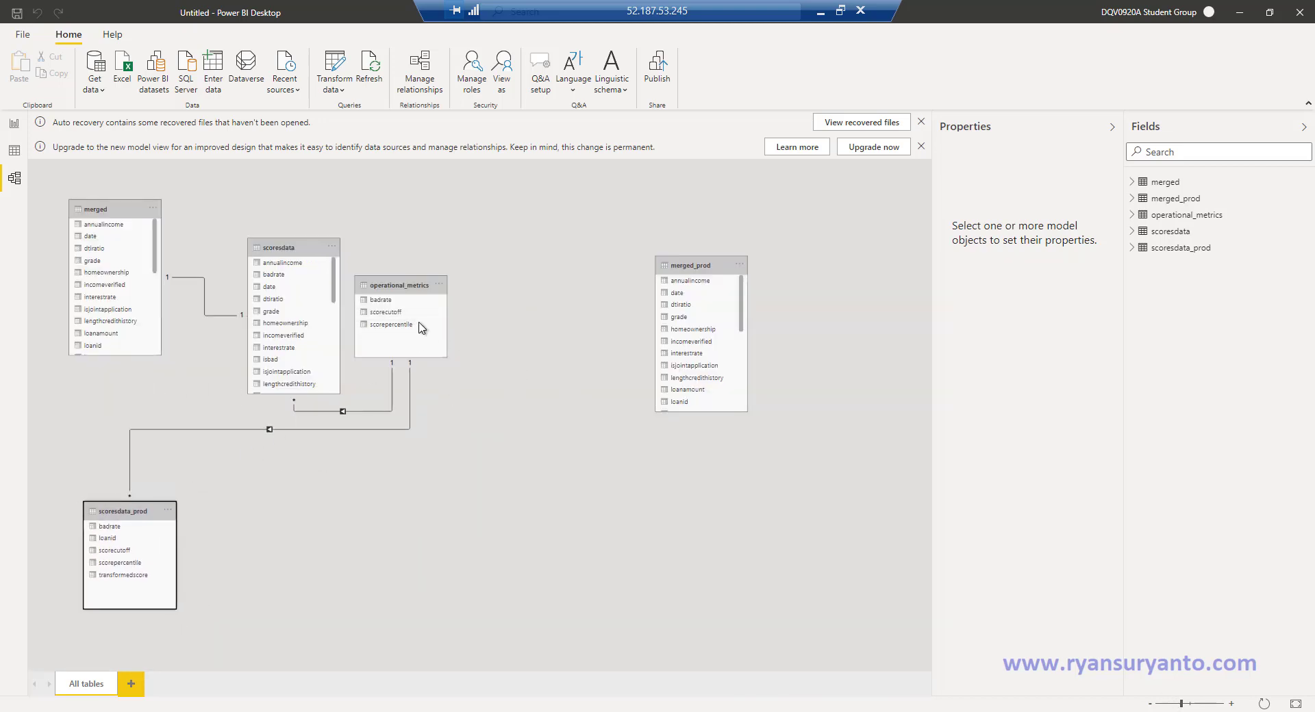
pyautogui.moveTo(380, 300); pyautogui.dragTo(461, 428)
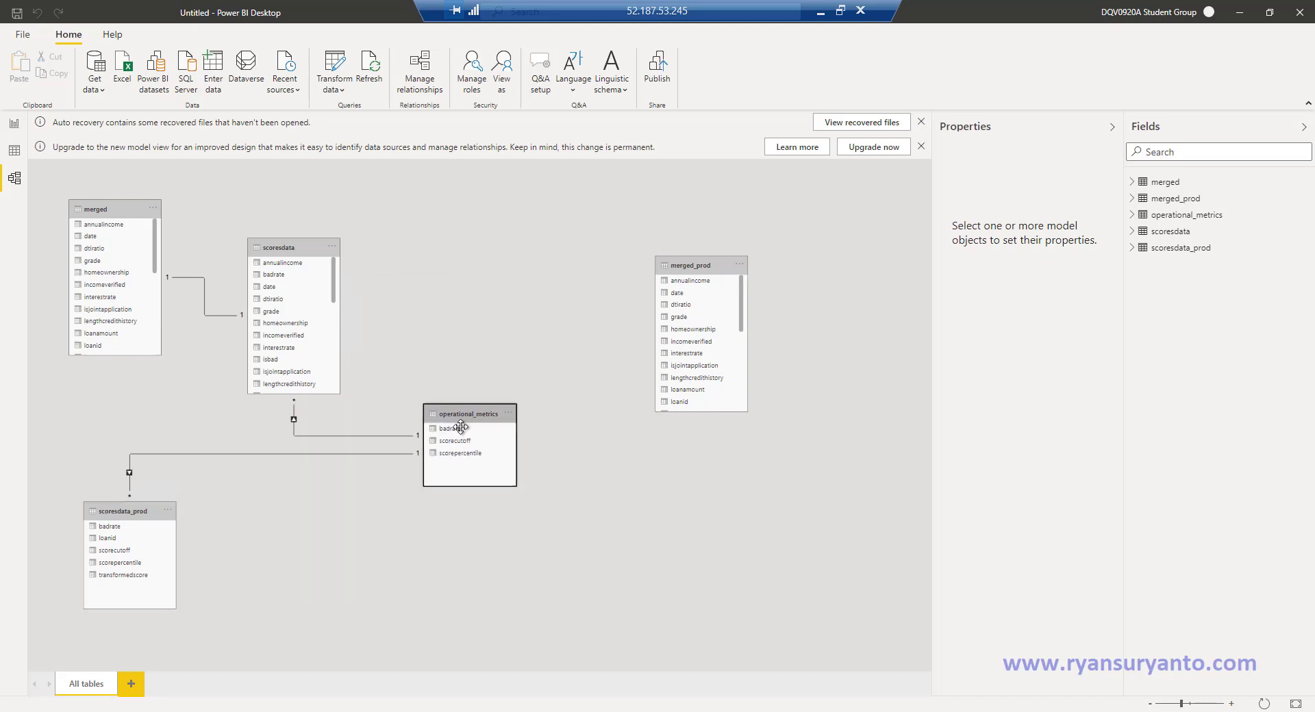
pyautogui.moveTo(149, 513); pyautogui.dragTo(319, 508)
pyautogui.moveTo(669, 284); pyautogui.dragTo(98, 477)
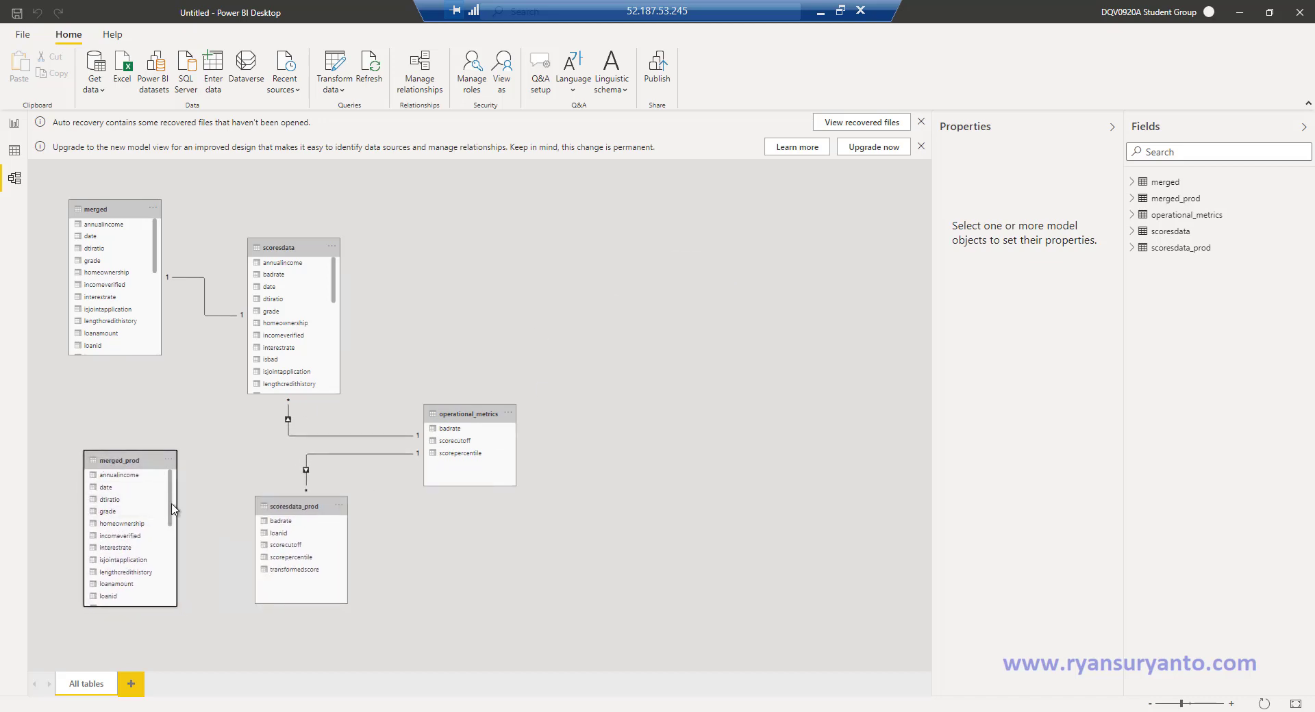
# Create a relationship between merged_prod and scoresdata_prod on the loanid field.
pyautogui.scroll(-2, 171, 509)
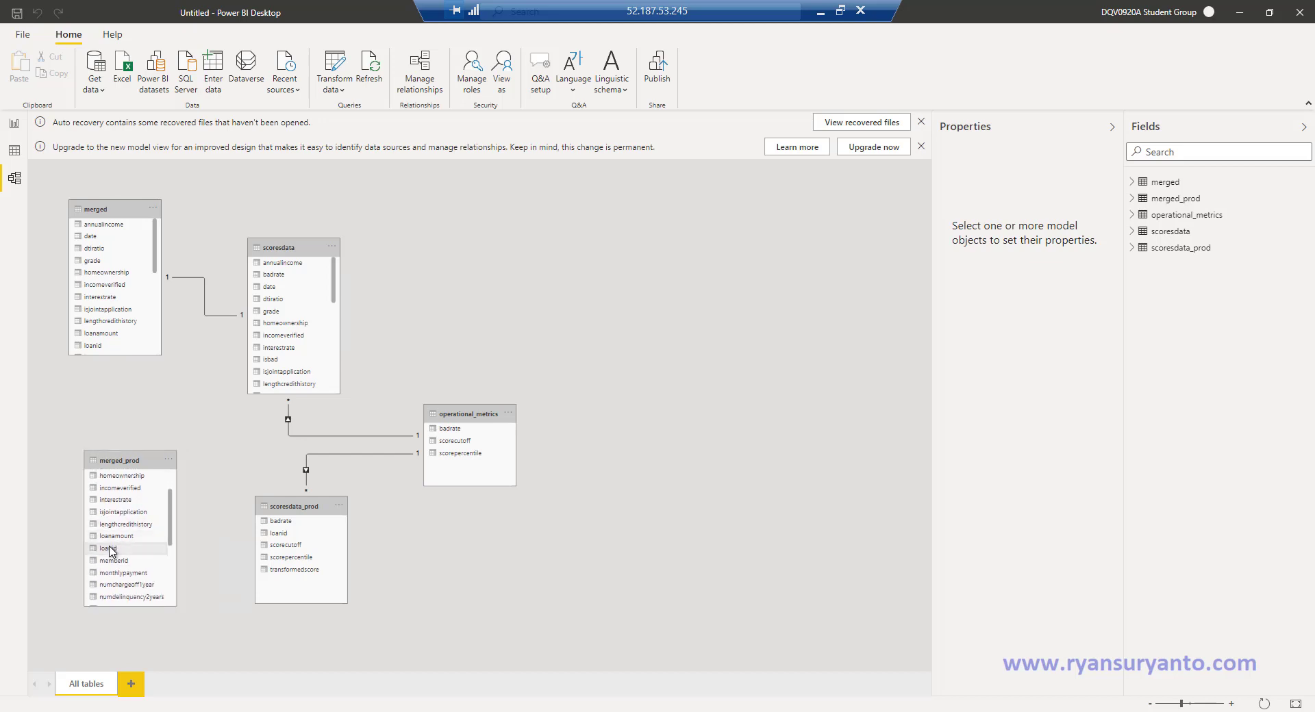
pyautogui.moveTo(113, 548); pyautogui.dragTo(260, 540)
pyautogui.moveTo(282, 538); pyautogui.dragTo(282, 537)
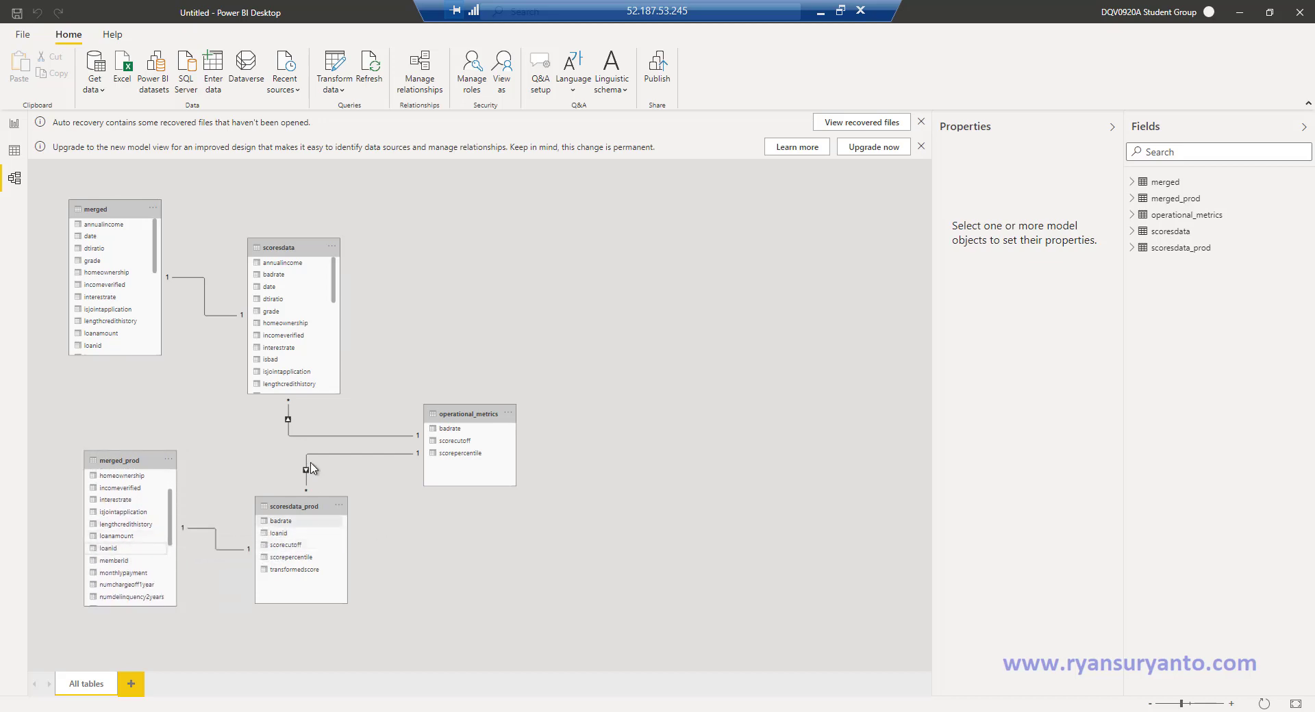
# Tidy the model diagram by repositioning the scoresdata, merged, operational_metrics and scoresdata_prod tables.
pyautogui.moveTo(297, 250); pyautogui.dragTo(337, 226)
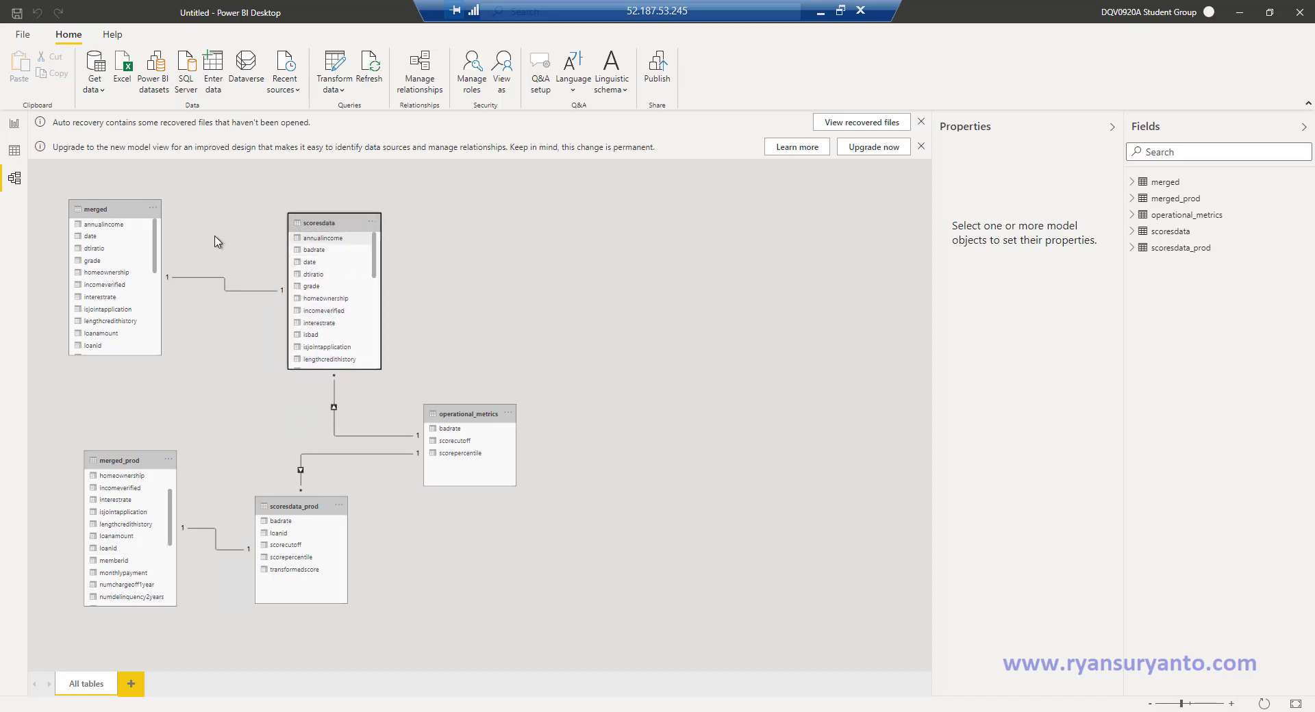
pyautogui.moveTo(134, 204)
pyautogui.mouseDown()
pyautogui.moveTo(175, 205)
pyautogui.moveTo(137, 215)
pyautogui.mouseUp()
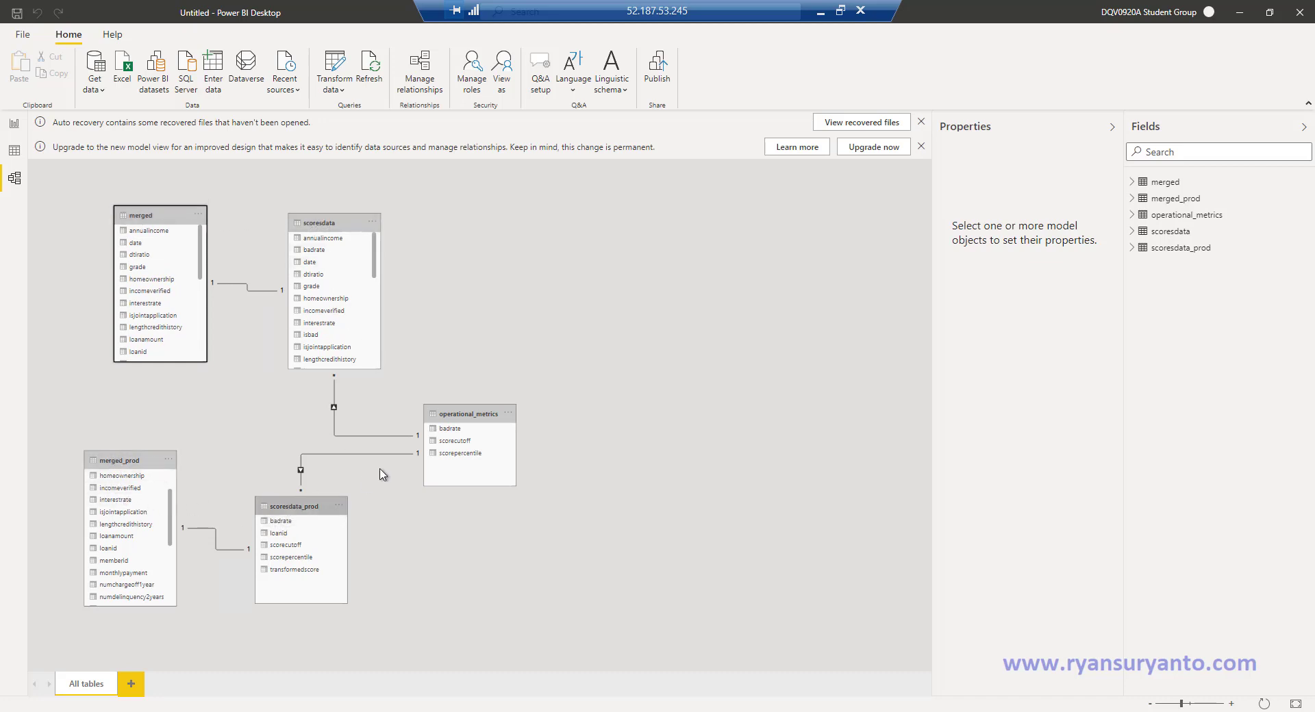
pyautogui.moveTo(464, 409); pyautogui.dragTo(500, 403)
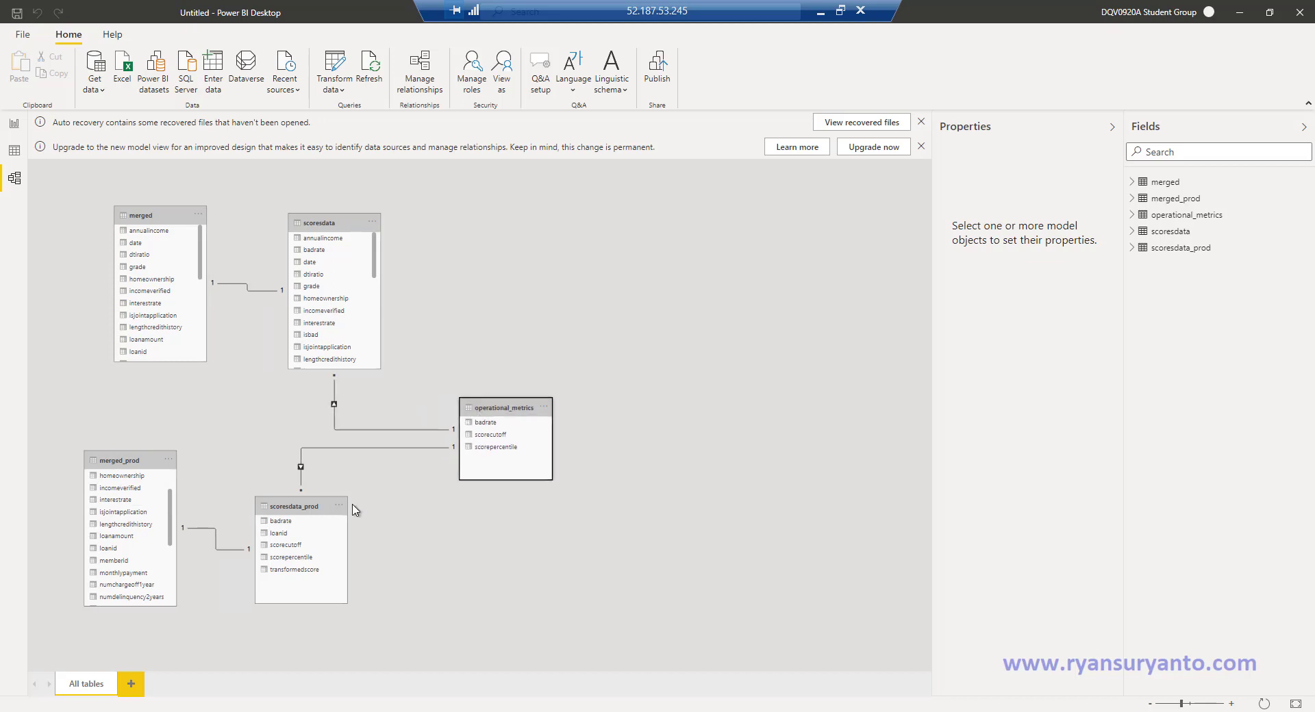
pyautogui.moveTo(319, 504); pyautogui.dragTo(350, 499)
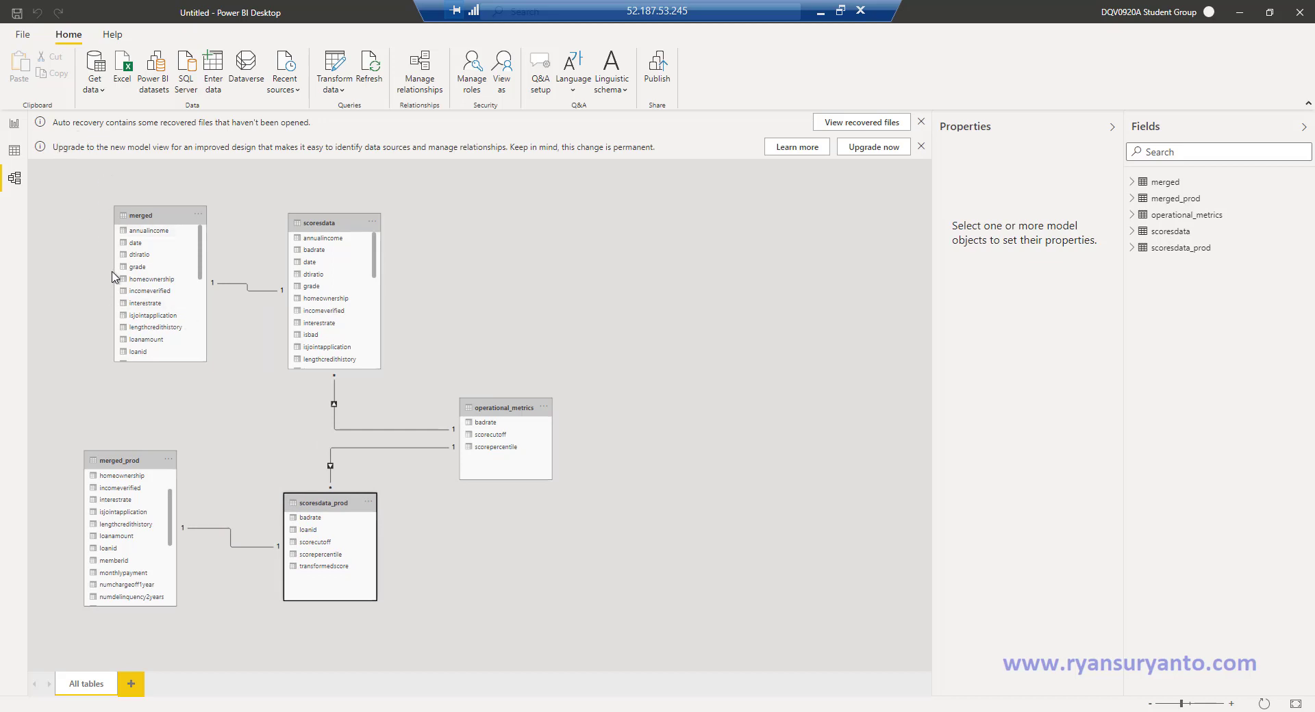
# Save the report in the Documents folder as Loan-PowerBI-Starter.
pyautogui.click(23, 38)
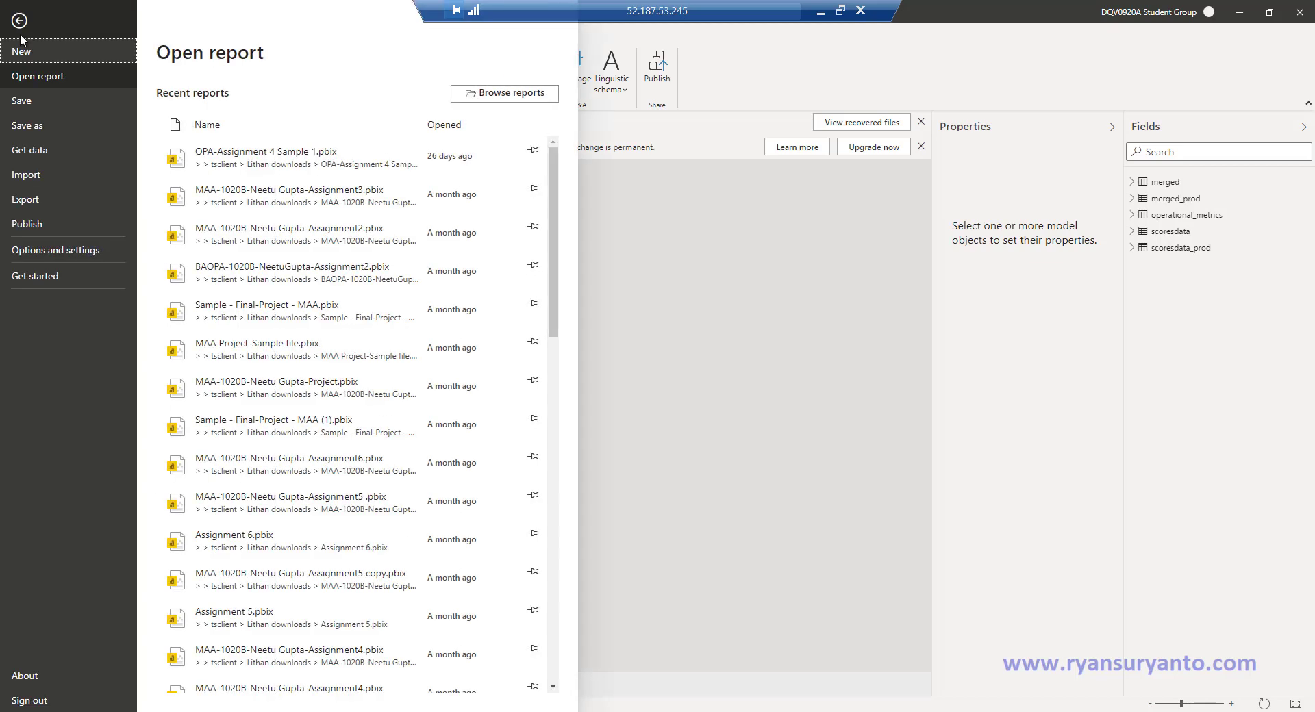
pyautogui.press('Escape')
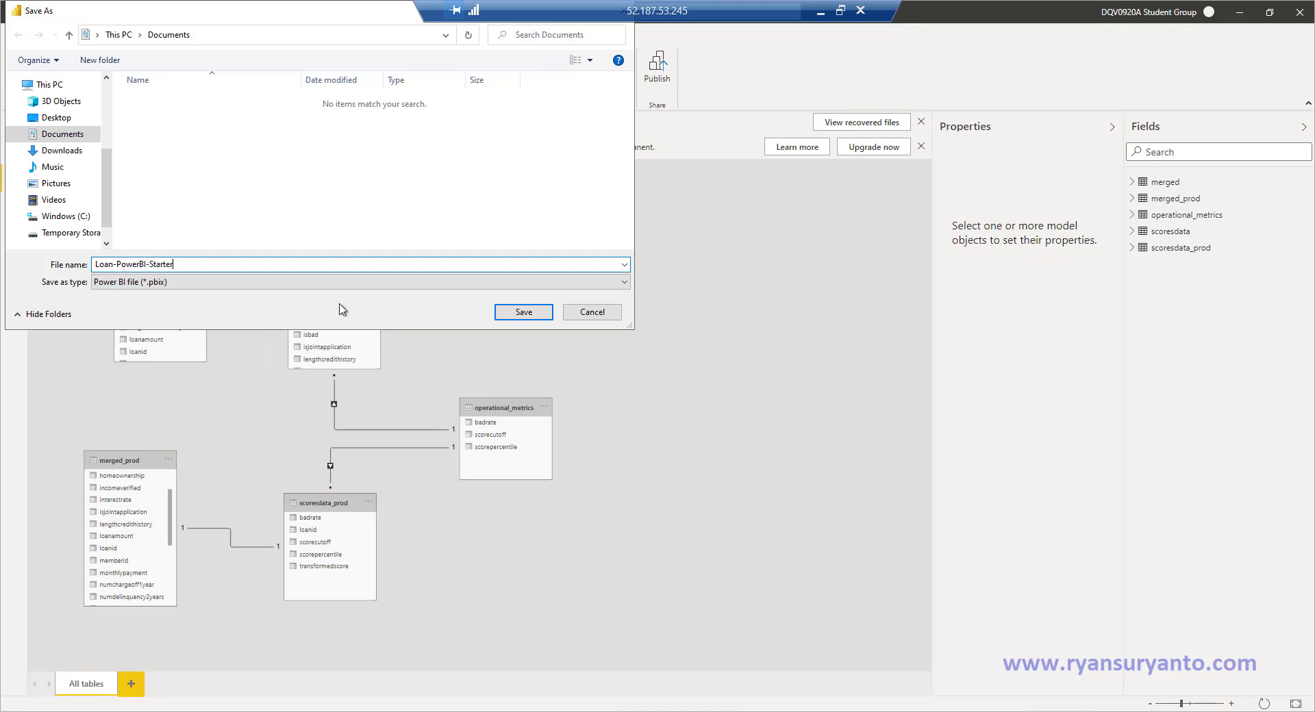
pyautogui.click(524, 311)
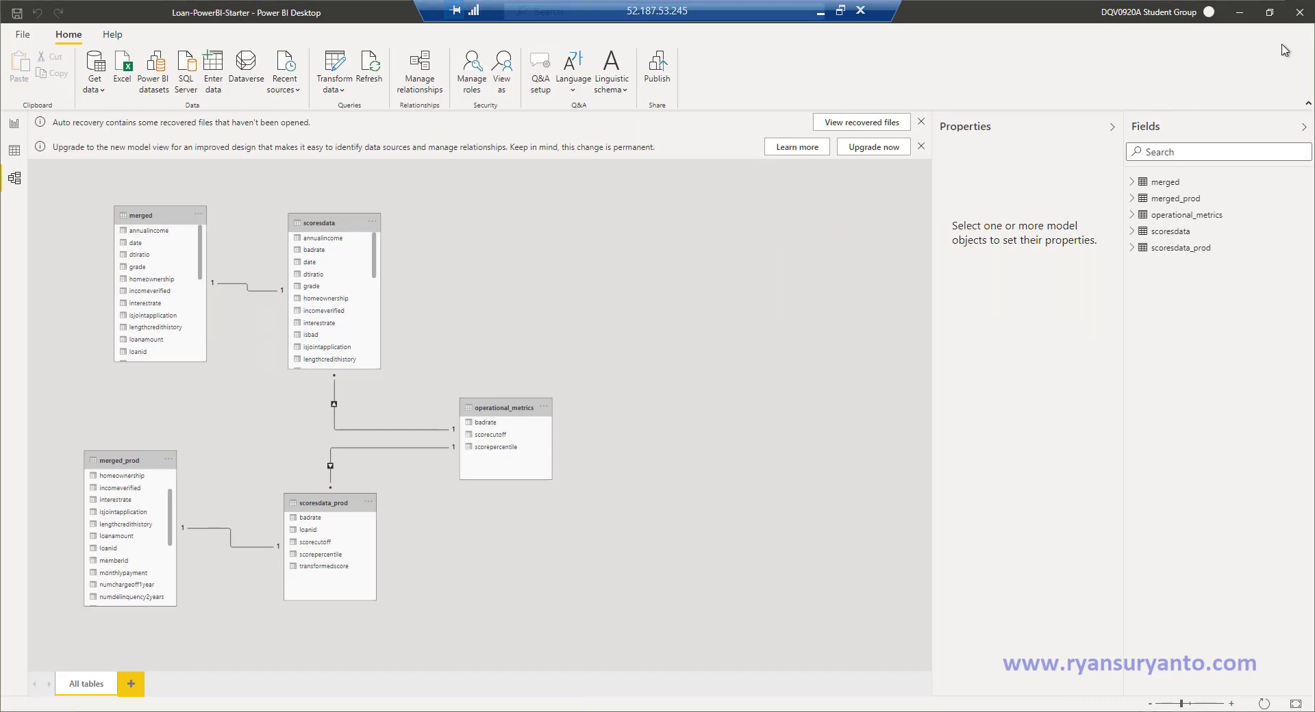
# Close Power BI Desktop, choosing to remove the auto-recovered files.
pyautogui.click(1297, 26)
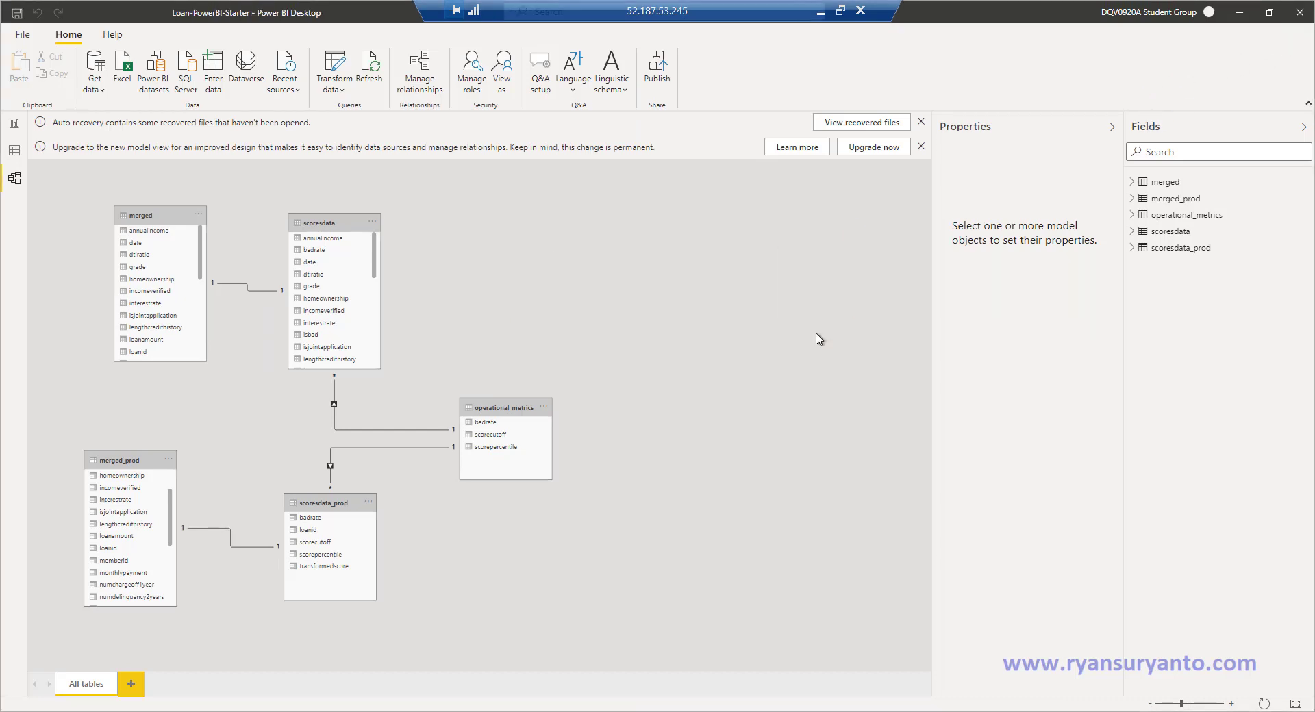
pyautogui.click(511, 375)
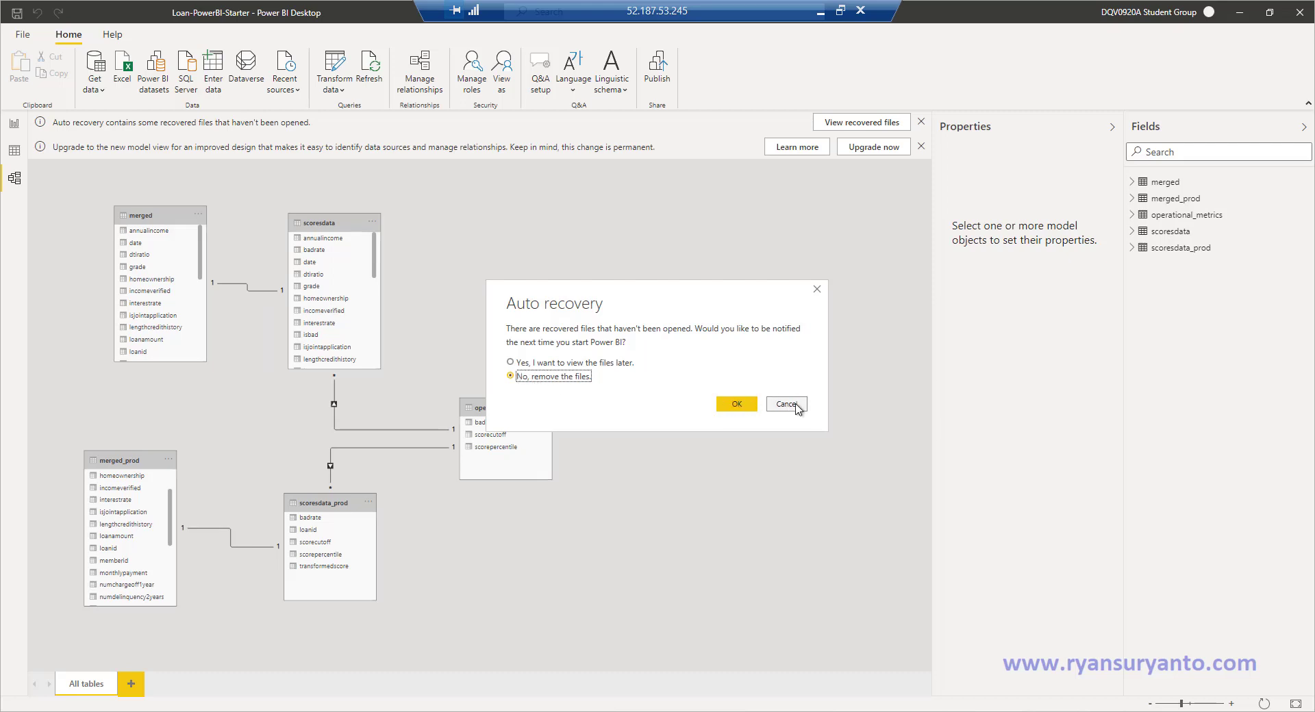
pyautogui.click(752, 409)
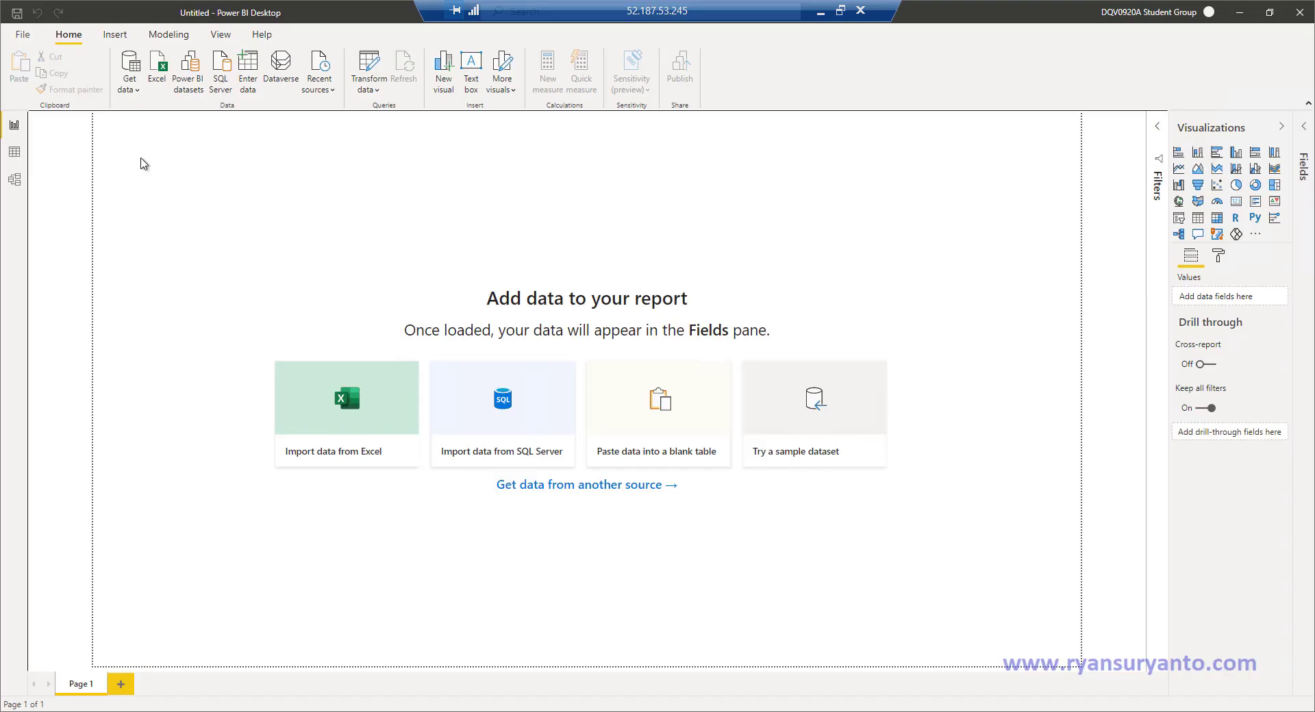
# Open the recent report Loan-PowerBI-Starter.pbix and show its table relationships in the model view.
pyautogui.click(19, 36)
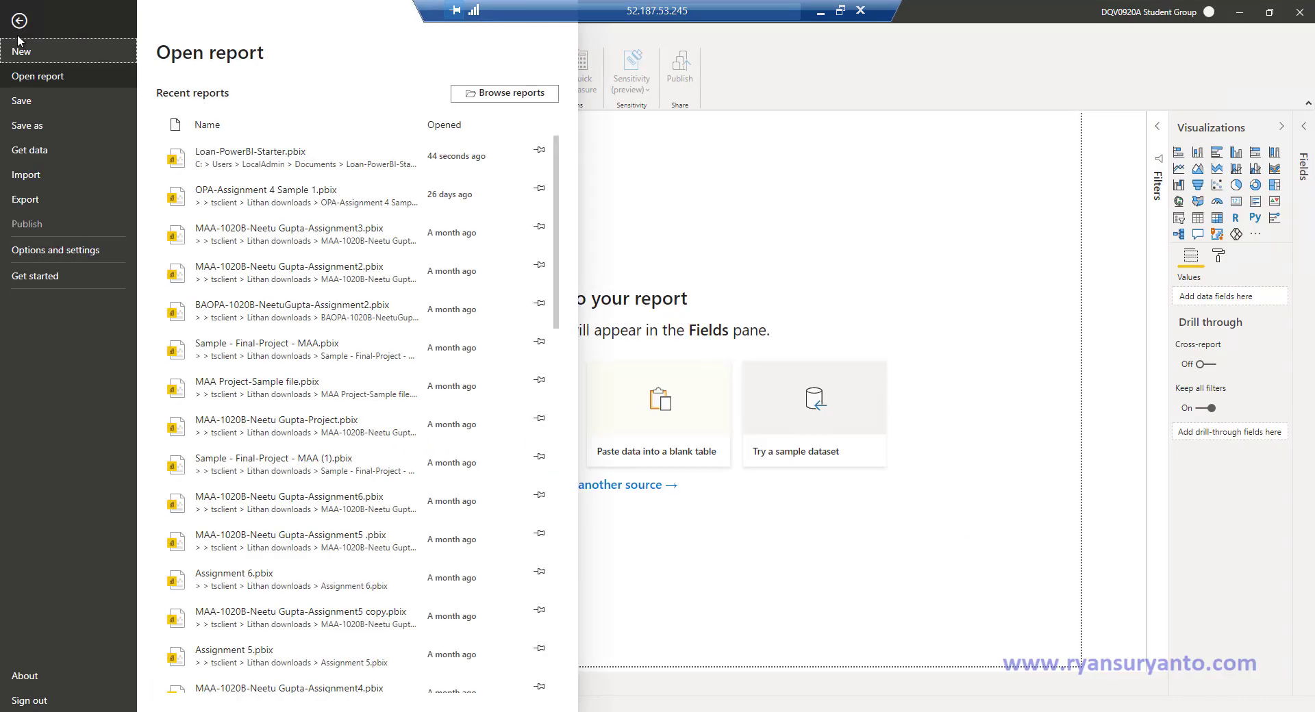
pyautogui.click(294, 158)
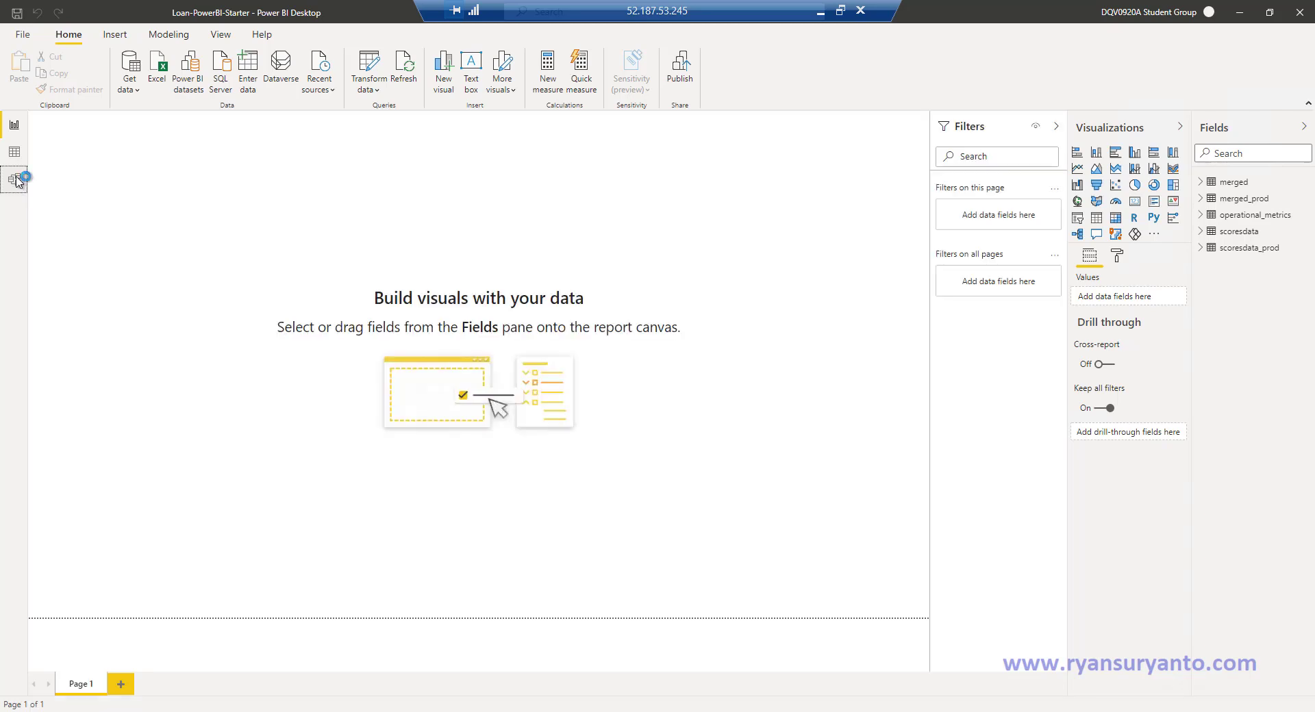
pyautogui.click(15, 179)
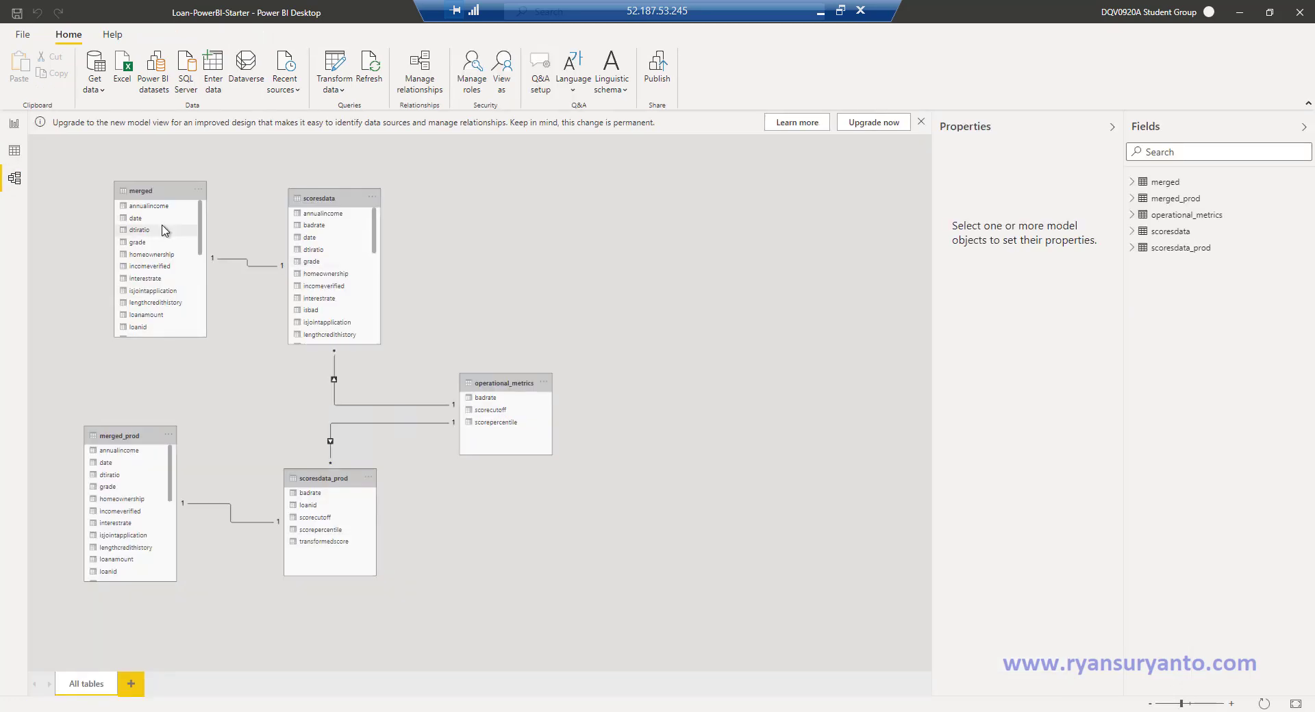
# Examine the rows of the merged, operational_metrics, scoresdata and merged_prod tables, and switch back to the Microsoft Whiteboard task list.
pyautogui.click(15, 152)
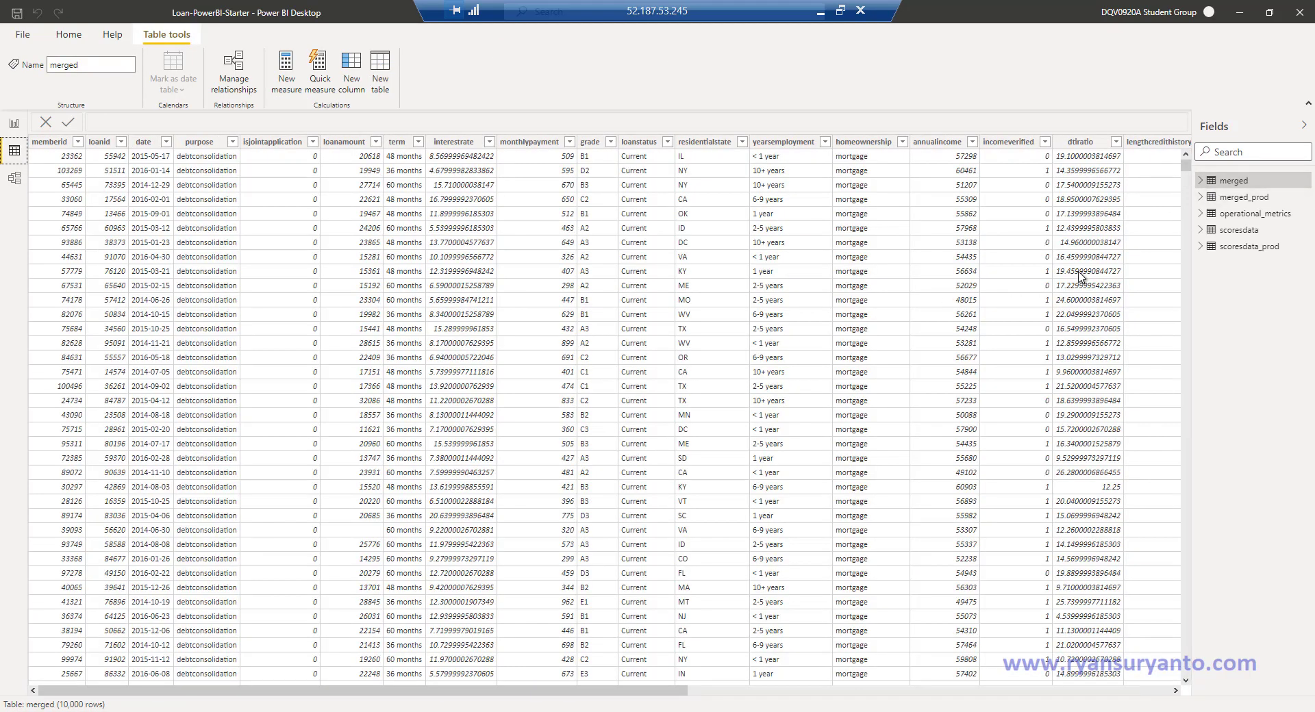
pyautogui.click(1207, 216)
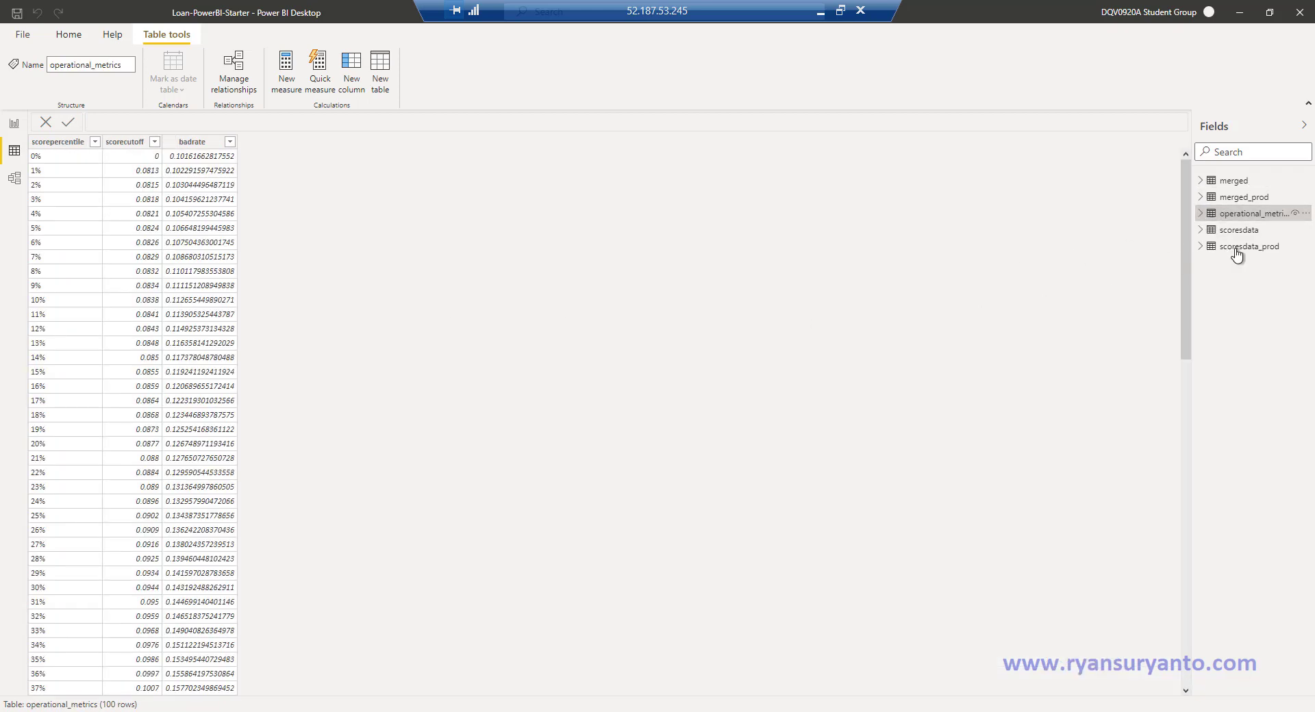
pyautogui.click(1248, 235)
pyautogui.click(1232, 248)
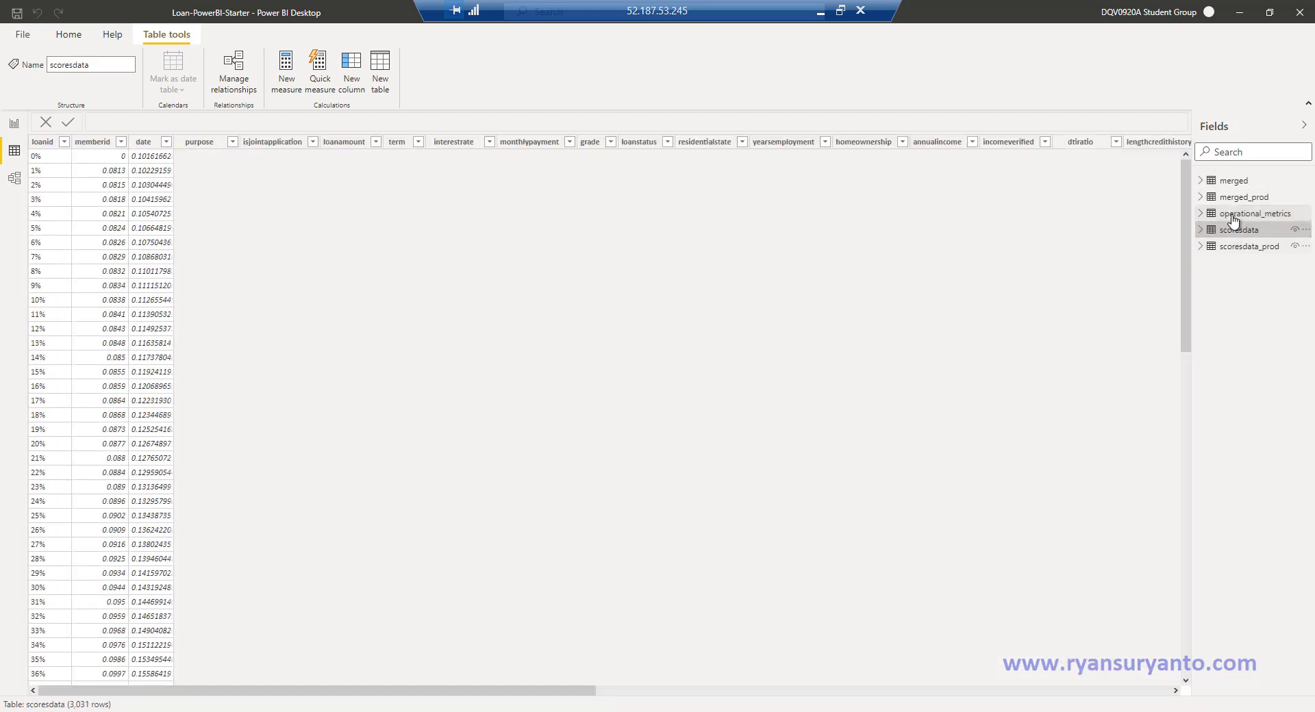
pyautogui.click(1236, 197)
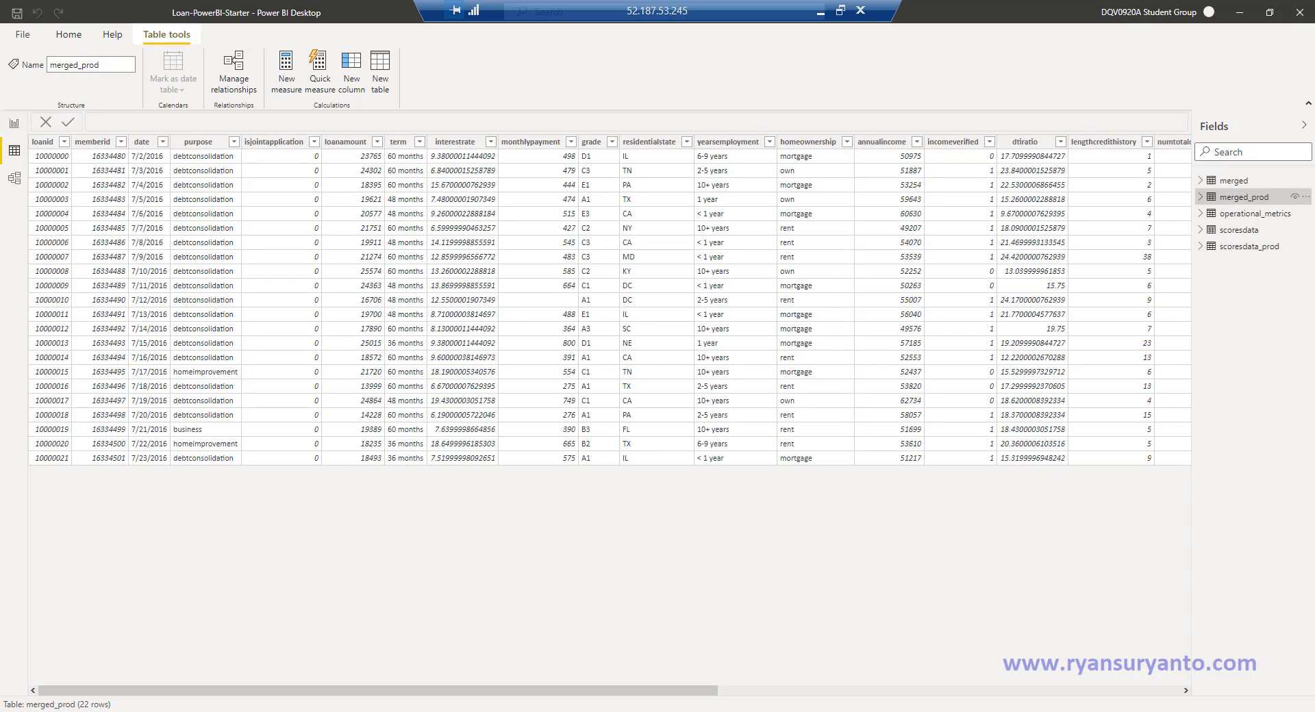
pyautogui.hotkey('alt', 'Tab')
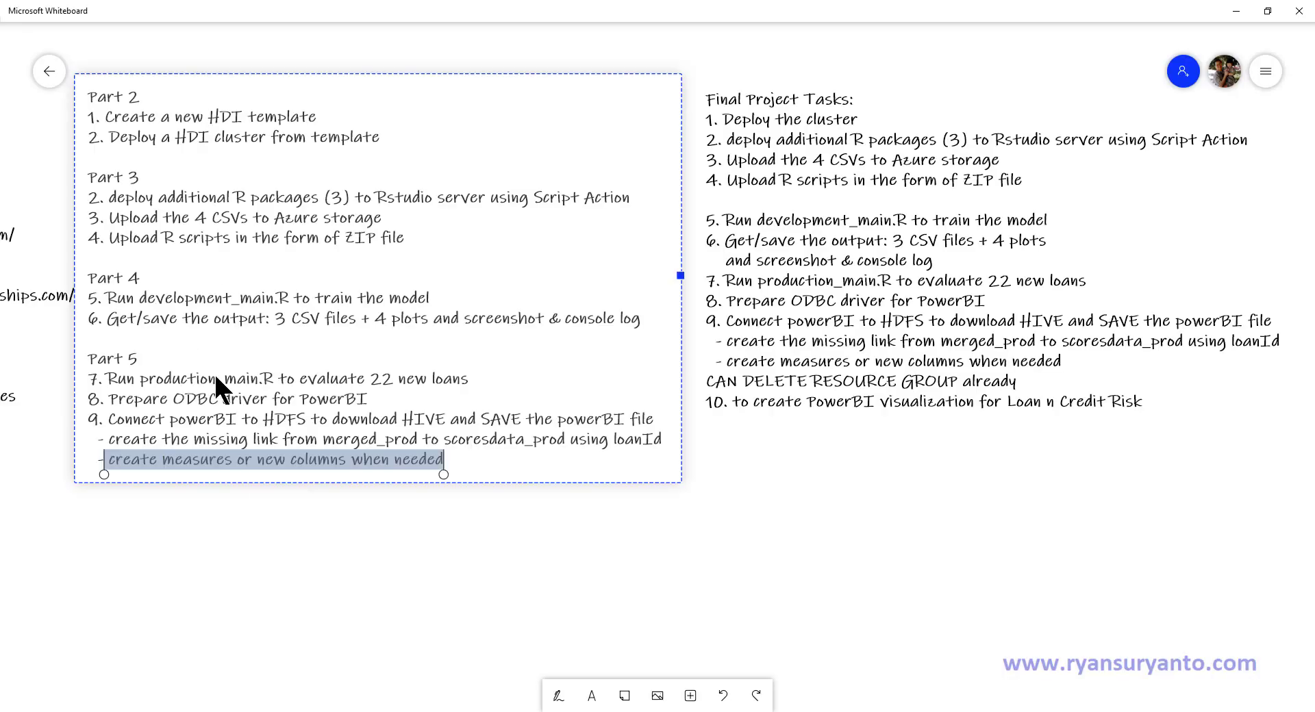